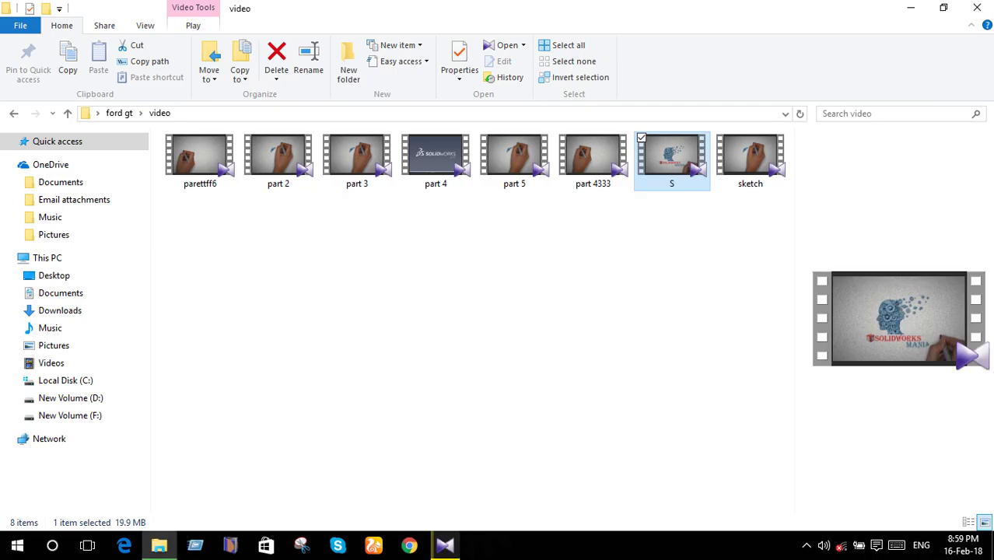
- Close the video folder window and launch KeyShot 5 from the desktop
{"action": "left_click", "coordinate": [974, 8]}
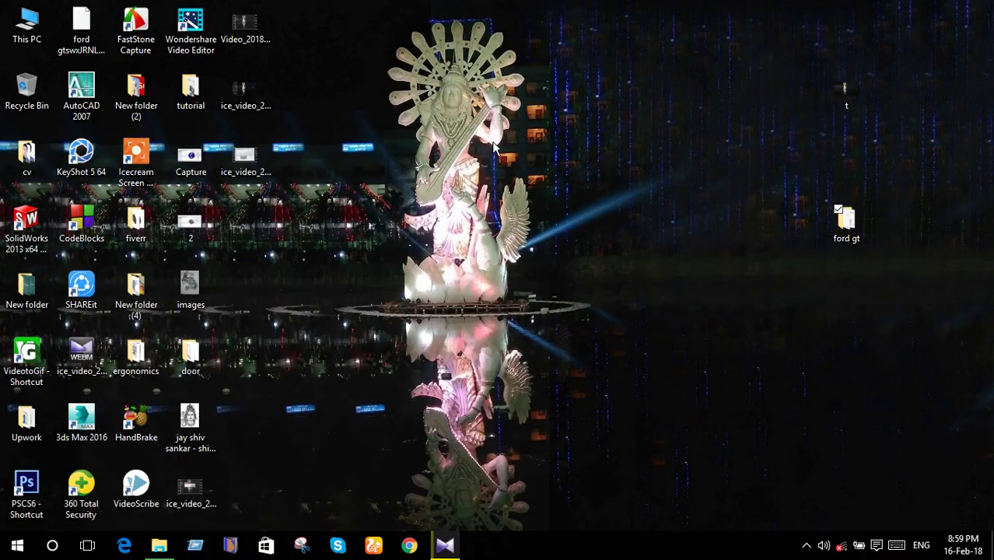
{"action": "left_click", "coordinate": [80, 175]}
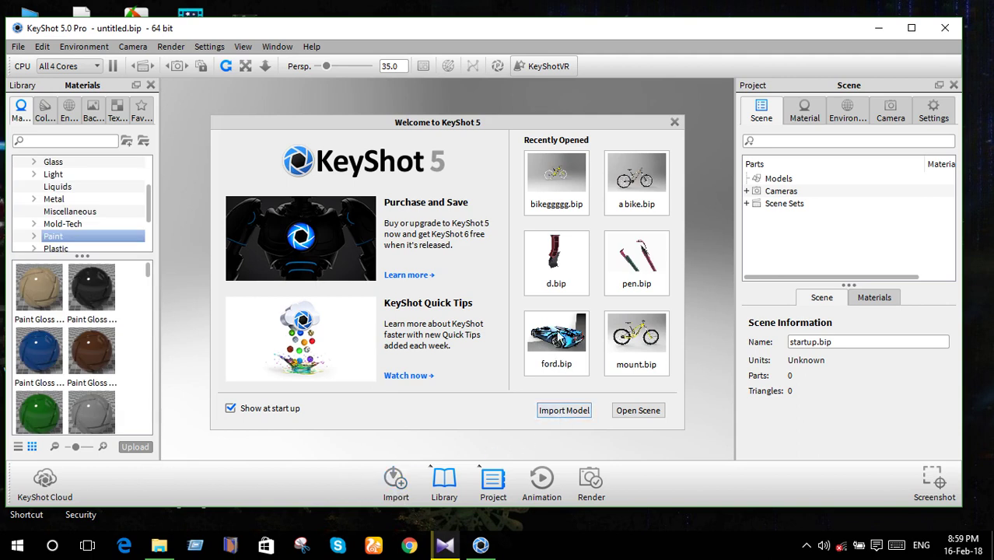
- Open the recent bikeggggg.bip scene and orbit the bike to a side view
{"action": "left_click", "coordinate": [556, 204]}
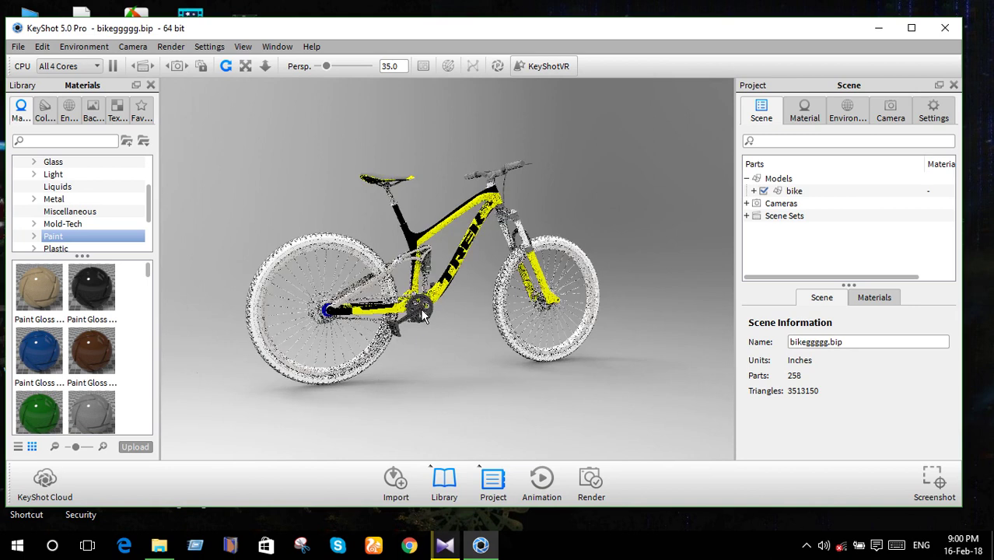
{"action": "left_click_drag", "start_coordinate": [423, 315], "coordinate": [357, 347]}
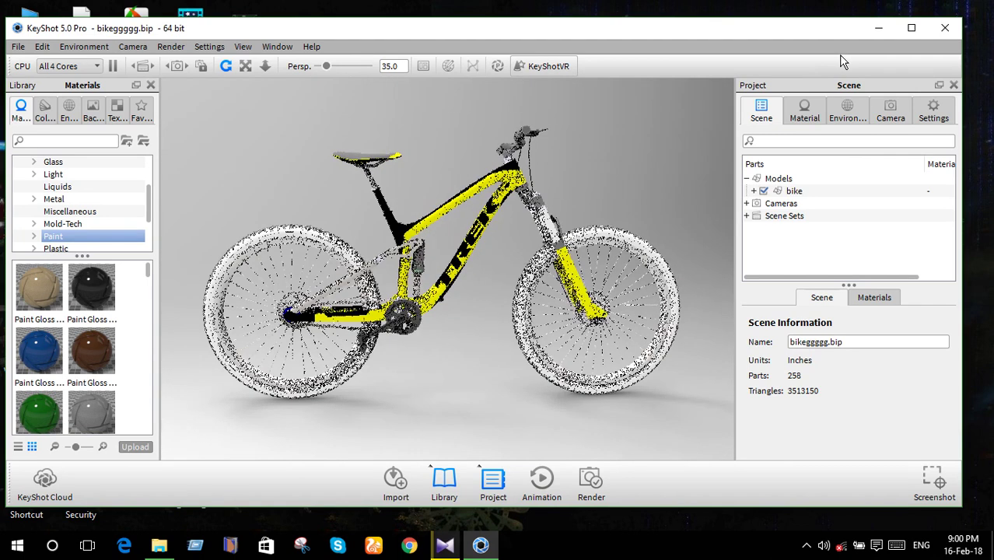
- Maximize the window and make the yellow frame front material Metal, keeping its yellow colour
{"action": "left_click", "coordinate": [911, 29]}
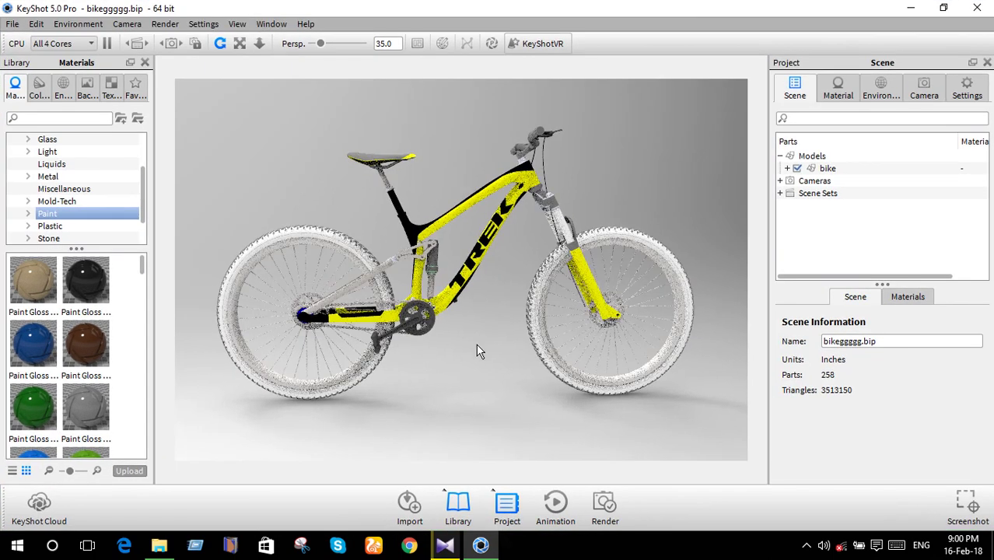
{"action": "scroll", "coordinate": [437, 221], "scroll_direction": "up", "scroll_amount": 3}
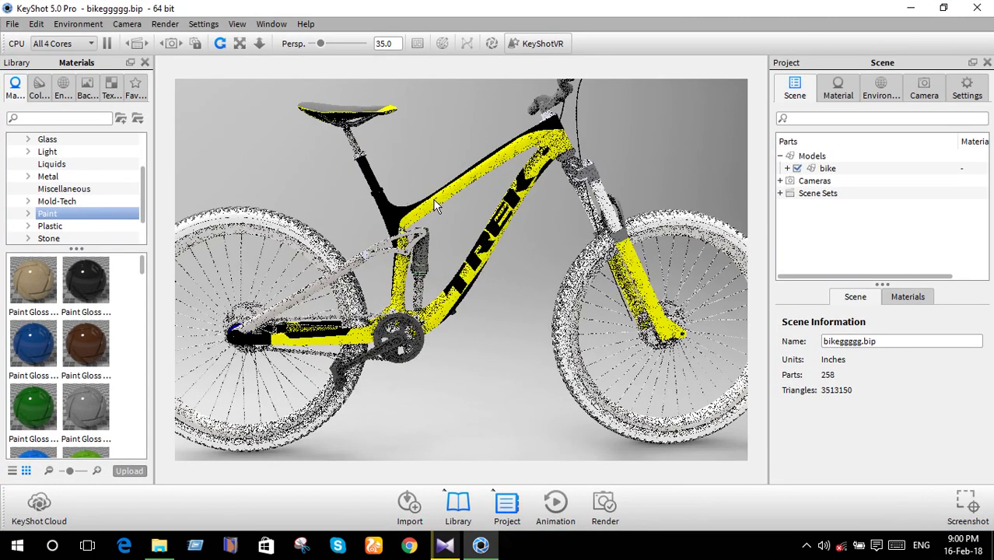
{"action": "right_click", "coordinate": [436, 203]}
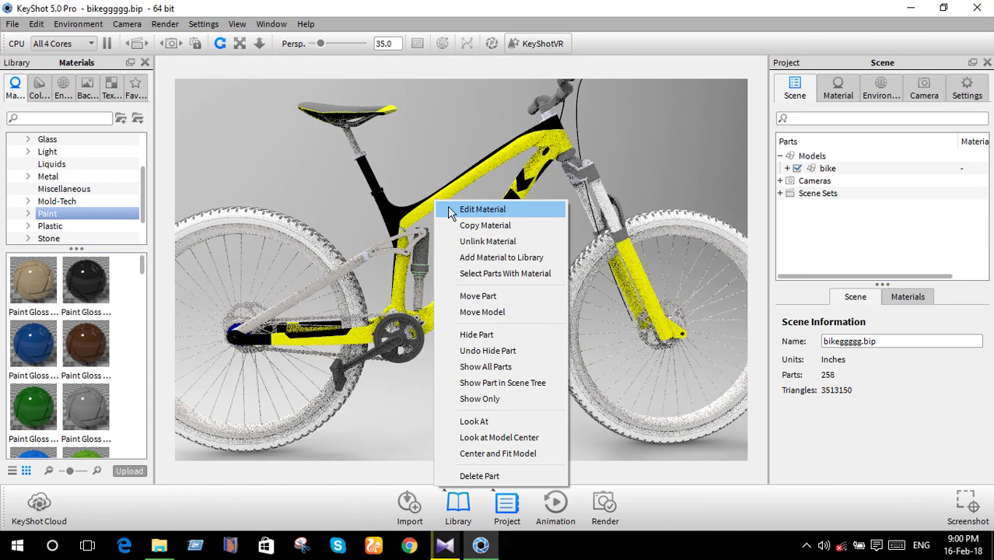
{"action": "left_click", "coordinate": [482, 210]}
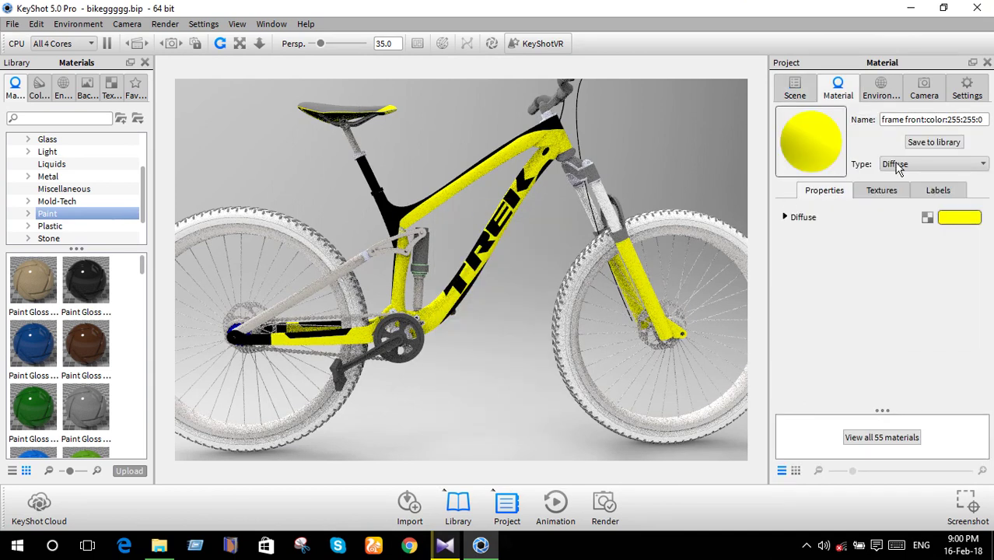
{"action": "left_click", "coordinate": [899, 167]}
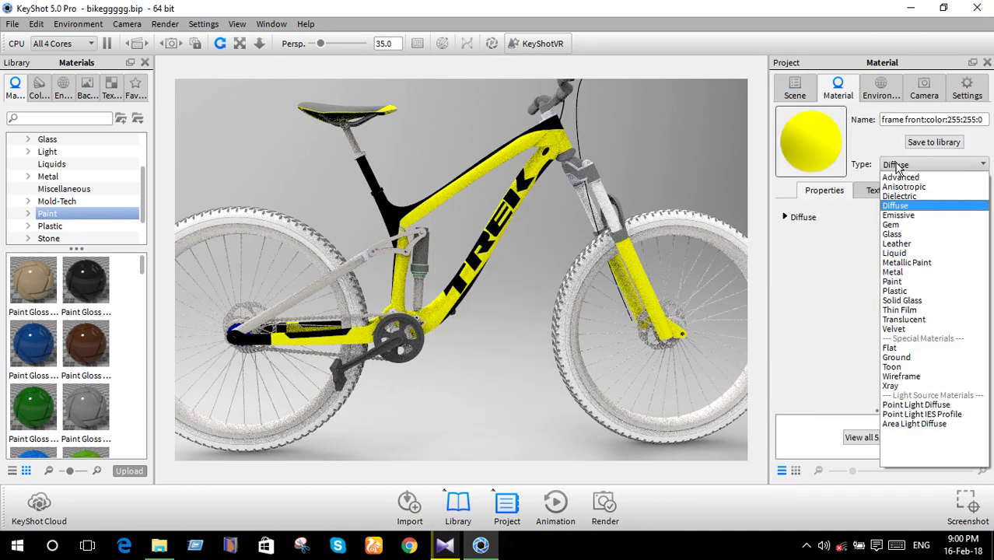
{"action": "left_click", "coordinate": [894, 272]}
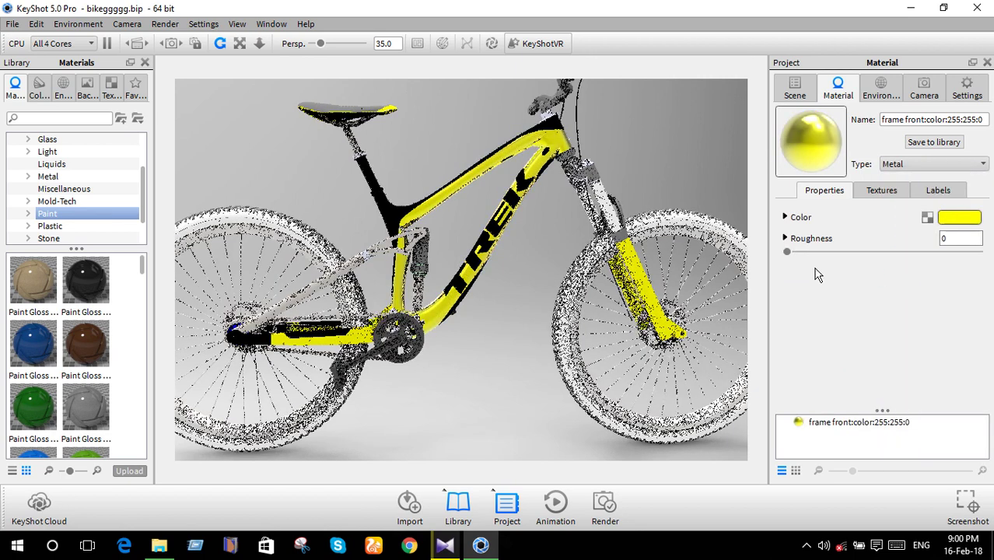
{"action": "left_click", "coordinate": [947, 223]}
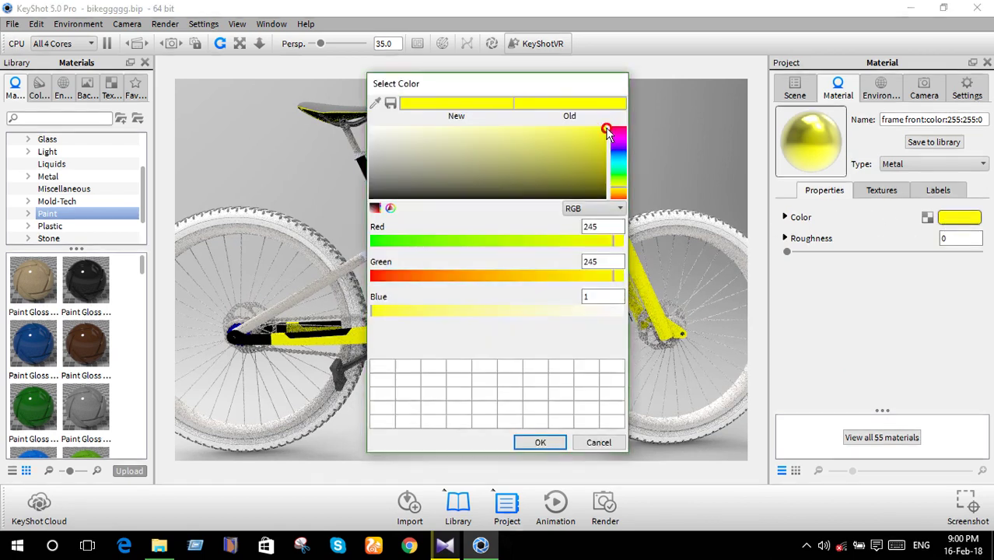
{"action": "left_click_drag", "start_coordinate": [604, 85], "coordinate": [376, 92]}
{"action": "left_click", "coordinate": [313, 437]}
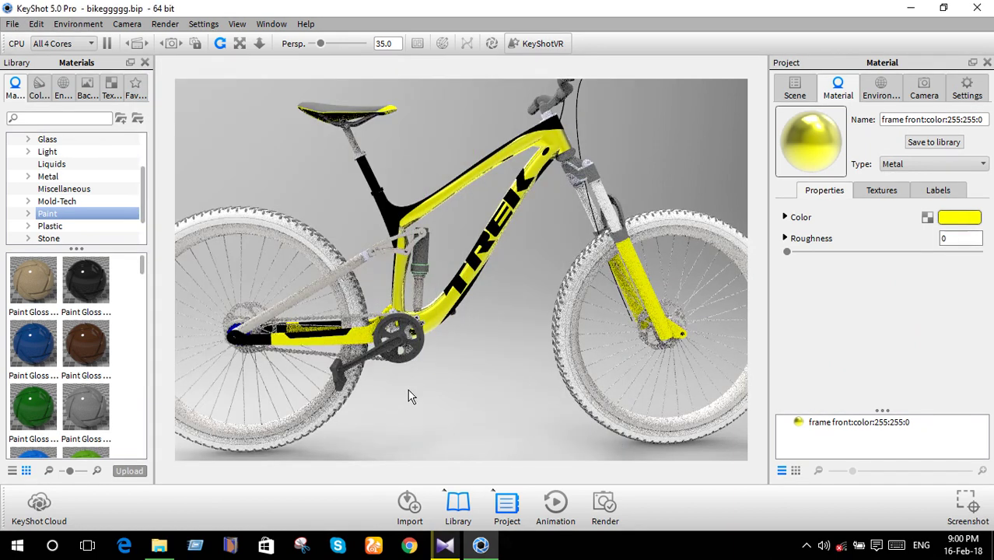
{"action": "right_click", "coordinate": [353, 340]}
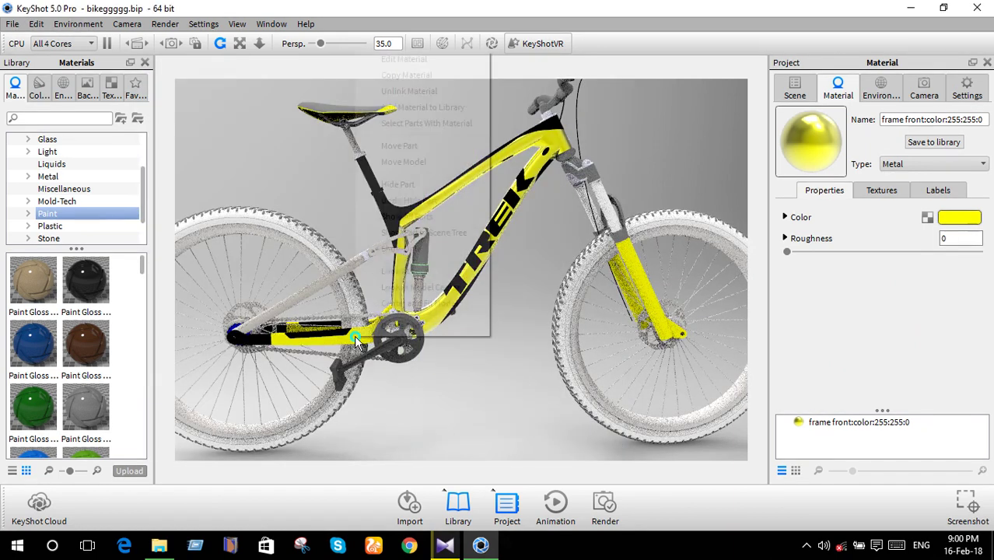
- Make the yellow back frame and yellow fork materials Metal
{"action": "left_click", "coordinate": [407, 59]}
{"action": "left_click", "coordinate": [907, 165]}
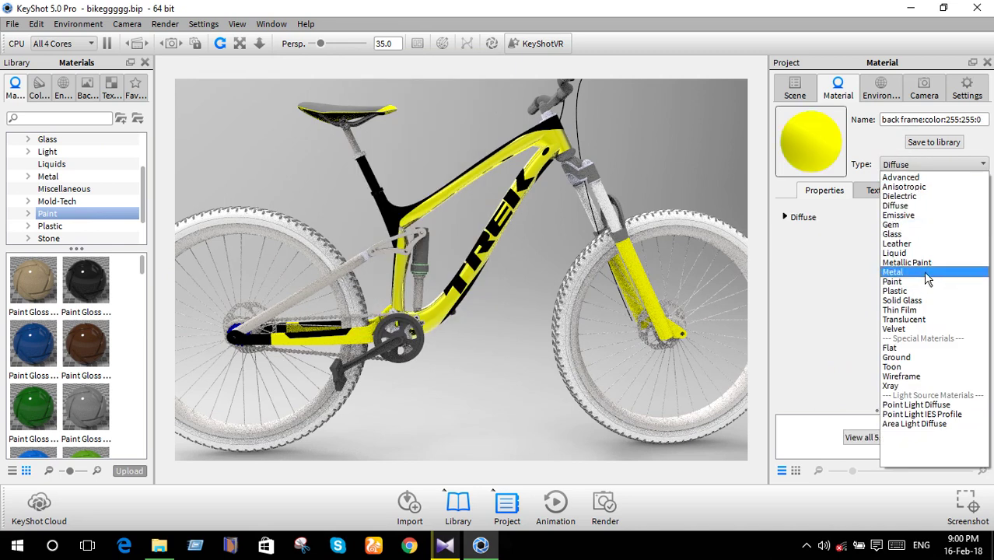
{"action": "left_click", "coordinate": [923, 272]}
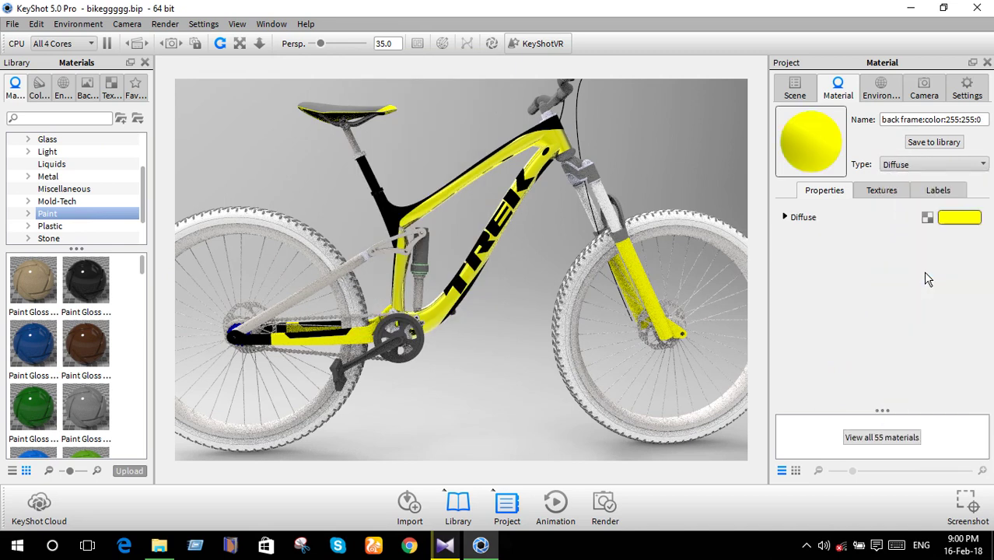
{"action": "right_click", "coordinate": [646, 296]}
{"action": "left_click", "coordinate": [685, 26]}
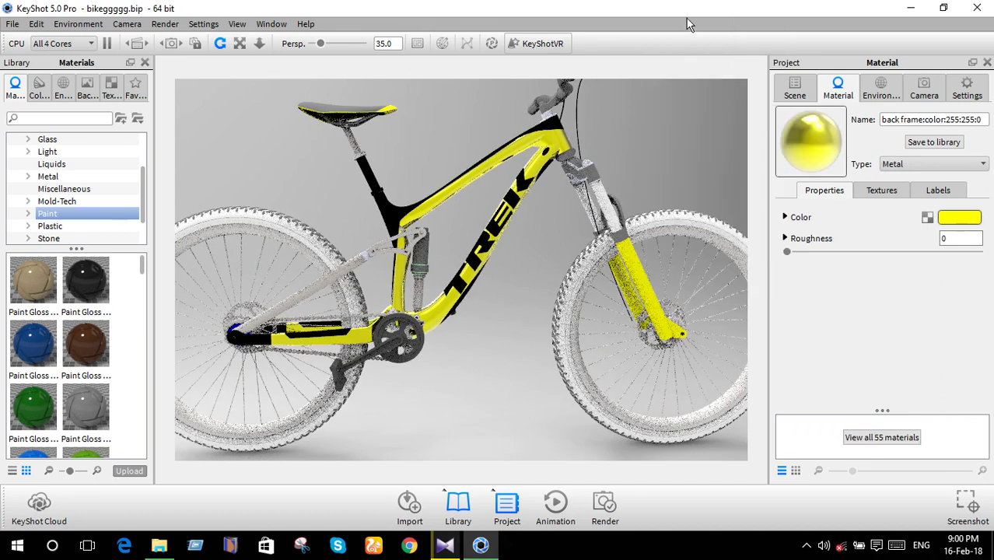
{"action": "left_click", "coordinate": [938, 168]}
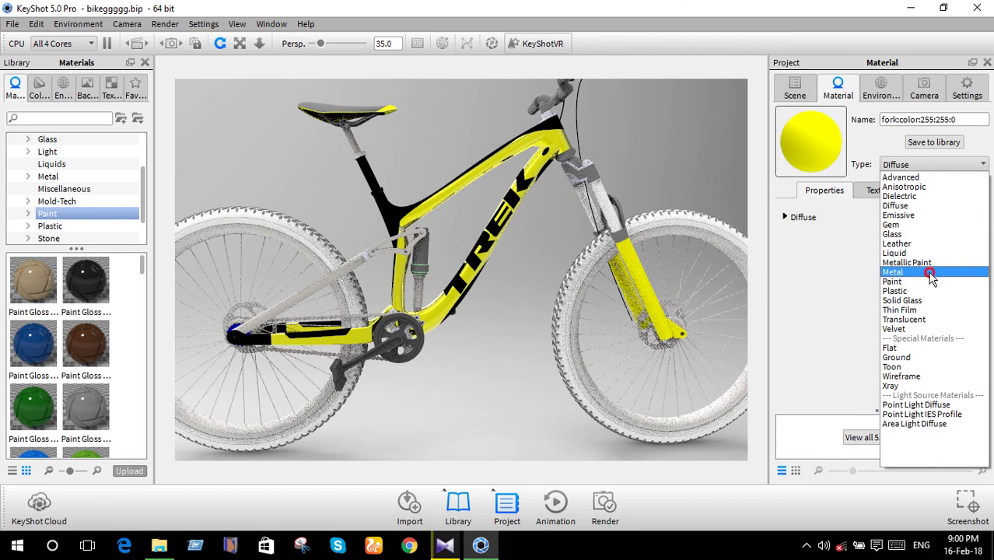
{"action": "left_click", "coordinate": [923, 270]}
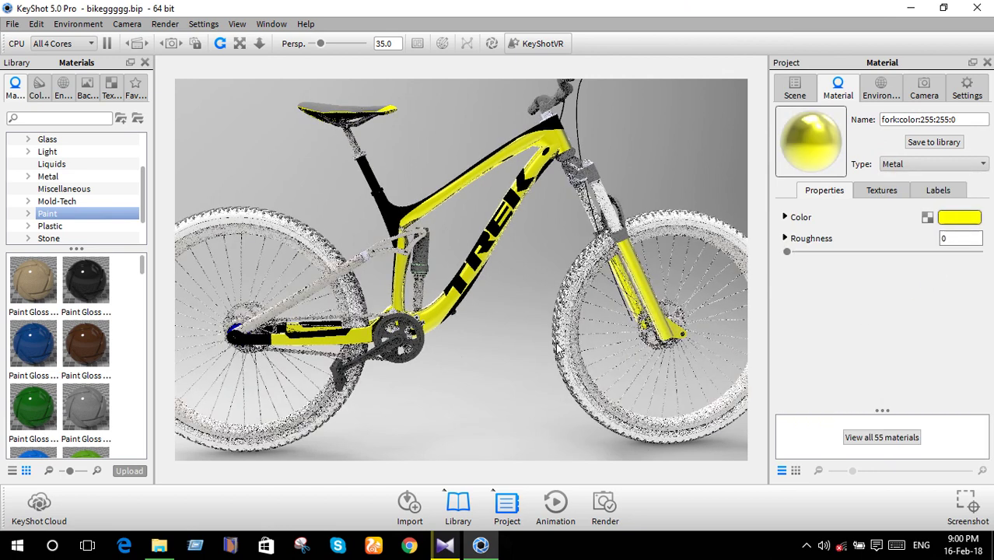
- Switch the white Part3 and black frame front materials to Metal
{"action": "right_click", "coordinate": [608, 207]}
{"action": "left_click", "coordinate": [627, 214]}
{"action": "left_click", "coordinate": [937, 164]}
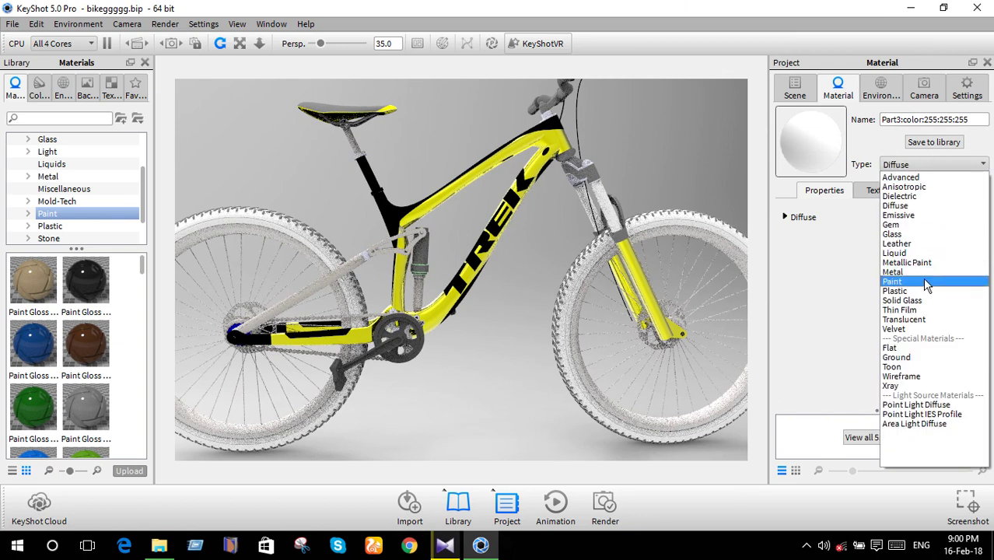
{"action": "left_click", "coordinate": [922, 272]}
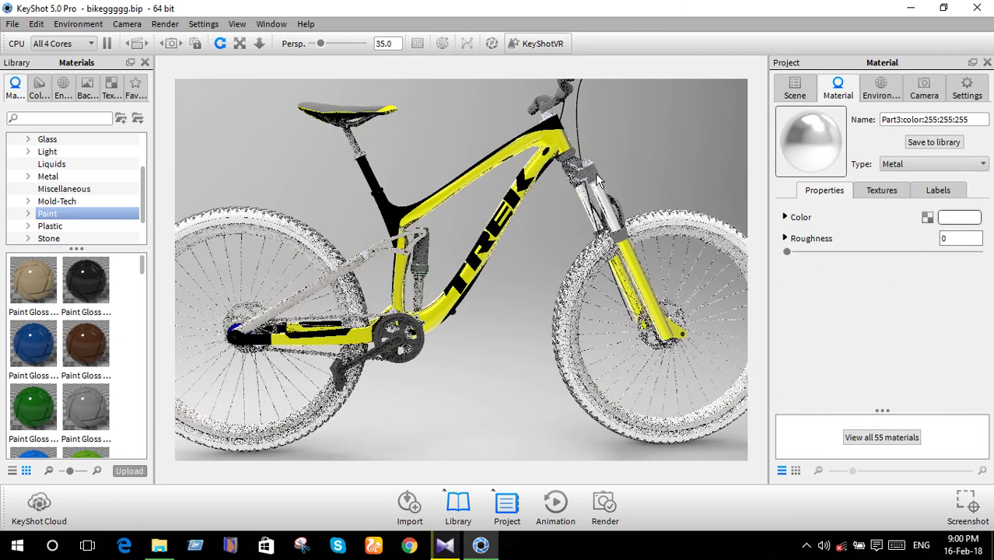
{"action": "right_click", "coordinate": [374, 198]}
{"action": "left_click", "coordinate": [507, 210]}
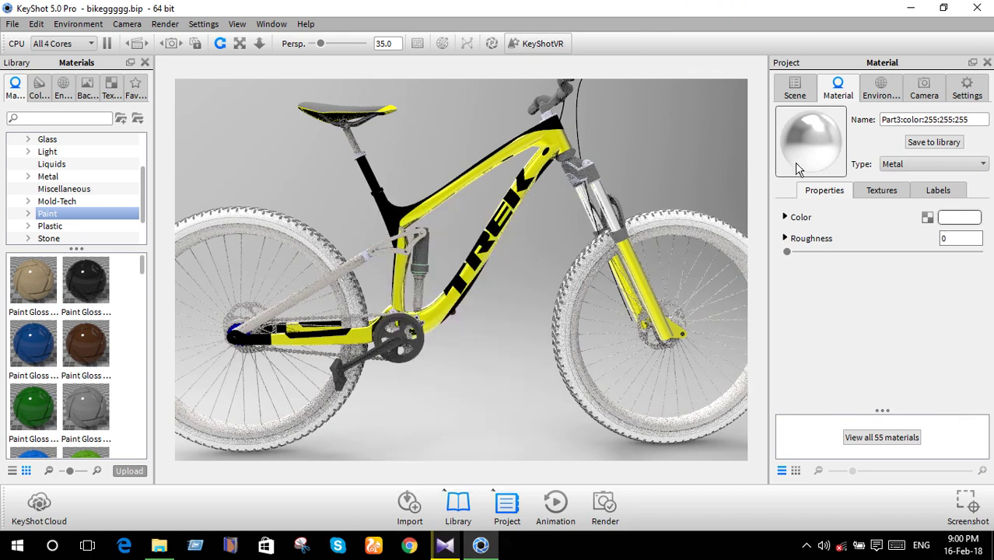
{"action": "left_click", "coordinate": [900, 167]}
{"action": "left_click", "coordinate": [908, 272]}
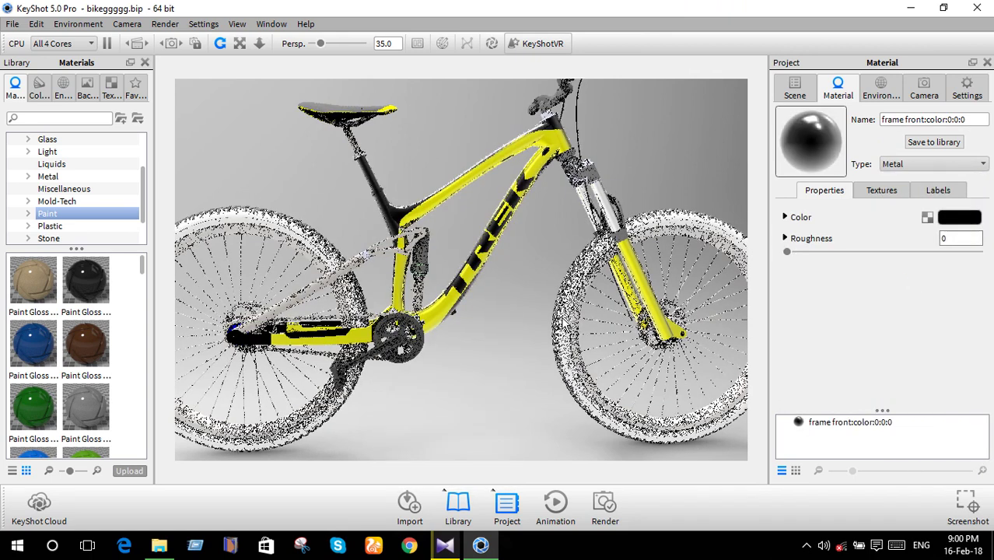
- Make the black back frame material on the rear chainstay Metal
{"action": "right_click", "coordinate": [261, 350]}
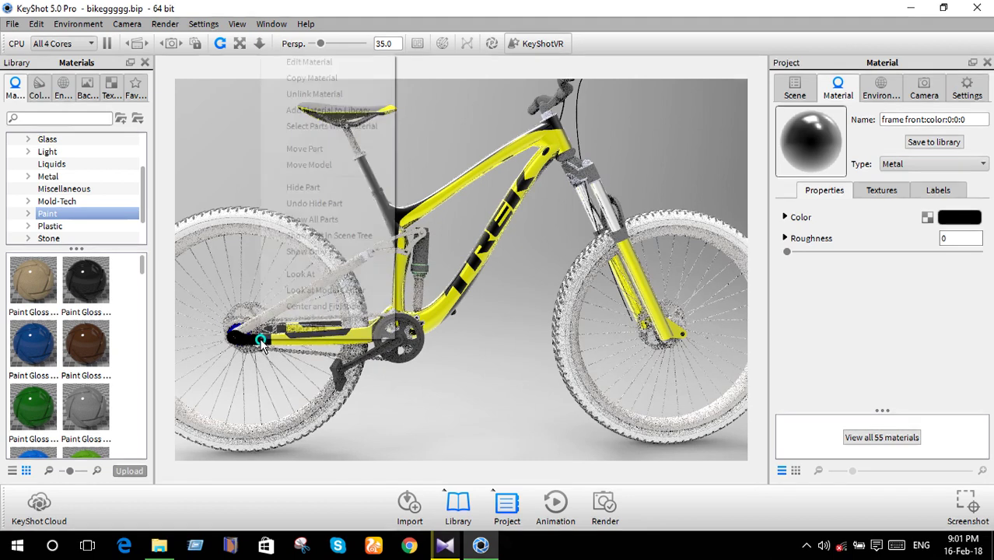
{"action": "left_click", "coordinate": [319, 65]}
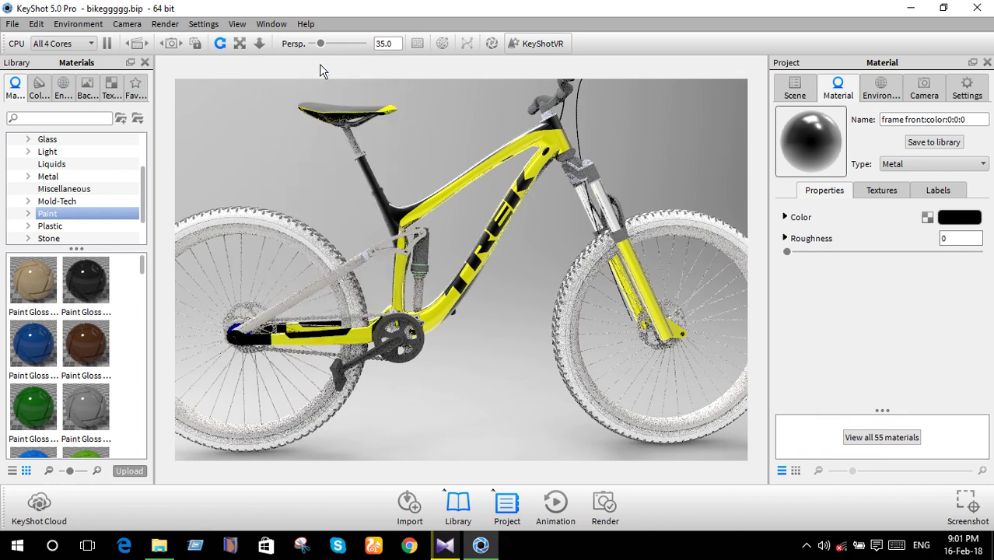
{"action": "left_click", "coordinate": [921, 165]}
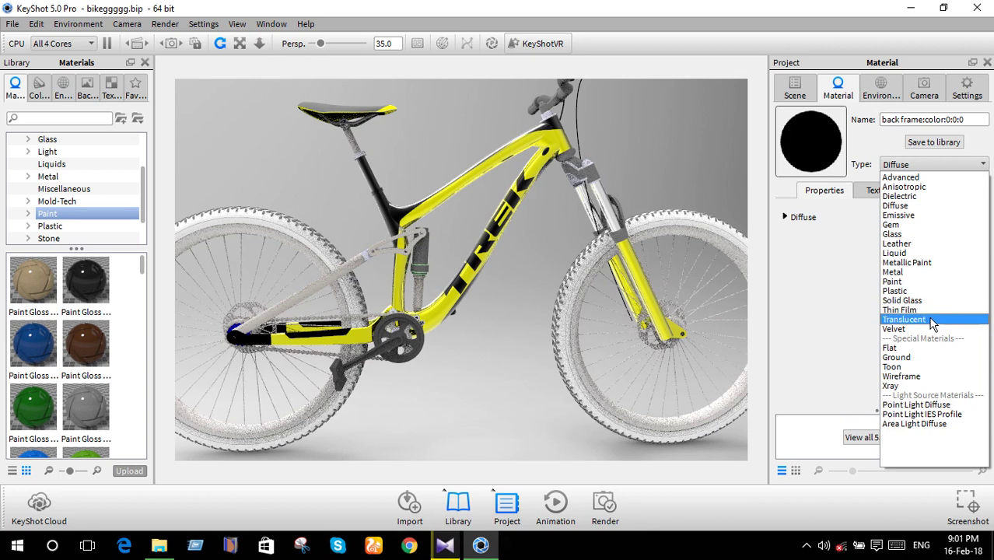
{"action": "left_click", "coordinate": [935, 274]}
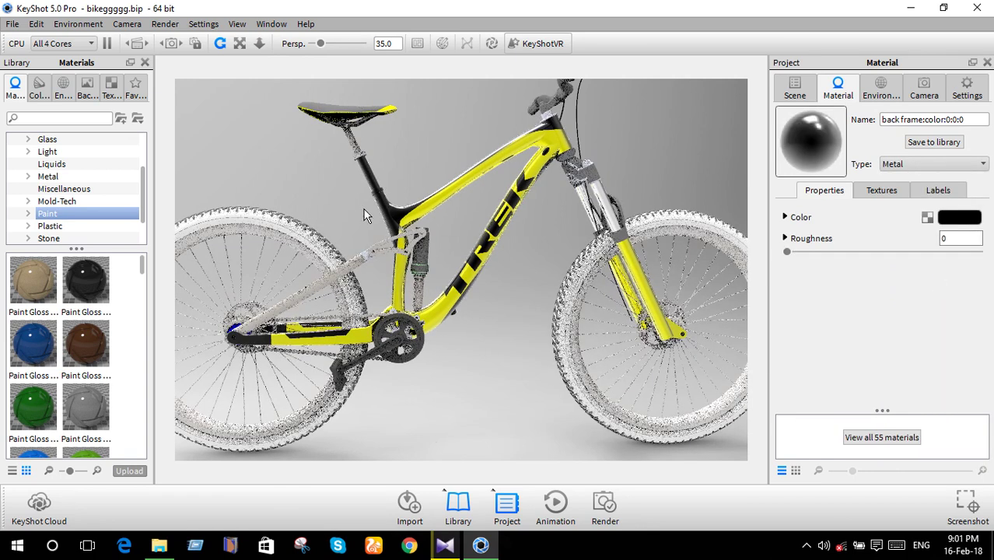
{"action": "right_click", "coordinate": [404, 357]}
- Make the pedal material Metal
{"action": "left_click", "coordinate": [580, 94]}
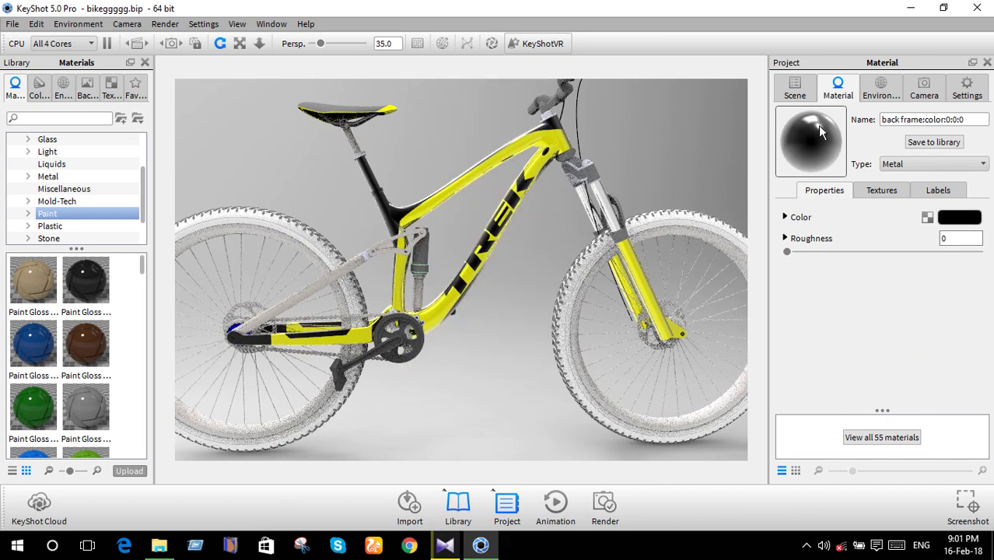
{"action": "left_click", "coordinate": [944, 166]}
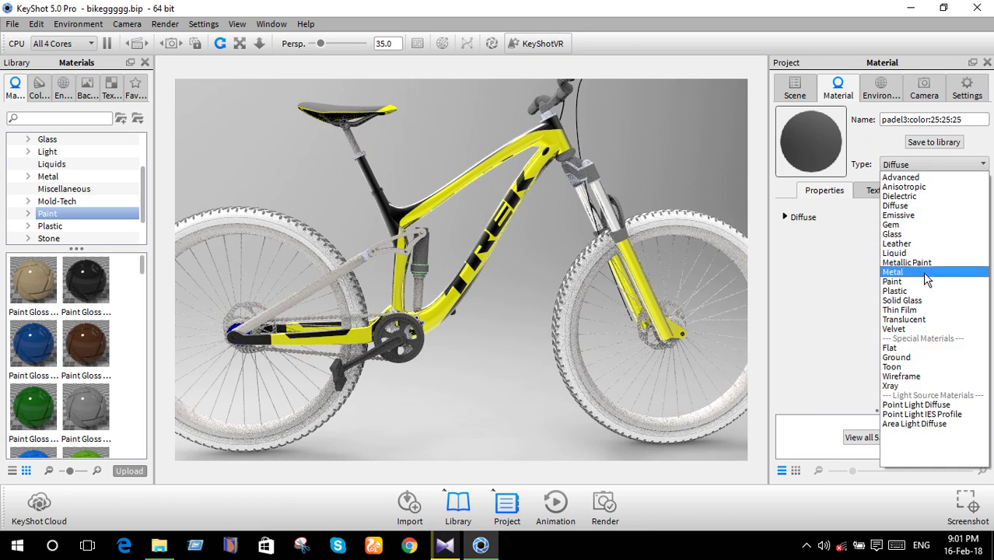
{"action": "left_click", "coordinate": [922, 271]}
{"action": "scroll", "coordinate": [338, 399], "scroll_direction": "up", "scroll_amount": 3}
{"action": "left_click_drag", "start_coordinate": [506, 332], "coordinate": [665, 243]}
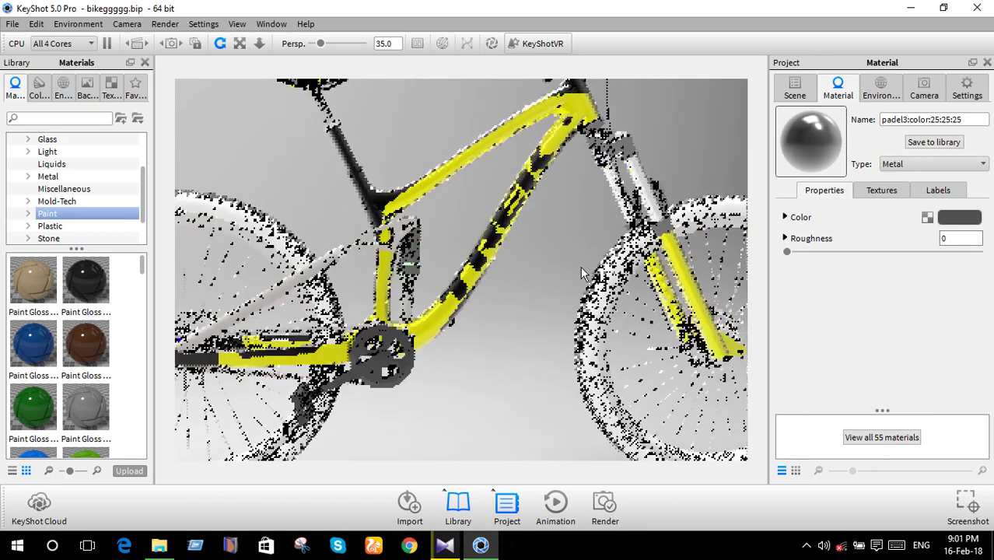
- Make the fork material black Metal (0,0,0)
{"action": "right_click", "coordinate": [662, 235]}
{"action": "left_click", "coordinate": [688, 237]}
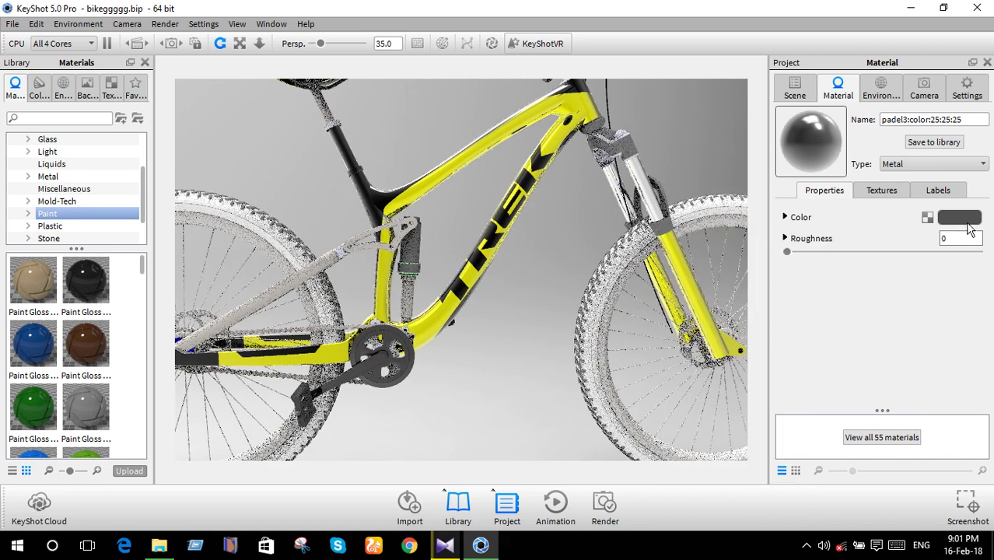
{"action": "left_click", "coordinate": [933, 164]}
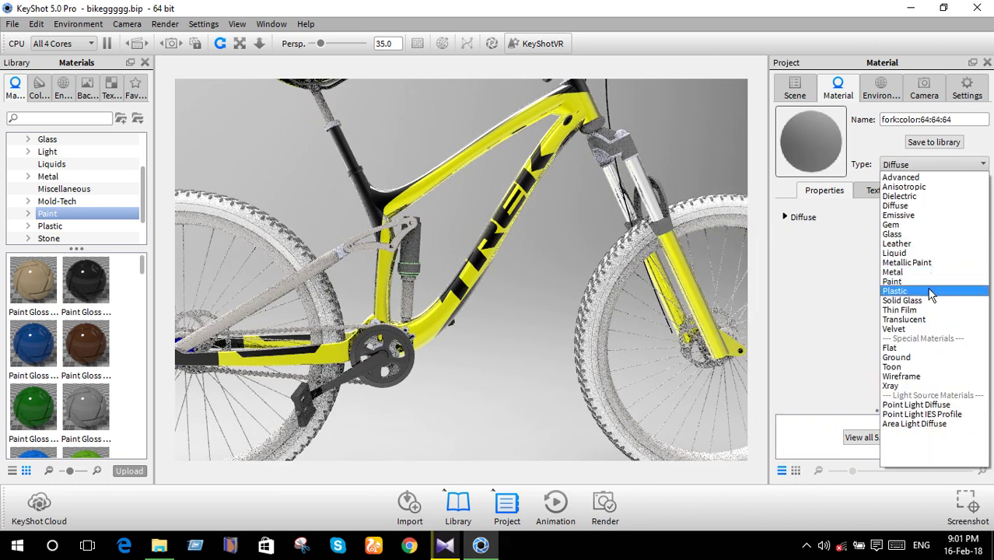
{"action": "left_click", "coordinate": [925, 272]}
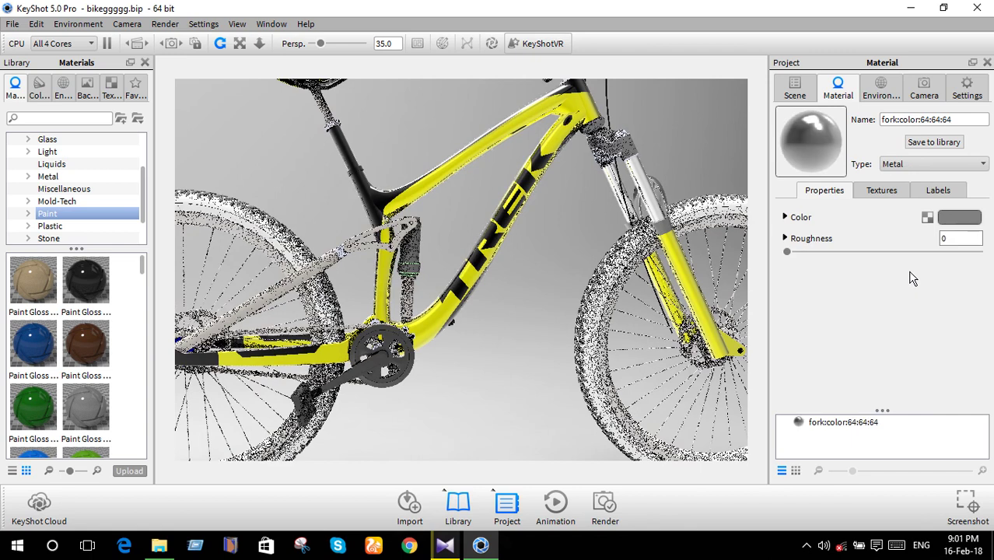
{"action": "left_click", "coordinate": [960, 218]}
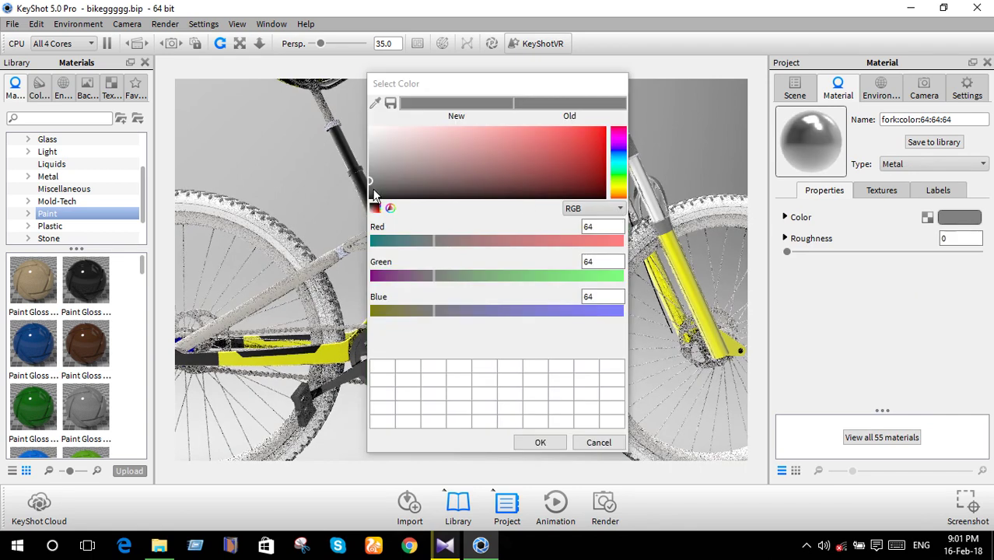
{"action": "left_click_drag", "start_coordinate": [524, 196], "coordinate": [362, 205]}
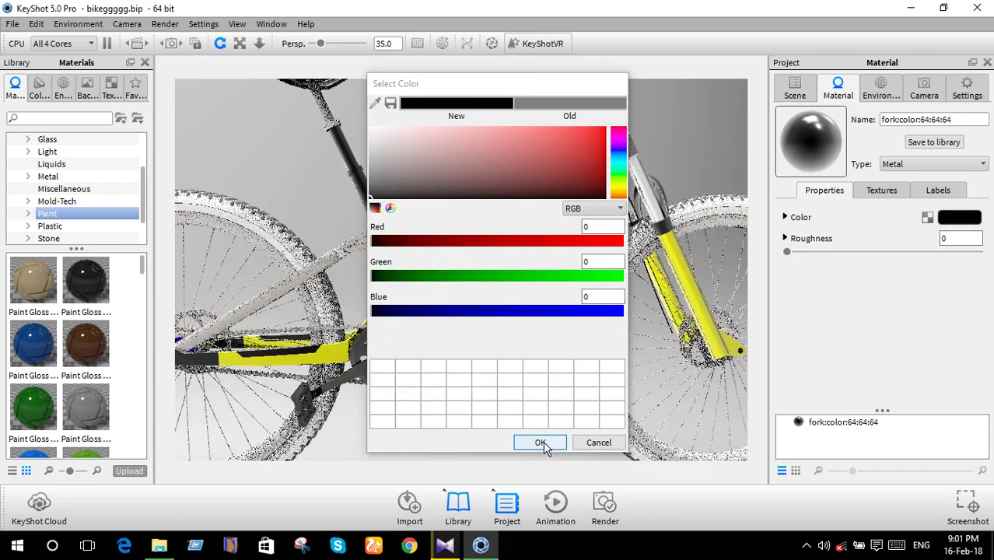
{"action": "left_click", "coordinate": [538, 441]}
- Set the pedal material colour to pure black
{"action": "right_click", "coordinate": [404, 374]}
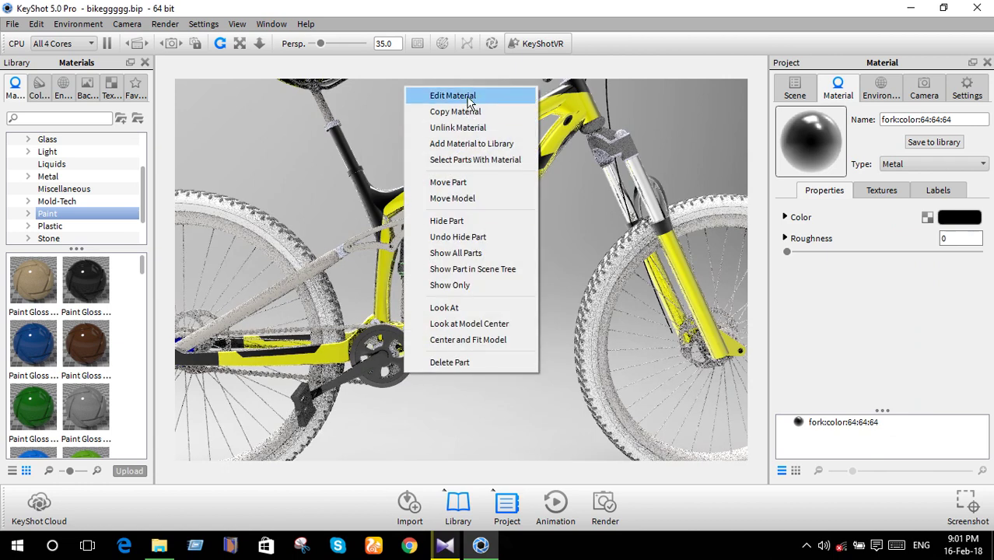
{"action": "left_click", "coordinate": [453, 95]}
{"action": "left_click", "coordinate": [947, 218]}
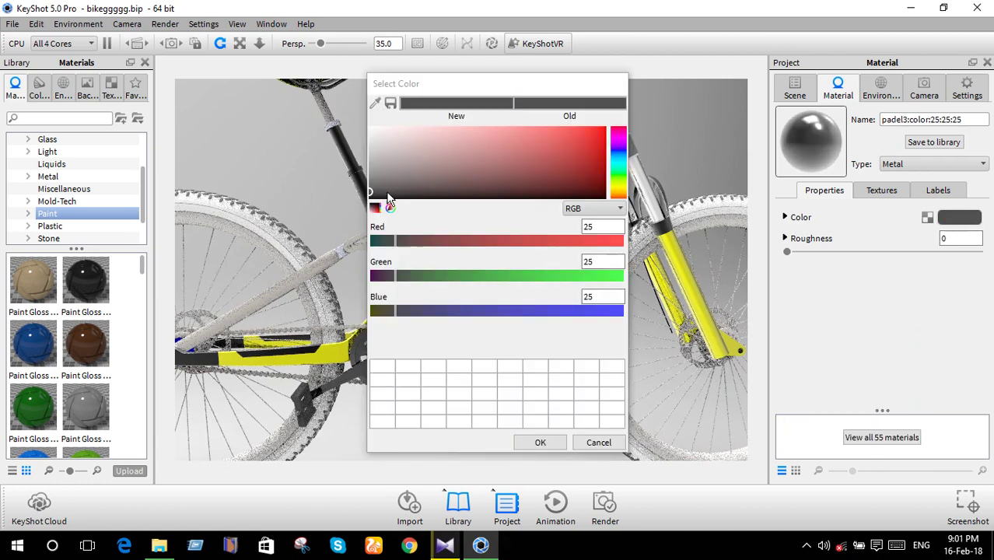
{"action": "left_click_drag", "start_coordinate": [364, 190], "coordinate": [364, 206]}
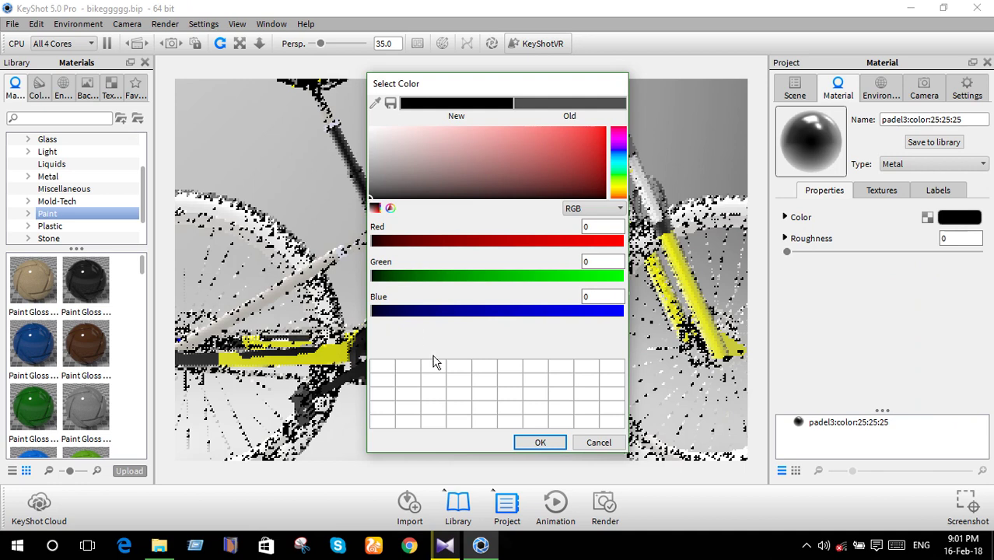
{"action": "left_click", "coordinate": [536, 441]}
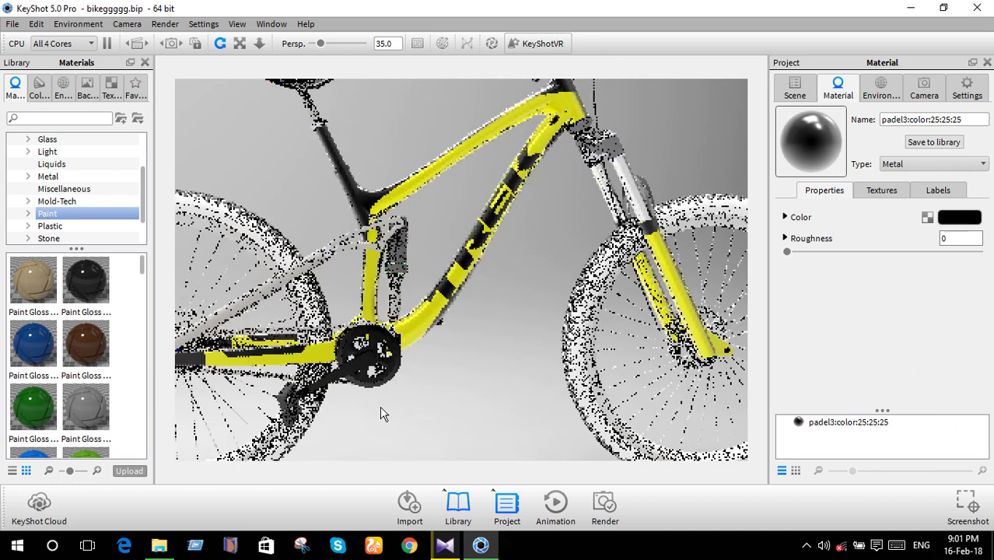
- Give the Part6 fork material a black paint colour
{"action": "right_click", "coordinate": [610, 143]}
{"action": "left_click", "coordinate": [629, 151]}
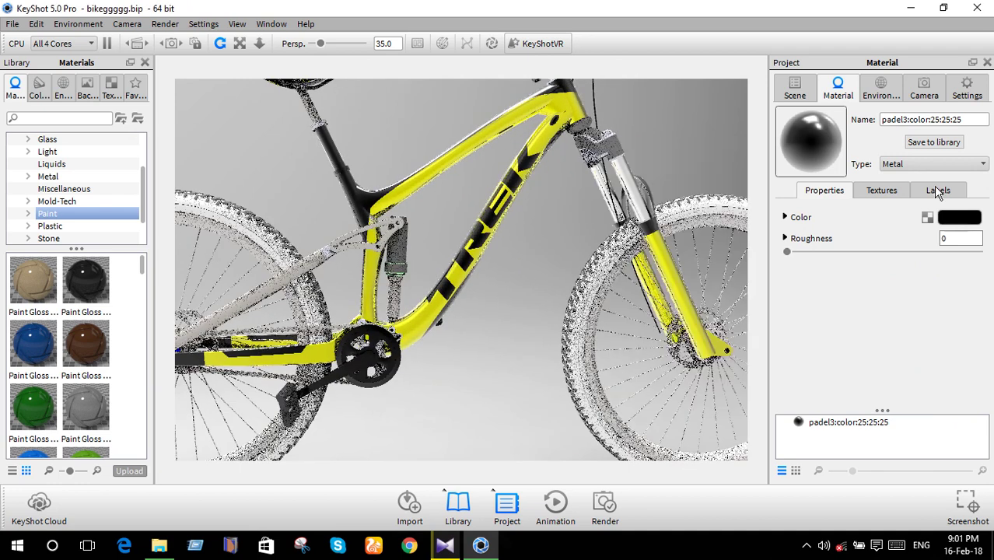
{"action": "left_click", "coordinate": [938, 165]}
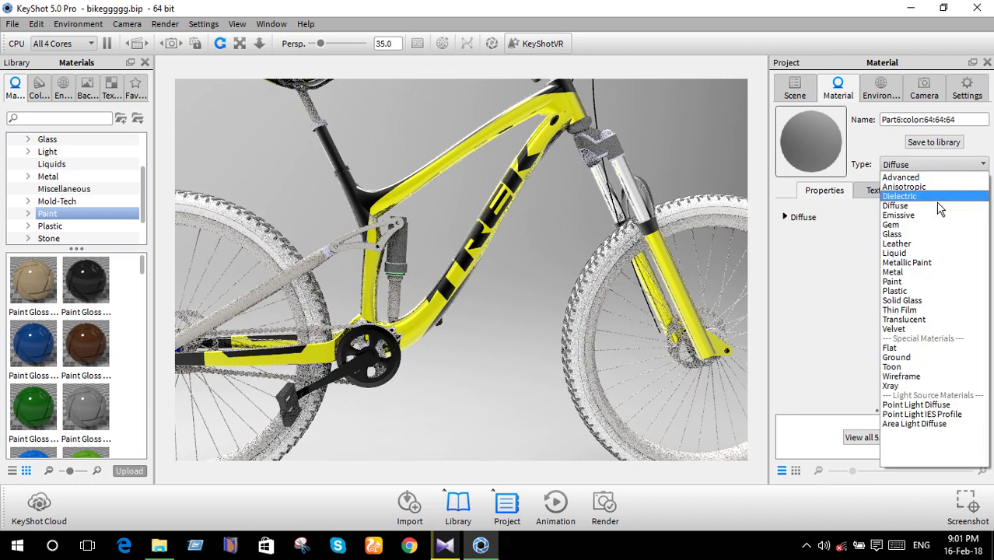
{"action": "key", "text": "Escape"}
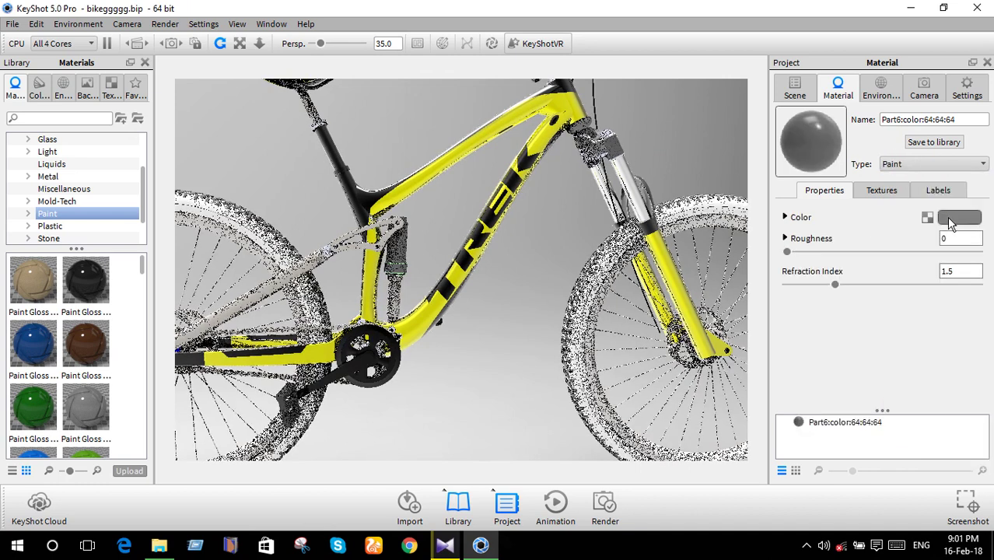
{"action": "left_click", "coordinate": [959, 217]}
{"action": "left_click", "coordinate": [375, 190]}
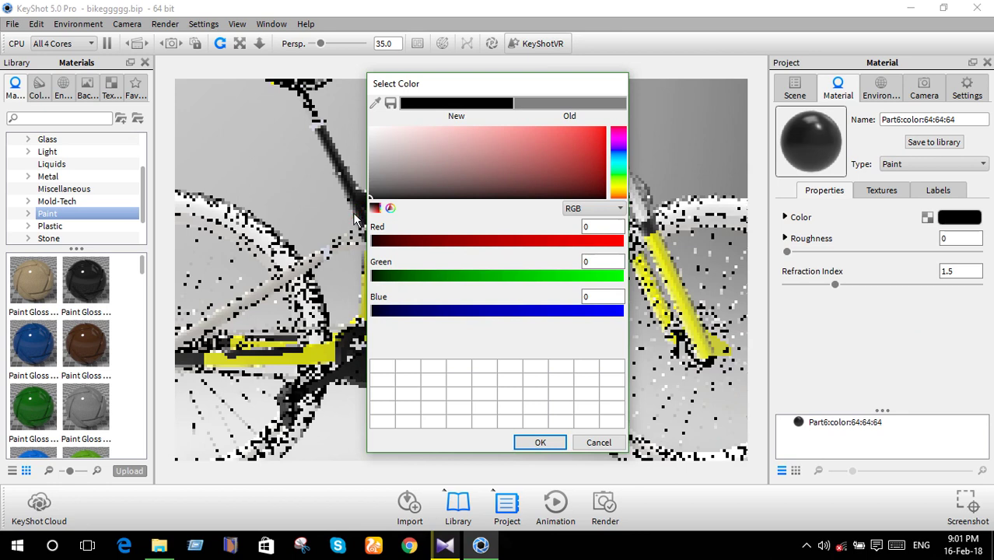
{"action": "left_click", "coordinate": [536, 441]}
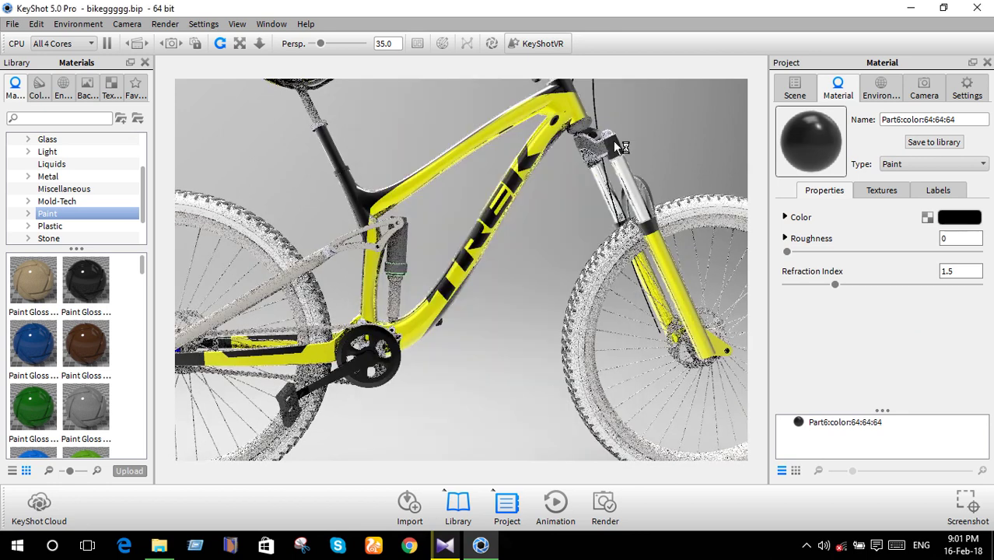
- Set the head-tube frame front material colour to pure black
{"action": "scroll", "coordinate": [570, 176], "scroll_direction": "up", "scroll_amount": 5}
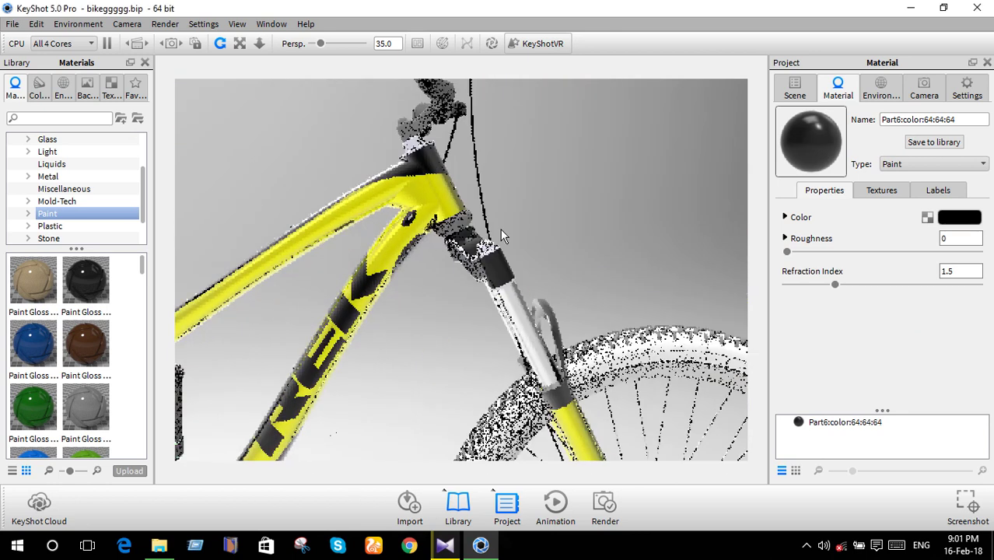
{"action": "right_click", "coordinate": [458, 205]}
{"action": "left_click", "coordinate": [472, 208]}
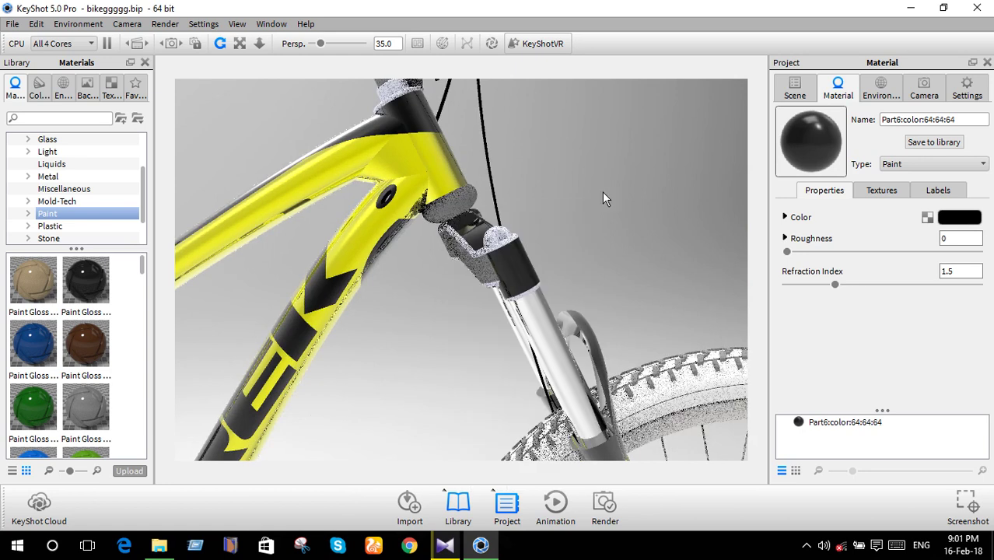
{"action": "left_click", "coordinate": [898, 168]}
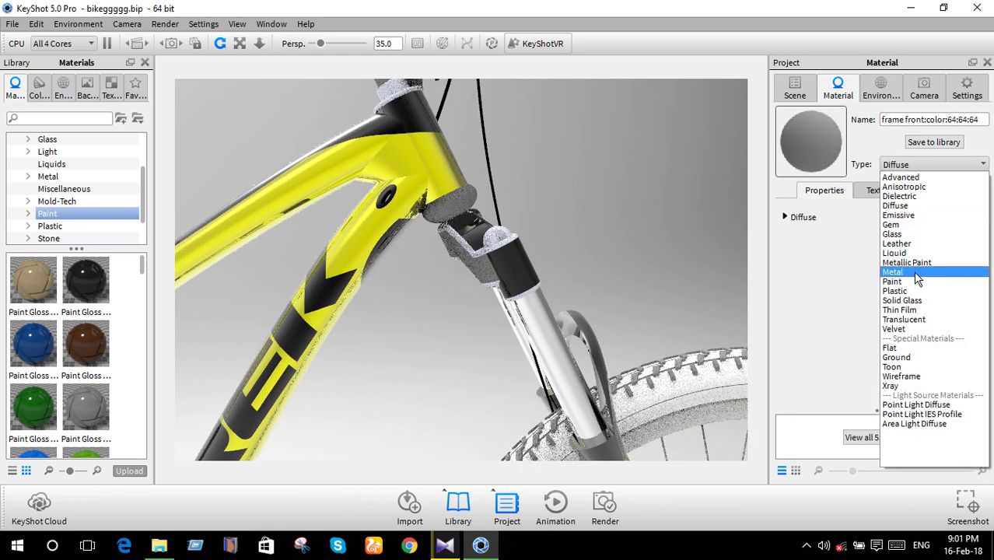
{"action": "key", "text": "Escape"}
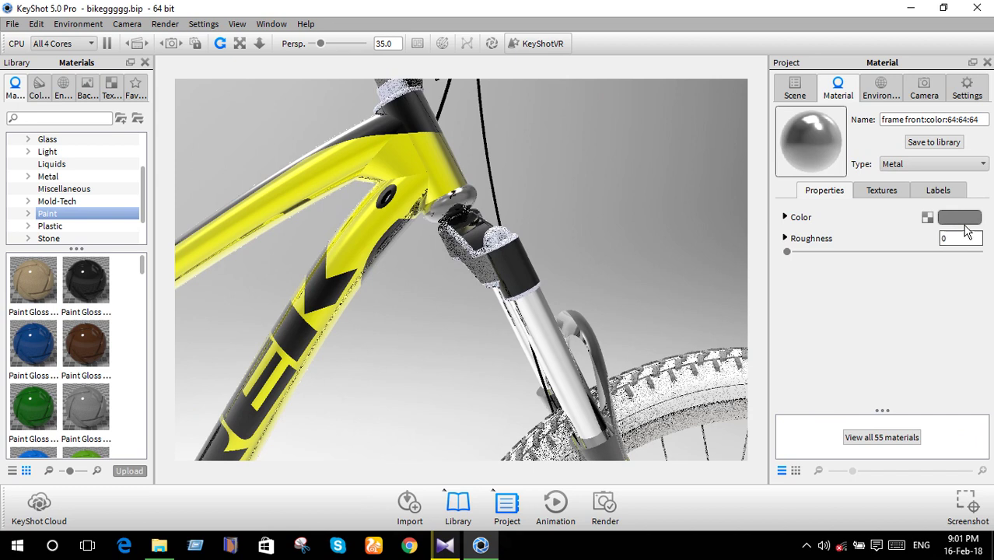
{"action": "left_click", "coordinate": [964, 220]}
{"action": "left_click", "coordinate": [392, 197]}
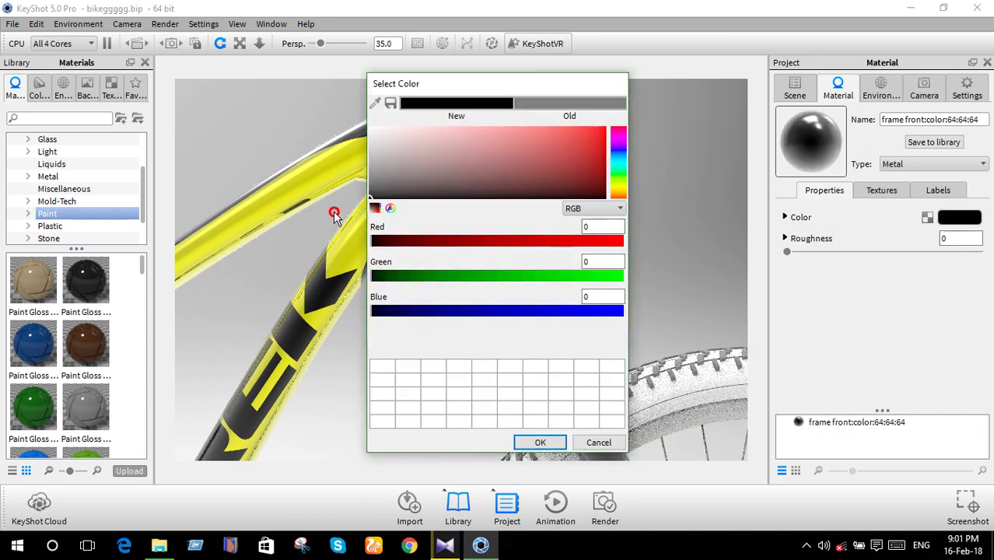
{"action": "left_click", "coordinate": [539, 441]}
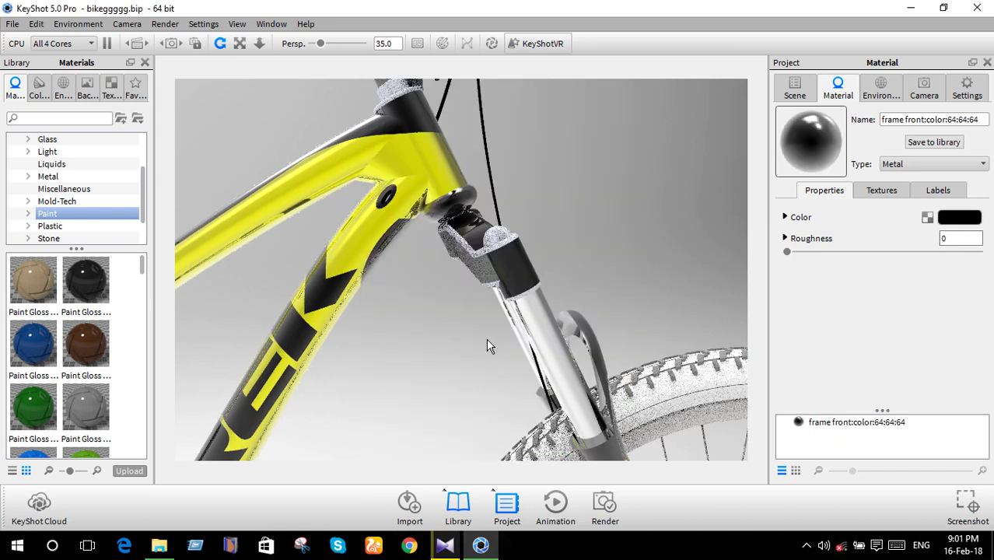
- Make the fork crown part's material black Metal (0,0,0)
{"action": "scroll", "coordinate": [490, 249], "scroll_direction": "up", "scroll_amount": 2}
{"action": "scroll", "coordinate": [494, 248], "scroll_direction": "up", "scroll_amount": 2}
{"action": "scroll", "coordinate": [498, 246], "scroll_direction": "up", "scroll_amount": 1}
{"action": "right_click", "coordinate": [498, 246]}
{"action": "left_click", "coordinate": [511, 250]}
{"action": "left_click", "coordinate": [937, 164]}
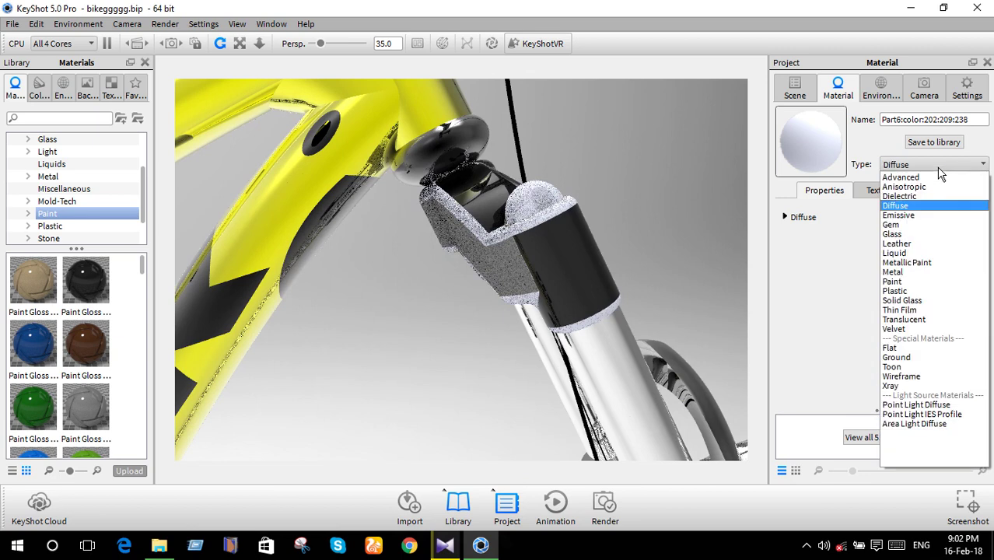
{"action": "left_click", "coordinate": [926, 281]}
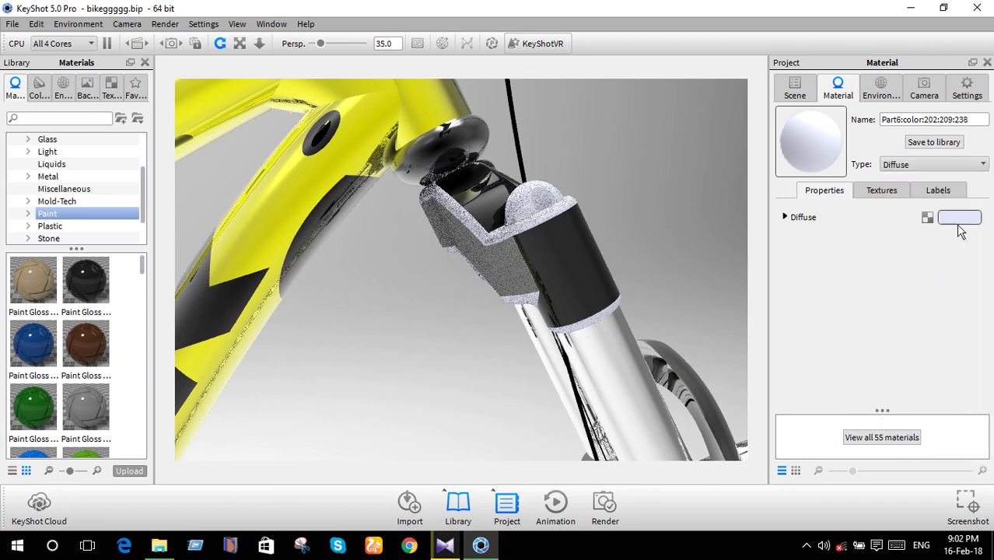
{"action": "left_click", "coordinate": [959, 217]}
{"action": "left_click_drag", "start_coordinate": [484, 190], "coordinate": [395, 351]}
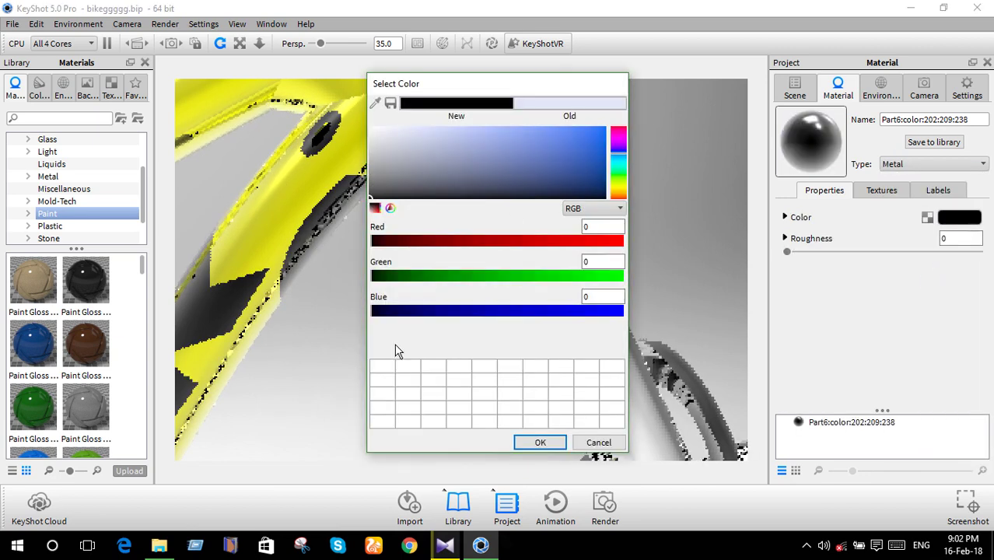
{"action": "left_click", "coordinate": [540, 442]}
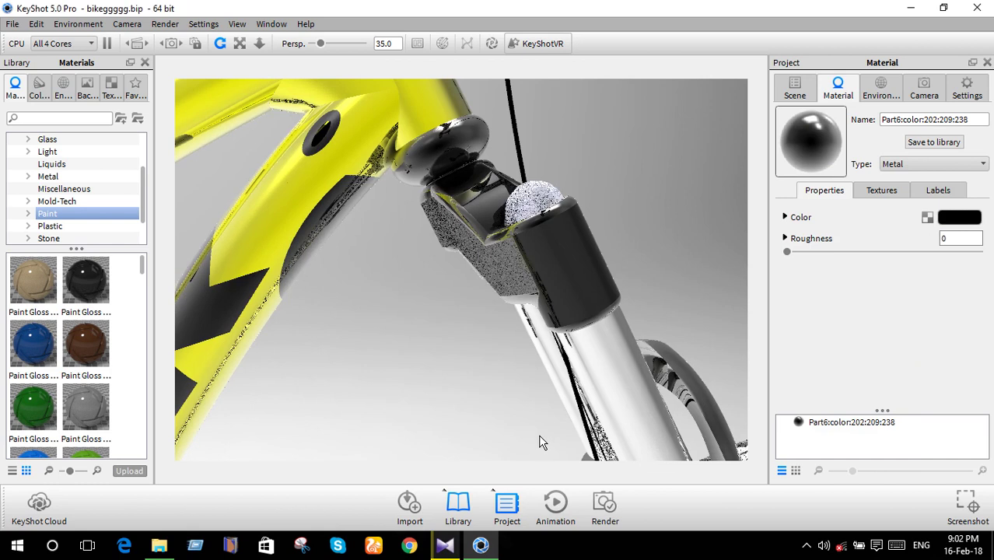
- Bring up the ball part's material and its list of material types
{"action": "right_click", "coordinate": [542, 210]}
{"action": "left_click", "coordinate": [565, 212]}
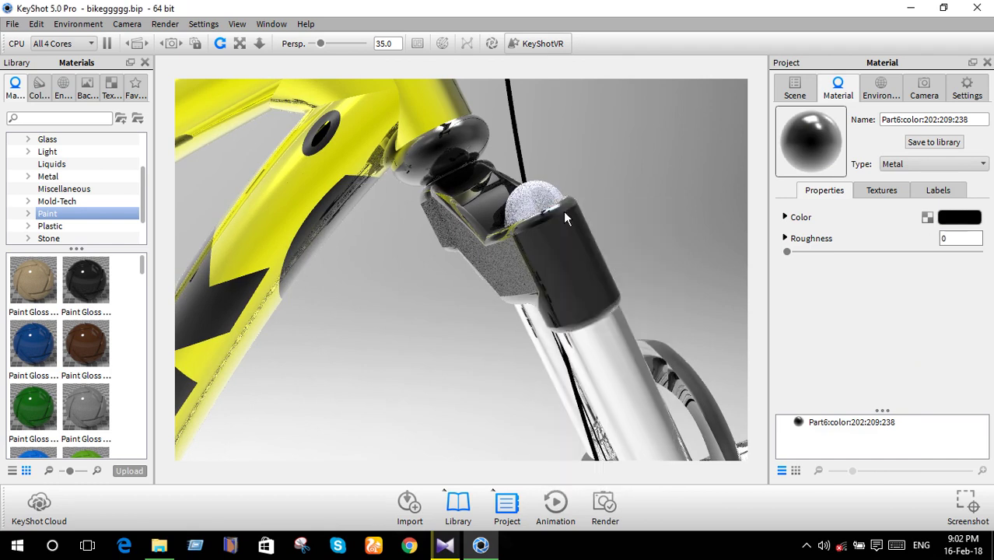
{"action": "left_click", "coordinate": [941, 166]}
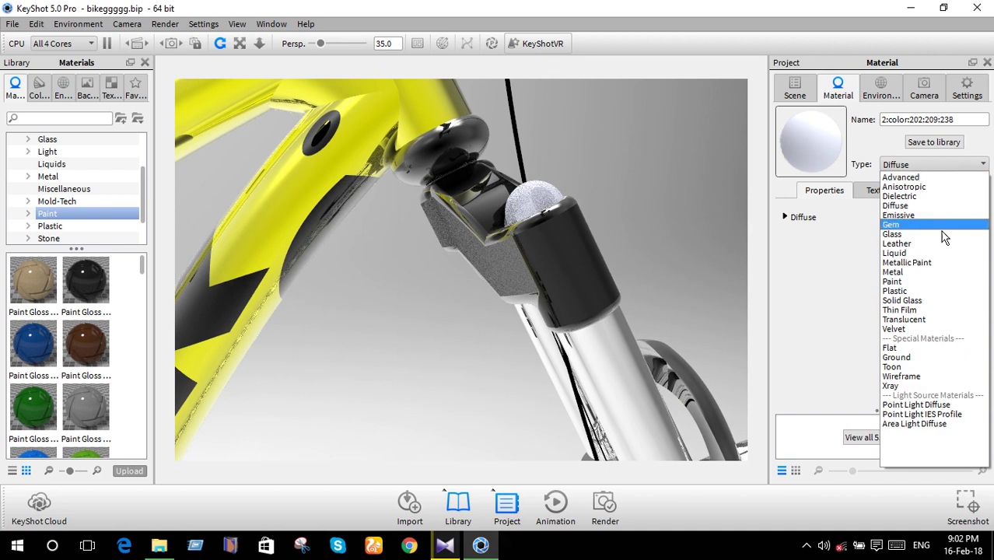
- Make the ball material Plastic with a bright yellow diffuse colour
{"action": "left_click", "coordinate": [938, 292]}
{"action": "left_click", "coordinate": [959, 217]}
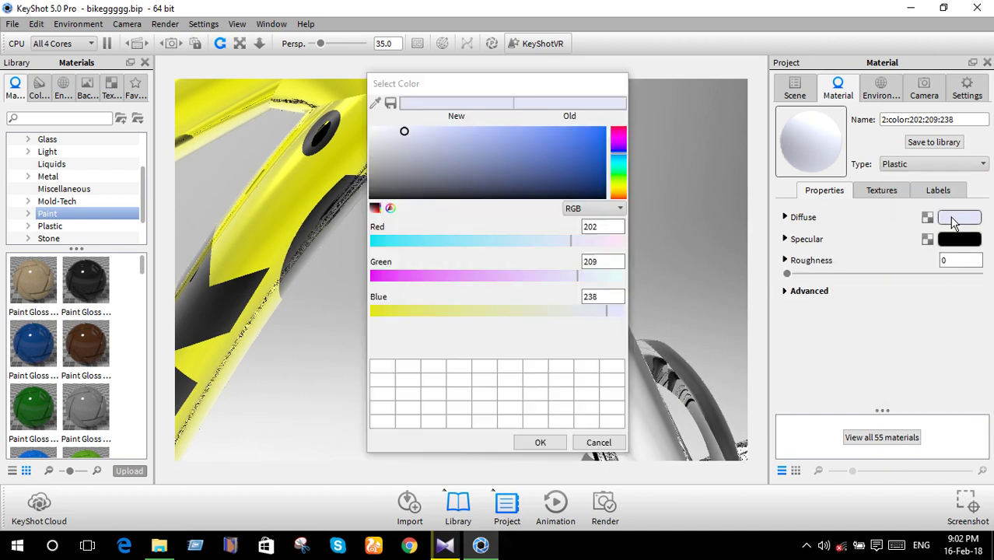
{"action": "left_click", "coordinate": [614, 187]}
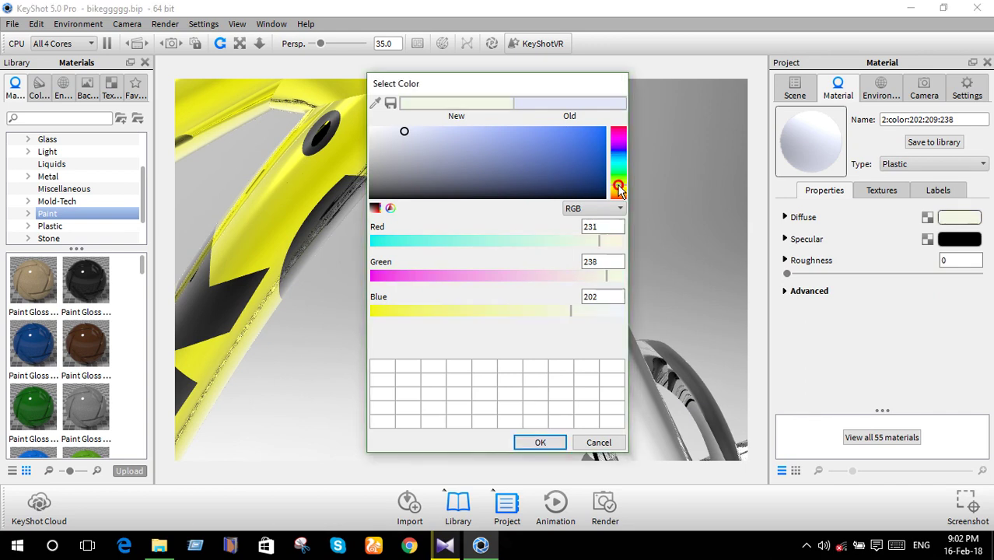
{"action": "left_click", "coordinate": [605, 125]}
{"action": "left_click_drag", "start_coordinate": [619, 88], "coordinate": [904, 153]}
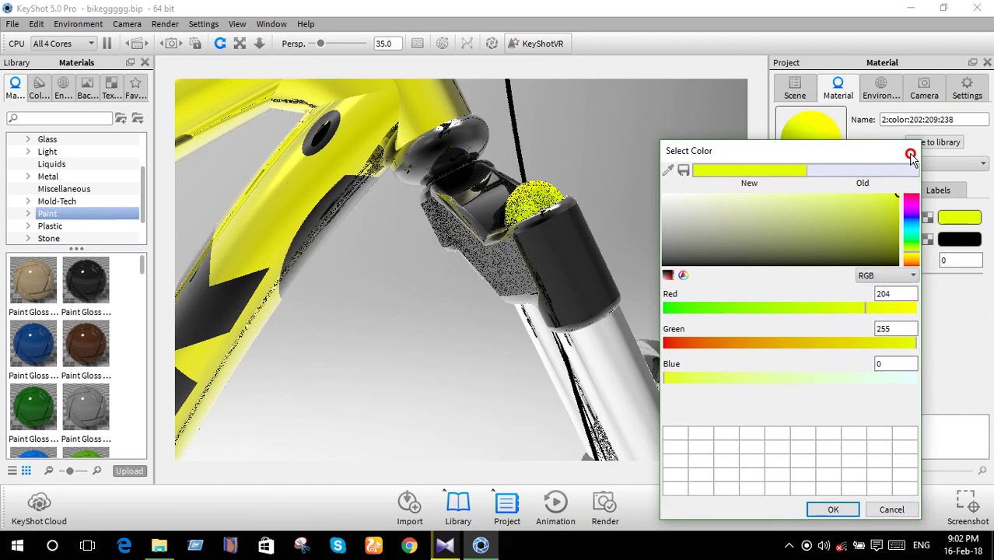
{"action": "left_click", "coordinate": [826, 506]}
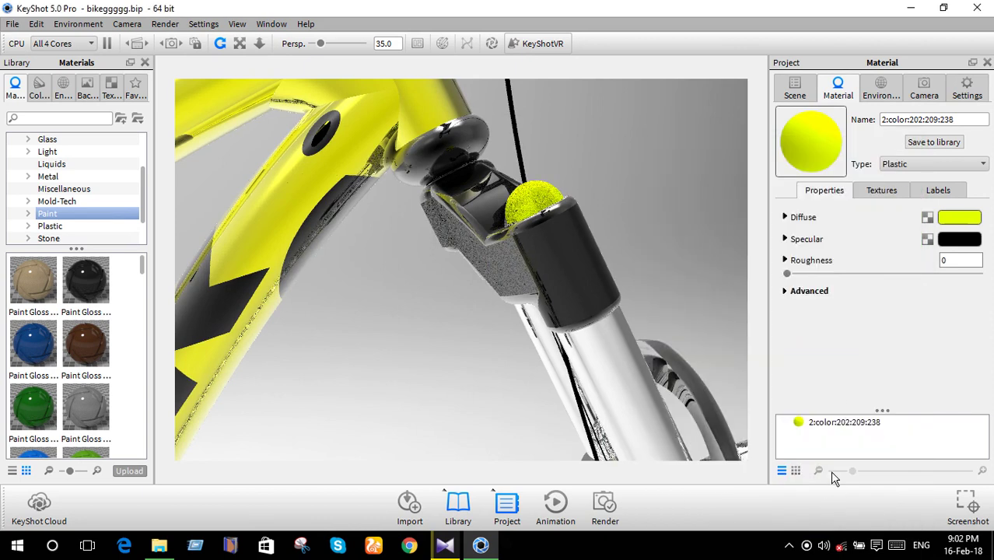
- Set the ball's specular colour to a darker olive yellow (about 144,147,2)
{"action": "left_click", "coordinate": [953, 239]}
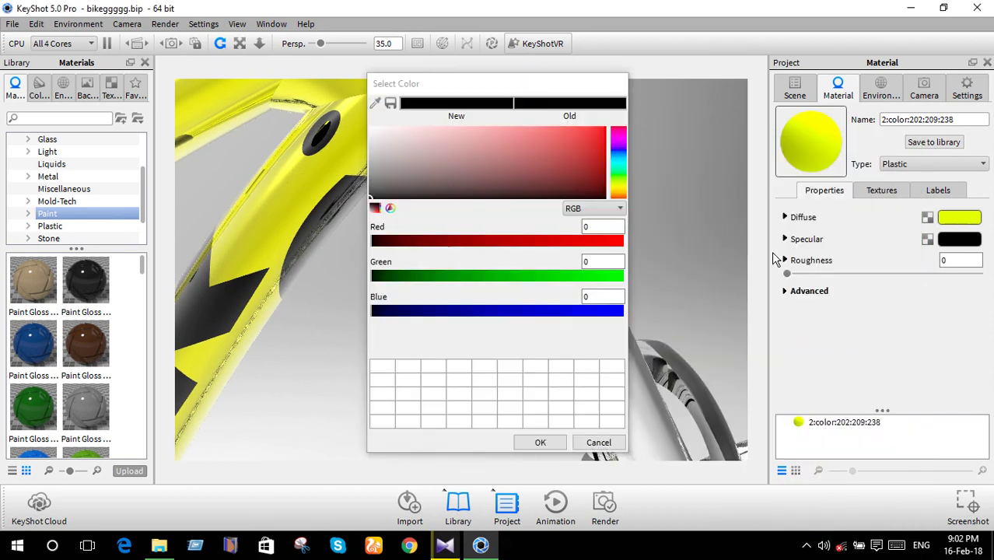
{"action": "left_click", "coordinate": [619, 187]}
{"action": "left_click_drag", "start_coordinate": [600, 152], "coordinate": [596, 139]}
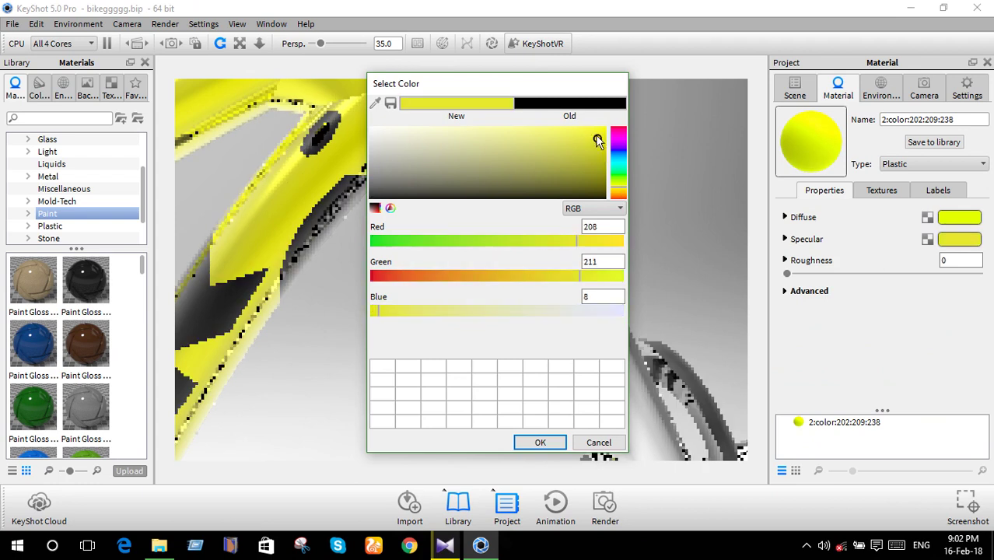
{"action": "left_click_drag", "start_coordinate": [603, 83], "coordinate": [393, 95]}
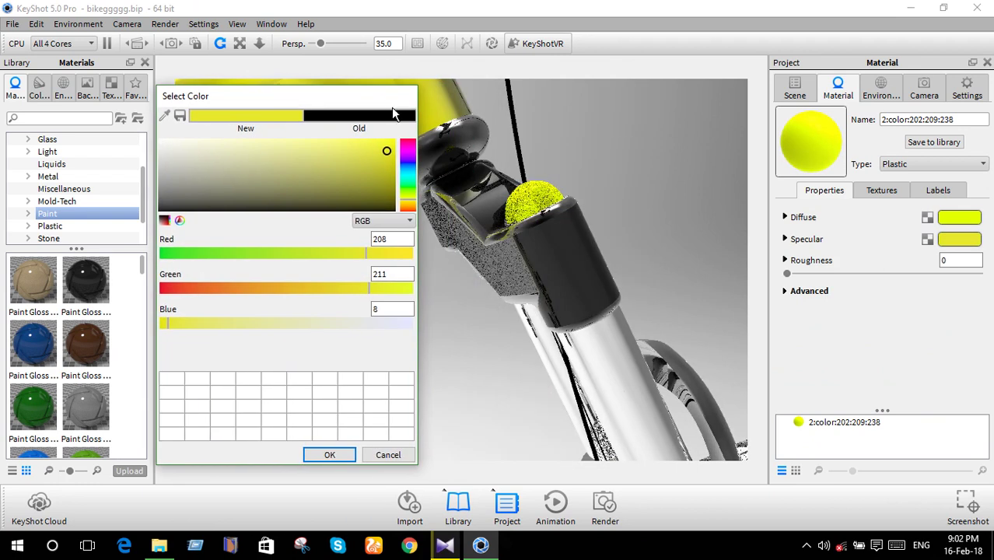
{"action": "left_click_drag", "start_coordinate": [357, 153], "coordinate": [354, 147]}
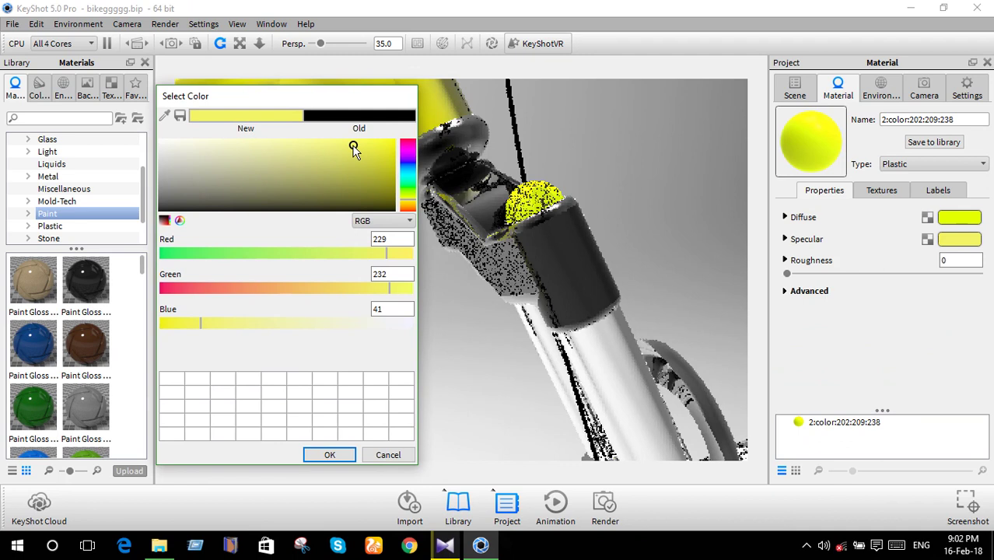
{"action": "scroll", "coordinate": [567, 156], "scroll_direction": "up", "scroll_amount": 3}
{"action": "left_click_drag", "start_coordinate": [567, 155], "coordinate": [504, 233]}
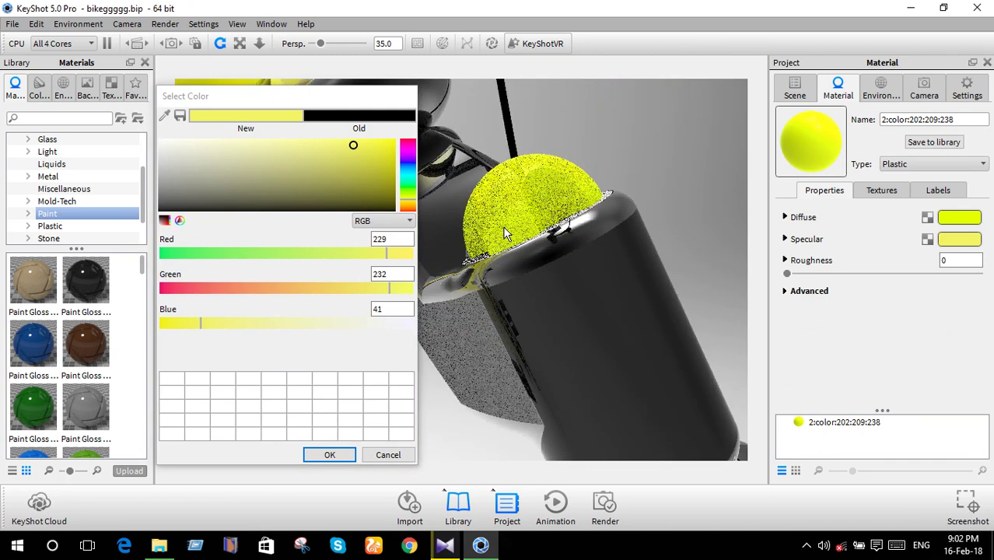
{"action": "left_click", "coordinate": [394, 142]}
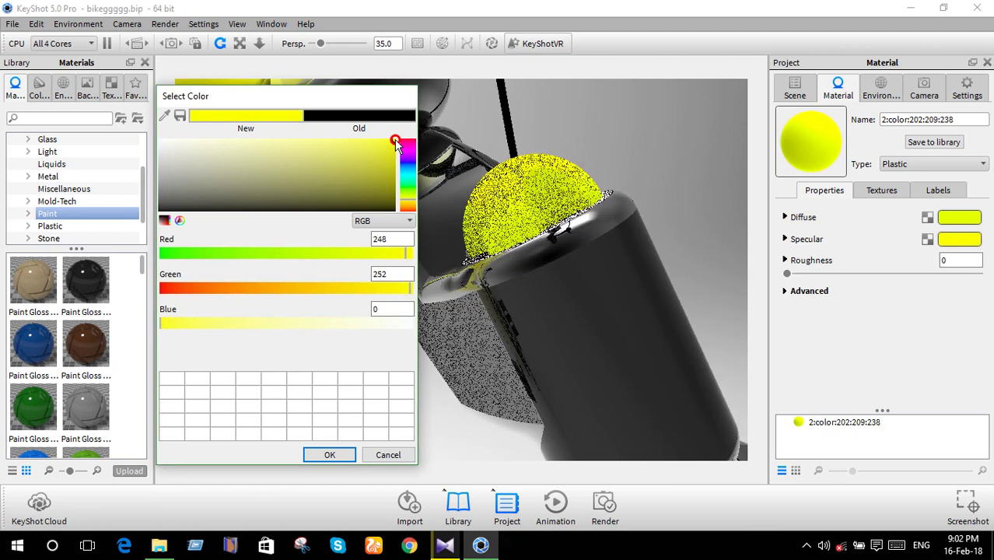
{"action": "left_click_drag", "start_coordinate": [395, 144], "coordinate": [391, 170]}
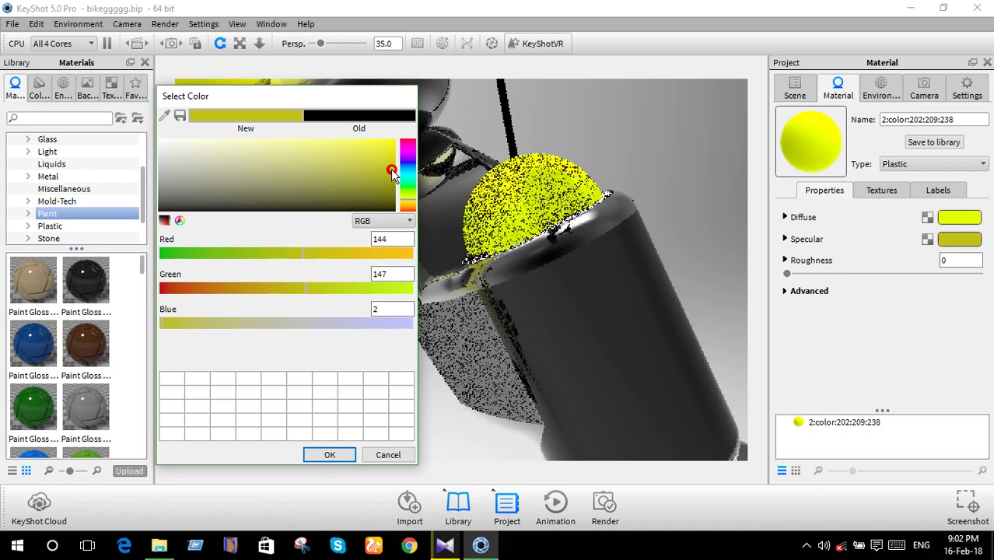
{"action": "left_click", "coordinate": [330, 457]}
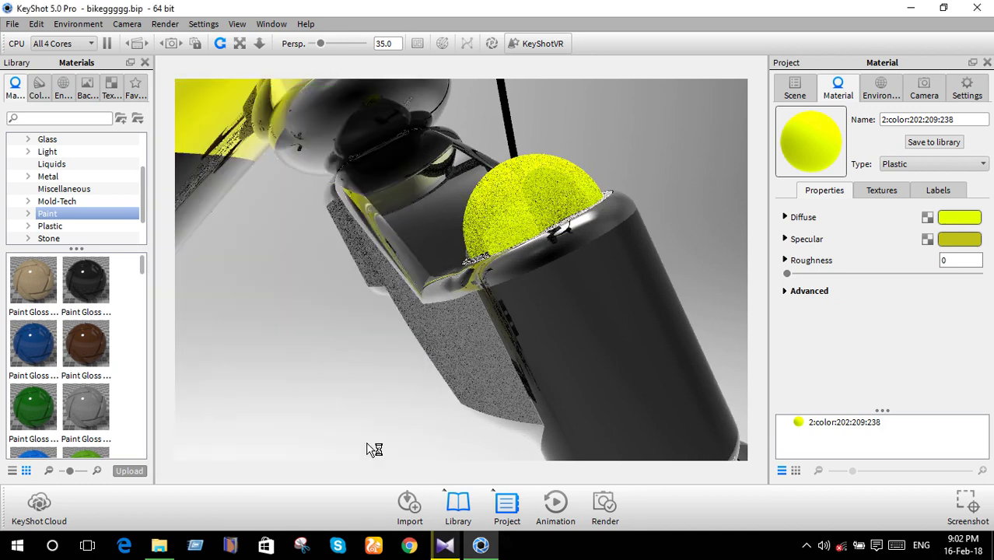
{"action": "scroll", "coordinate": [491, 426], "scroll_direction": "down", "scroll_amount": 3}
{"action": "scroll", "coordinate": [492, 426], "scroll_direction": "down", "scroll_amount": 2}
{"action": "scroll", "coordinate": [491, 426], "scroll_direction": "down", "scroll_amount": 2}
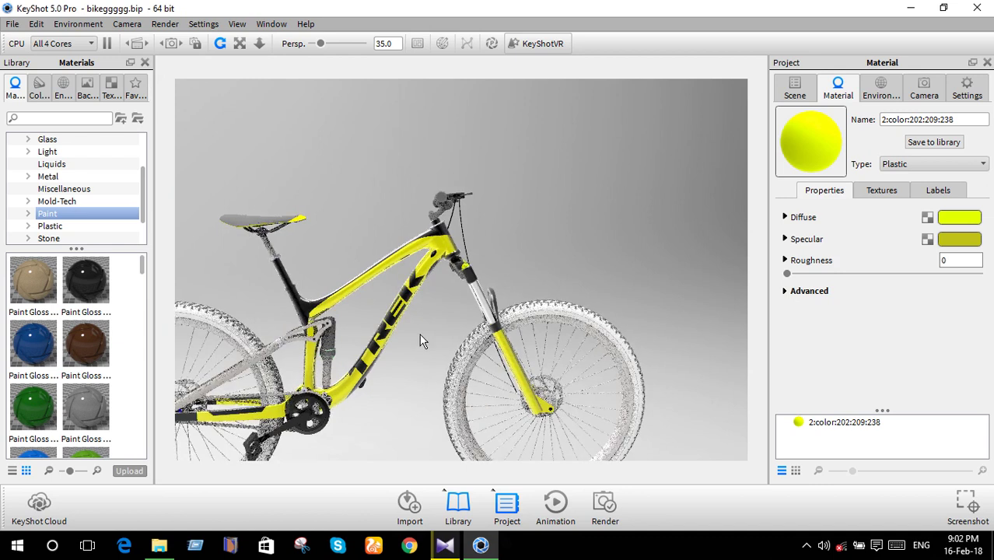
- Change the seatpost's seat 2:color:165:158:149 material to Metal
{"action": "right_click_drag", "start_coordinate": [420, 336], "coordinate": [218, 240]}
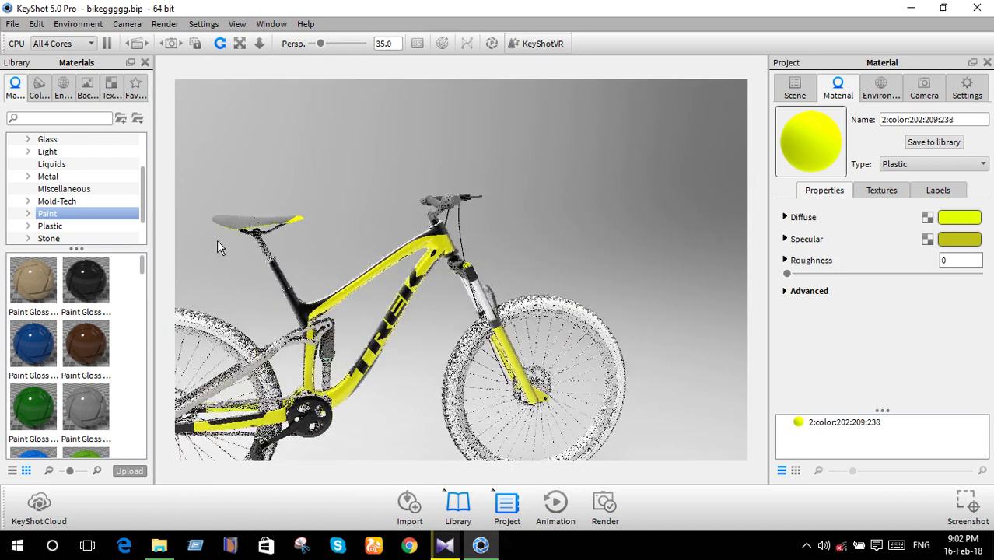
{"action": "middle_click_drag", "start_coordinate": [218, 240], "coordinate": [406, 279]}
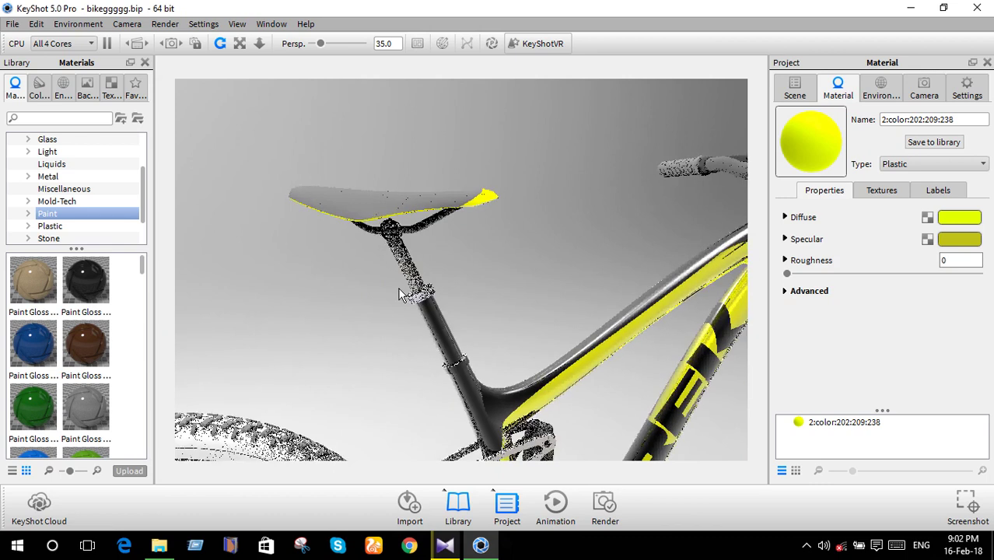
{"action": "right_click", "coordinate": [379, 280]}
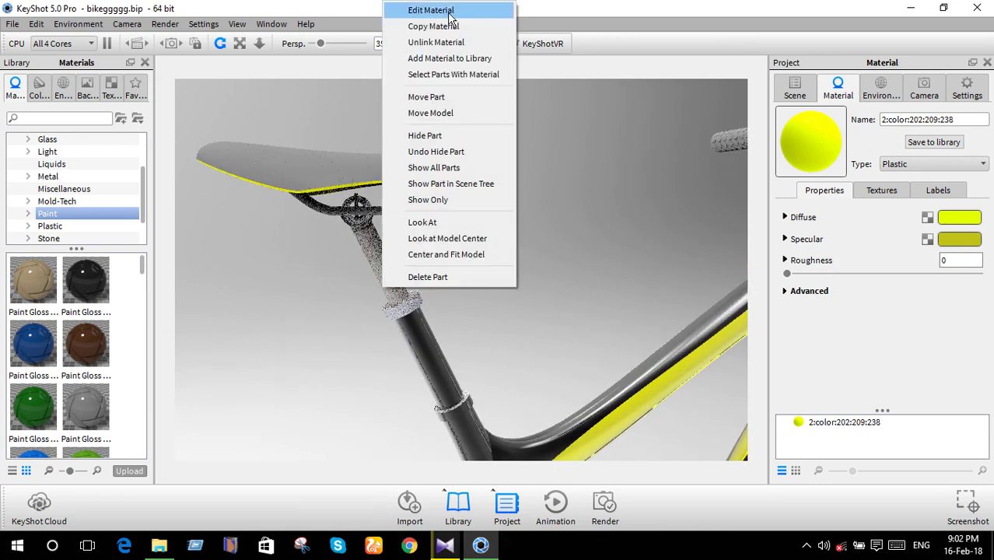
{"action": "left_click", "coordinate": [547, 68]}
{"action": "left_click", "coordinate": [933, 164]}
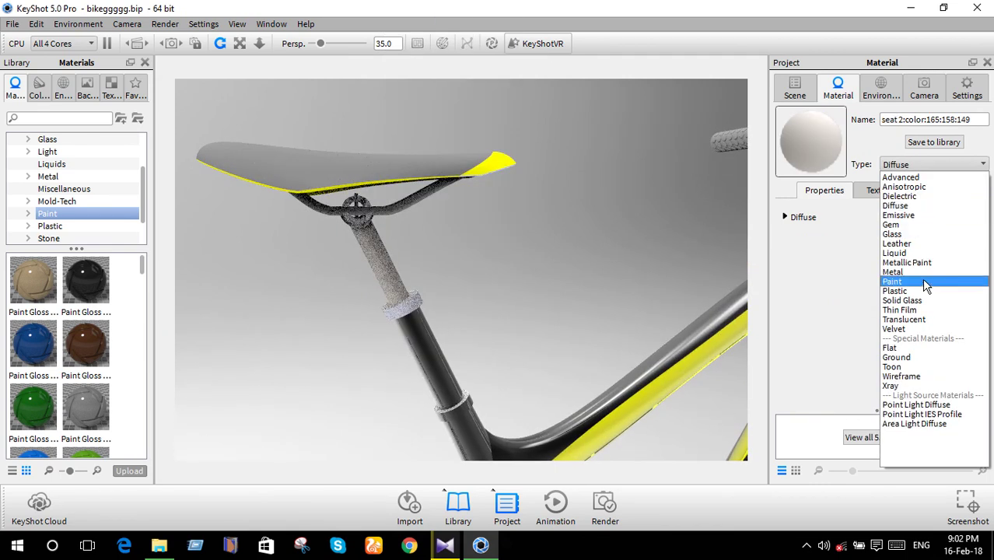
{"action": "left_click", "coordinate": [921, 272]}
- Edit the frame front:color:202:209:238 material and pick Metal as its type
{"action": "right_click", "coordinate": [406, 307]}
{"action": "left_click", "coordinate": [556, 69]}
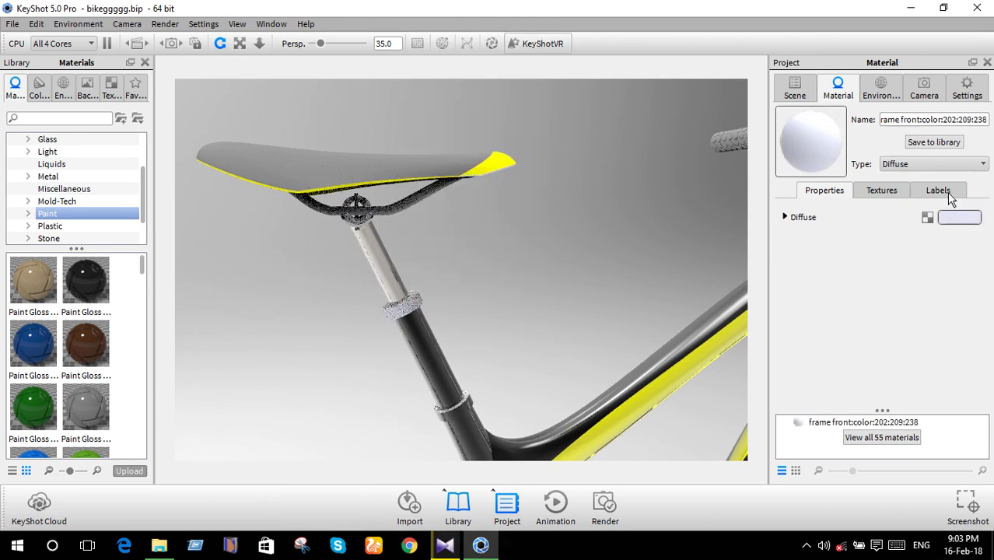
{"action": "left_click", "coordinate": [956, 164]}
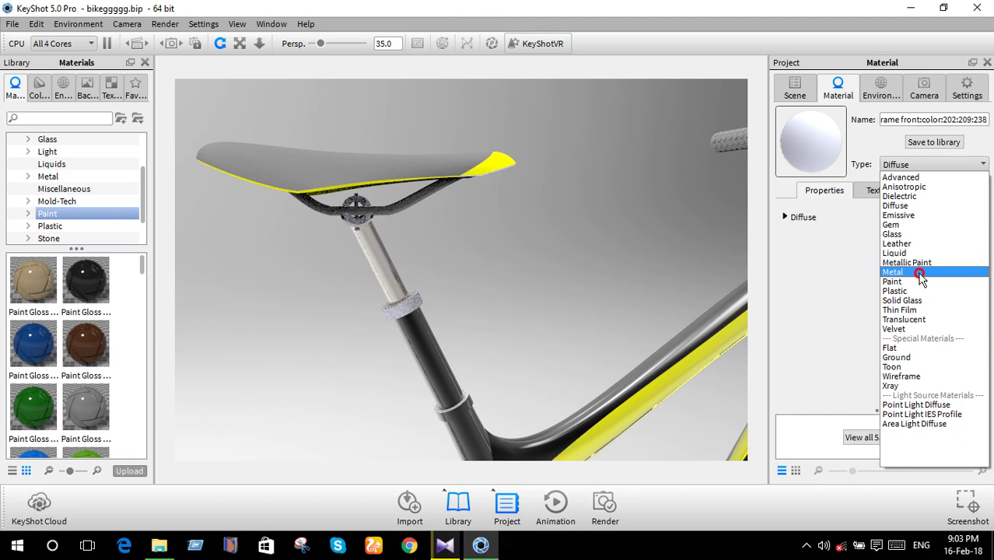
{"action": "left_click", "coordinate": [698, 242]}
- Change the seat material to Leather with both leather colours set to black
{"action": "right_click", "coordinate": [396, 165]}
{"action": "left_click", "coordinate": [411, 176]}
{"action": "left_click", "coordinate": [946, 163]}
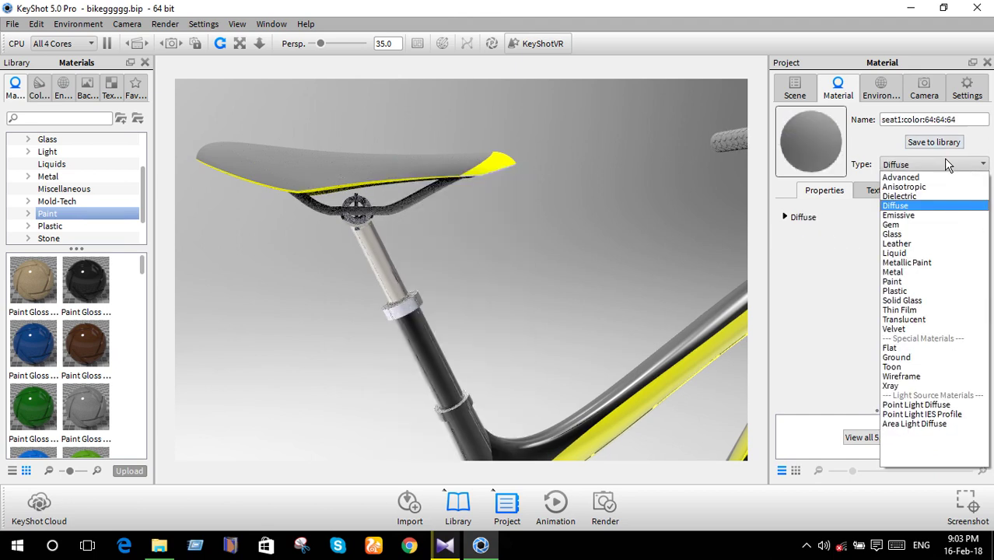
{"action": "left_click", "coordinate": [923, 244]}
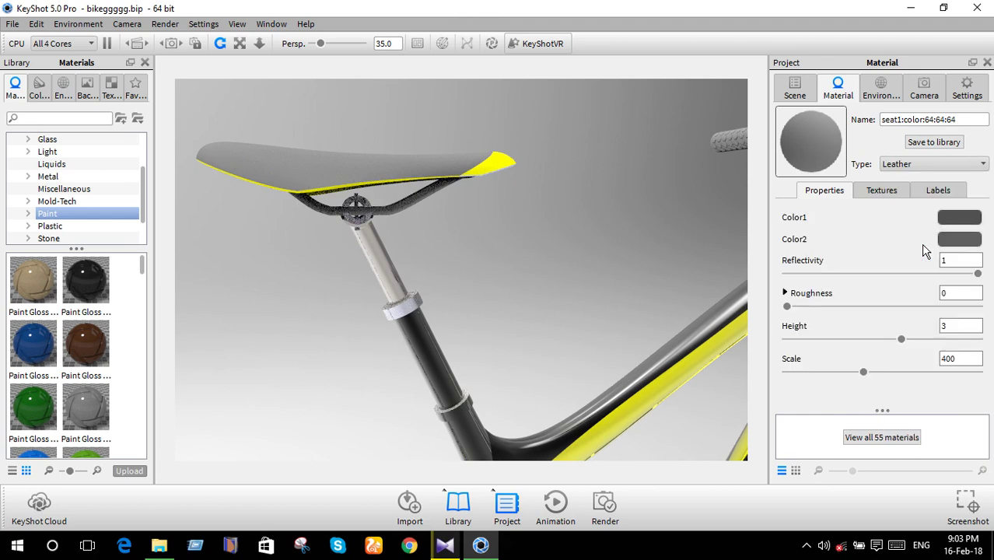
{"action": "left_click", "coordinate": [963, 219]}
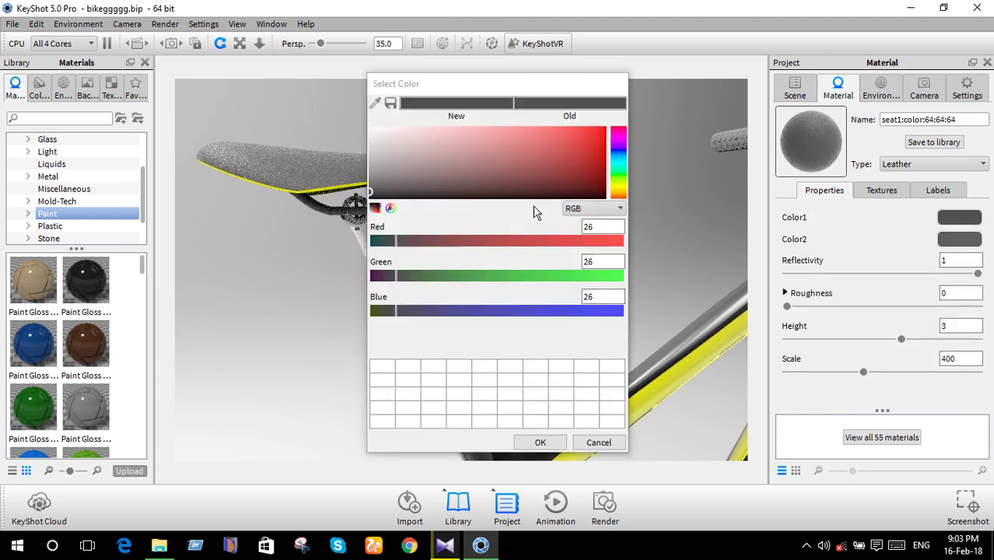
{"action": "left_click_drag", "start_coordinate": [403, 193], "coordinate": [354, 200]}
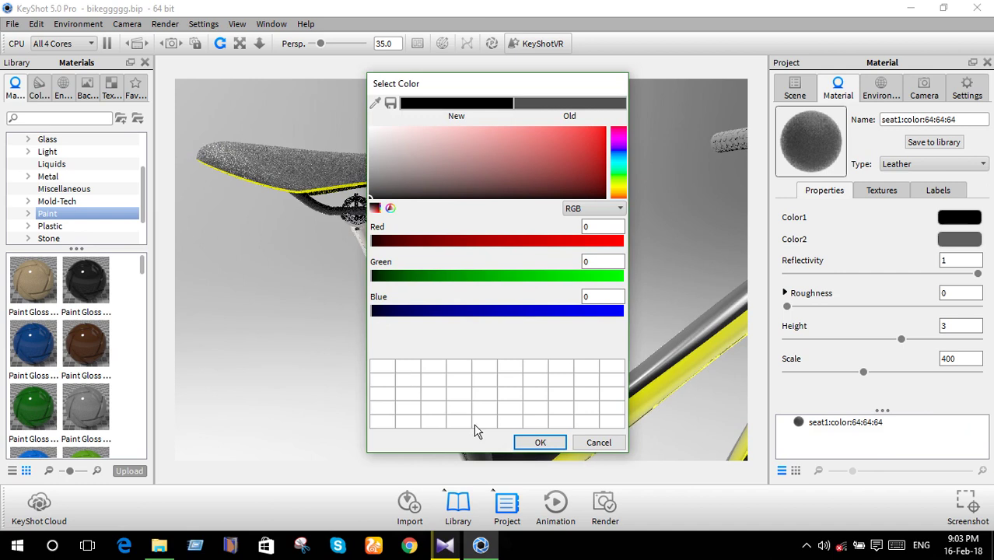
{"action": "left_click", "coordinate": [524, 444]}
{"action": "left_click", "coordinate": [959, 240]}
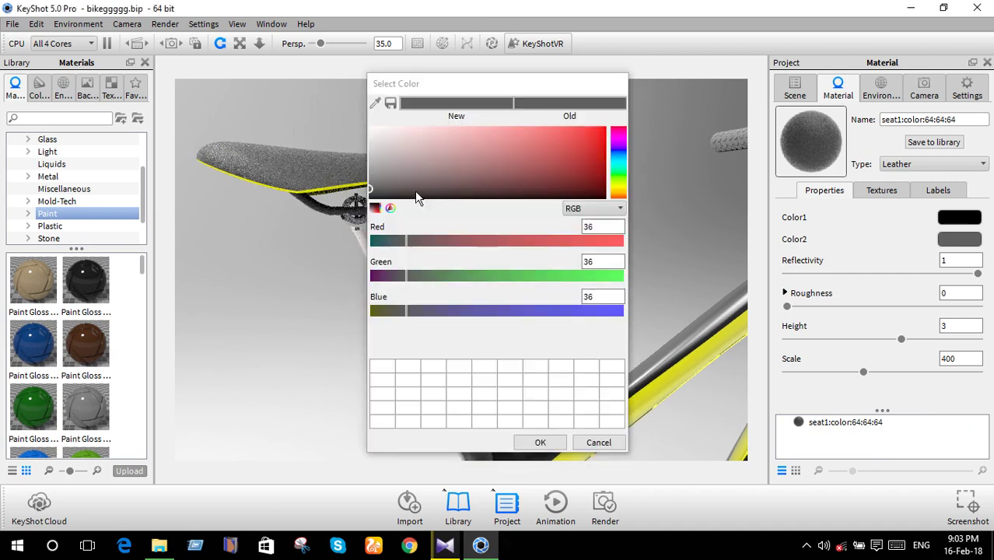
{"action": "left_click_drag", "start_coordinate": [367, 181], "coordinate": [354, 203]}
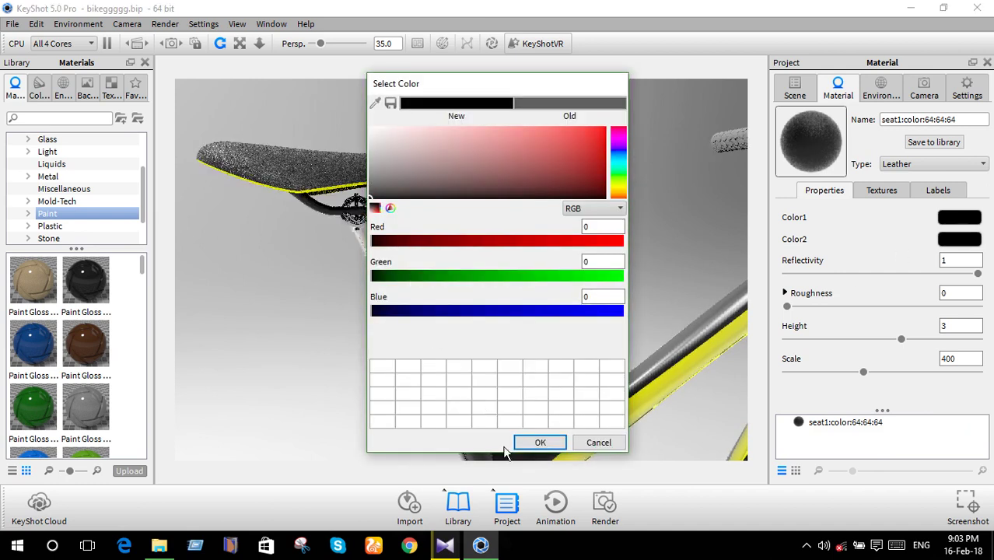
{"action": "left_click", "coordinate": [532, 444]}
- Make the seat's yellow trim a Leather material with both colours bright yellow
{"action": "right_click", "coordinate": [493, 160]}
{"action": "left_click", "coordinate": [526, 166]}
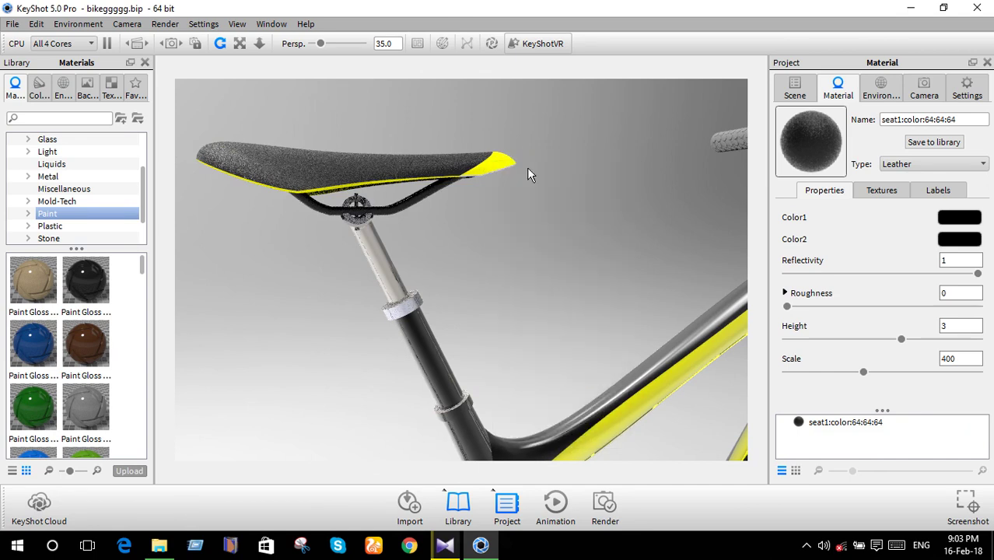
{"action": "left_click", "coordinate": [942, 165]}
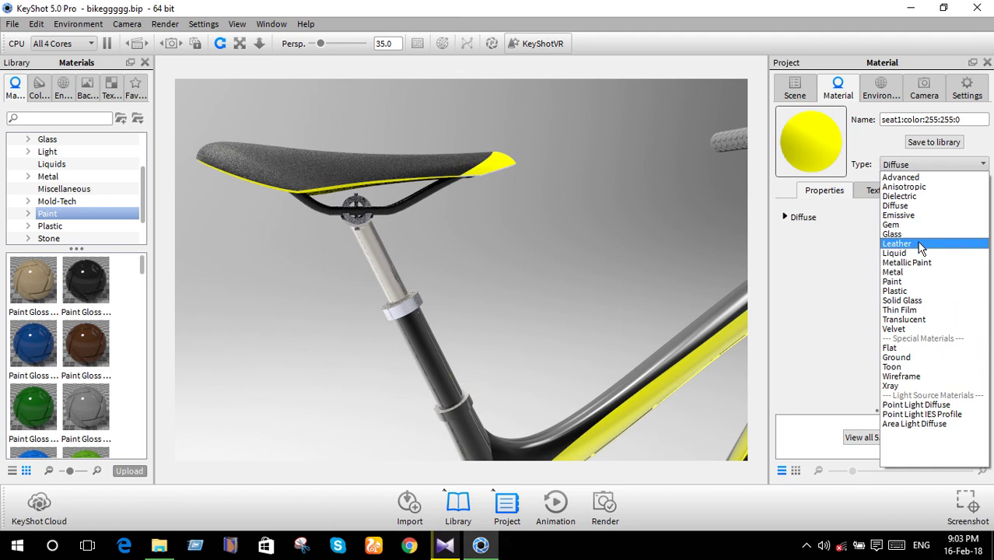
{"action": "left_click", "coordinate": [922, 244]}
{"action": "left_click", "coordinate": [947, 221]}
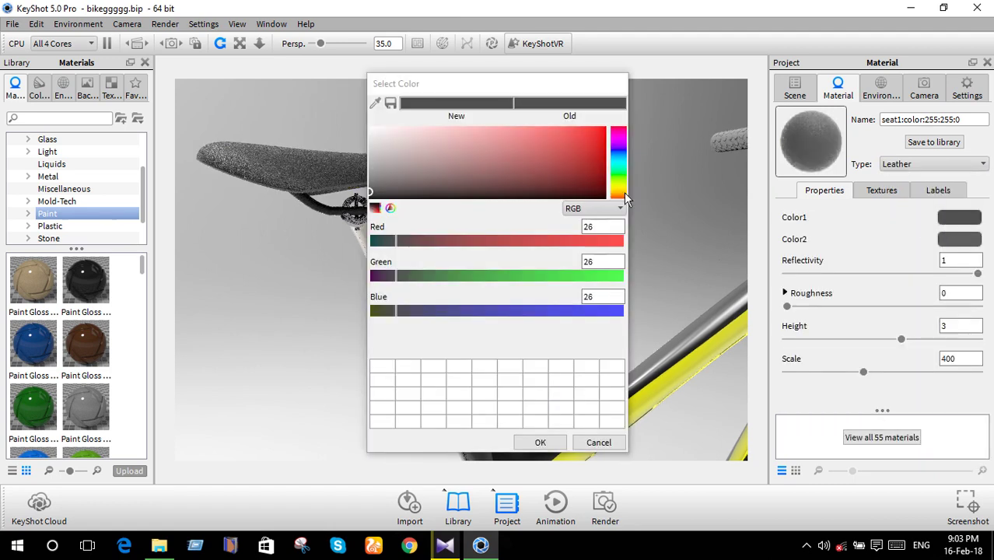
{"action": "left_click", "coordinate": [623, 187]}
{"action": "left_click_drag", "start_coordinate": [602, 166], "coordinate": [606, 127]}
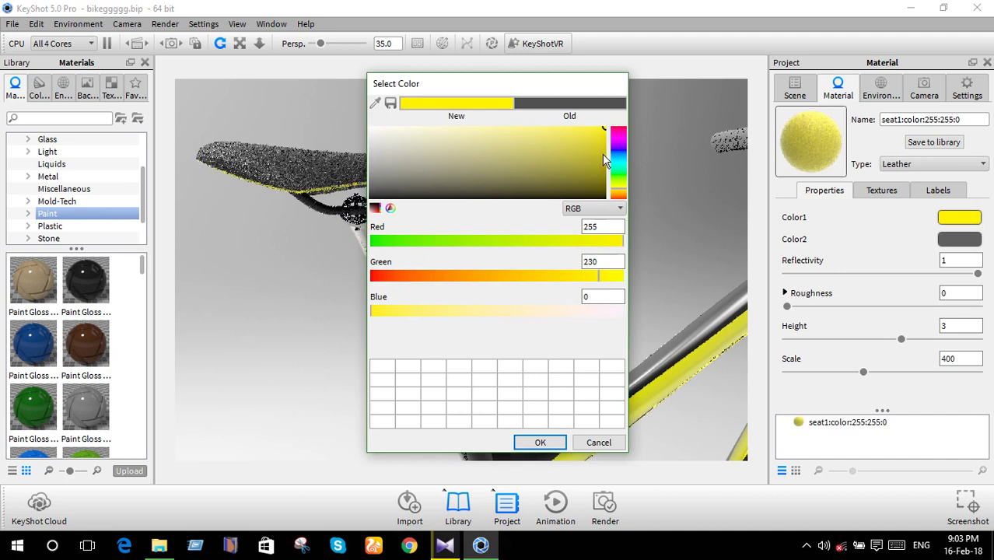
{"action": "left_click", "coordinate": [540, 441]}
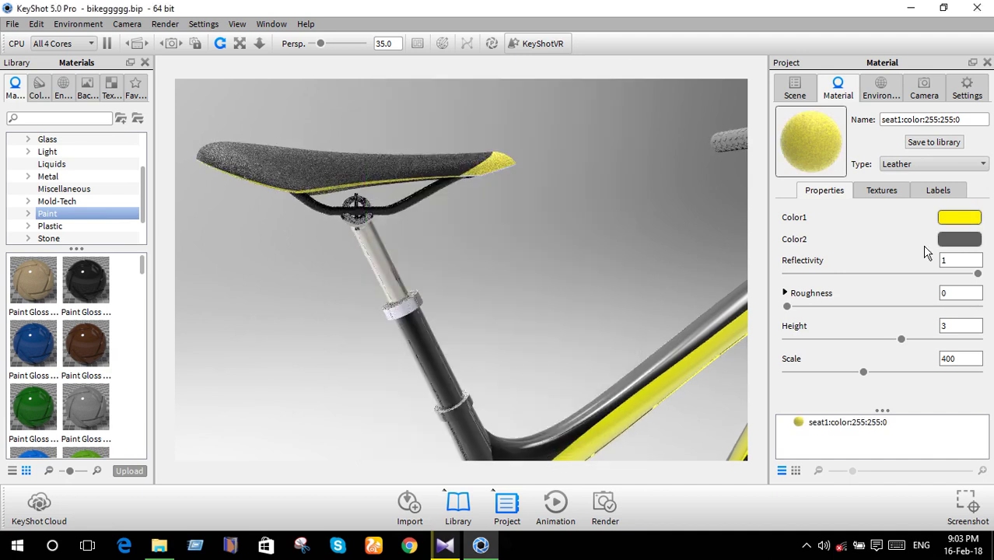
{"action": "left_click", "coordinate": [949, 241]}
{"action": "left_click", "coordinate": [614, 186]}
{"action": "left_click", "coordinate": [603, 127]}
{"action": "left_click", "coordinate": [540, 442]}
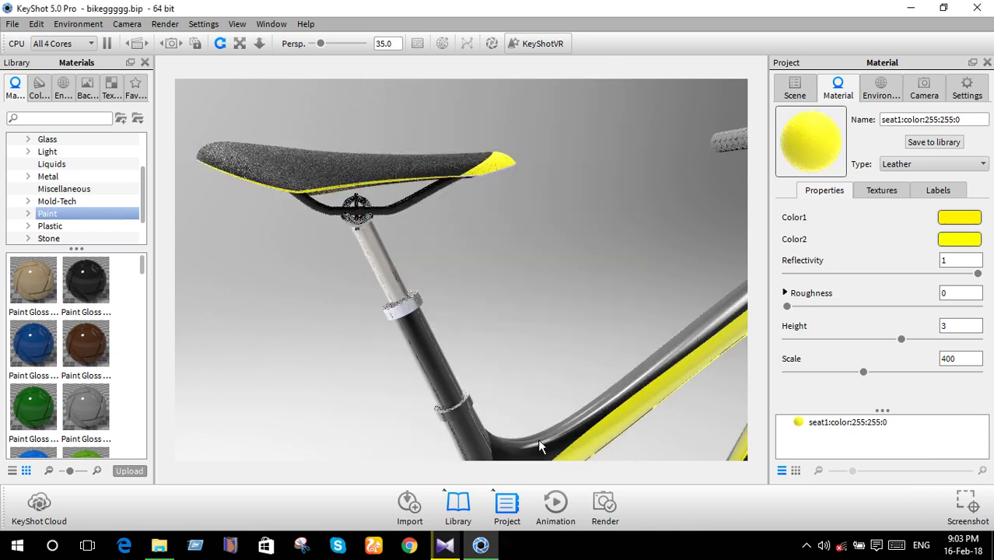
- Unlink the seatpost part's material and make it near-black Metal (15,15,15)
{"action": "right_click", "coordinate": [397, 215]}
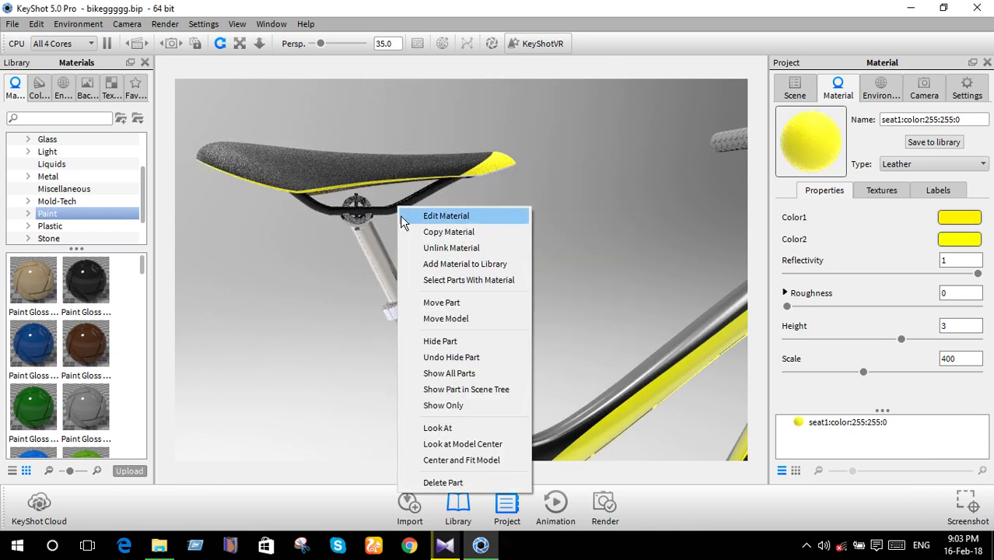
{"action": "left_click", "coordinate": [420, 222]}
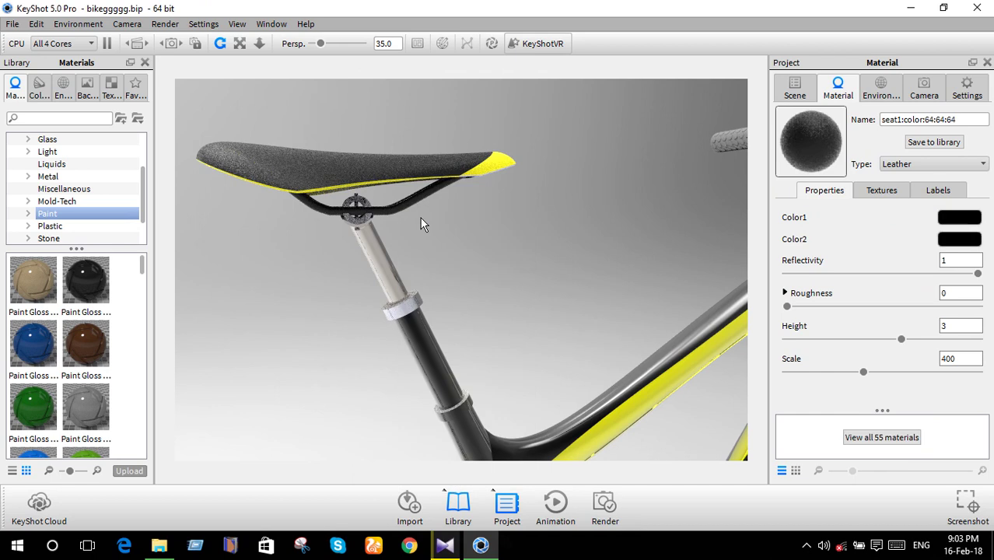
{"action": "right_click", "coordinate": [412, 203]}
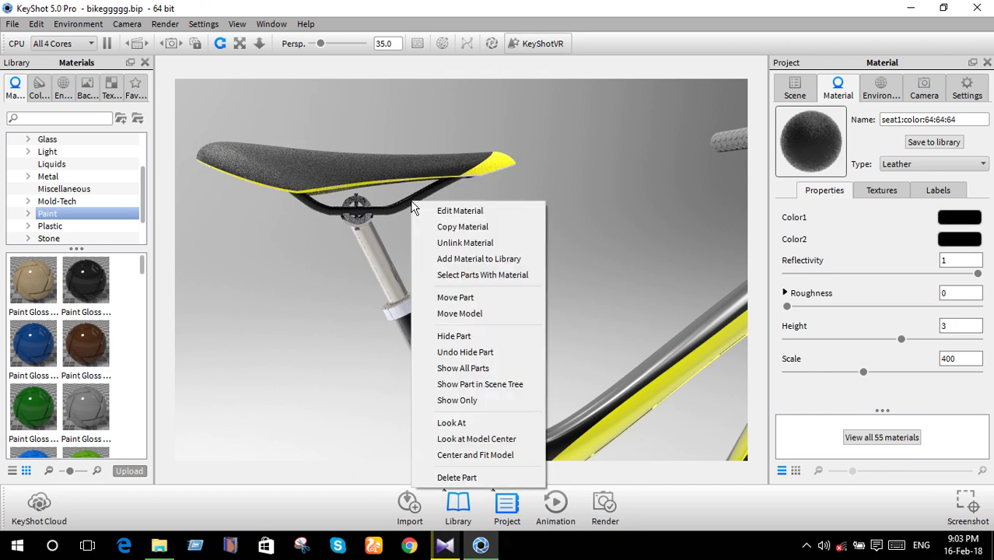
{"action": "left_click", "coordinate": [447, 245]}
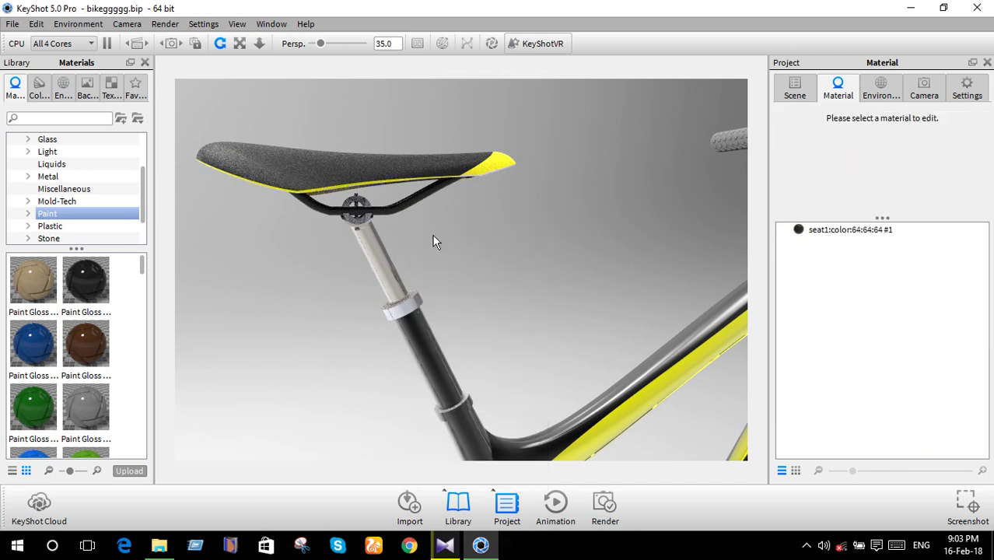
{"action": "right_click", "coordinate": [402, 207]}
{"action": "key", "text": "Escape"}
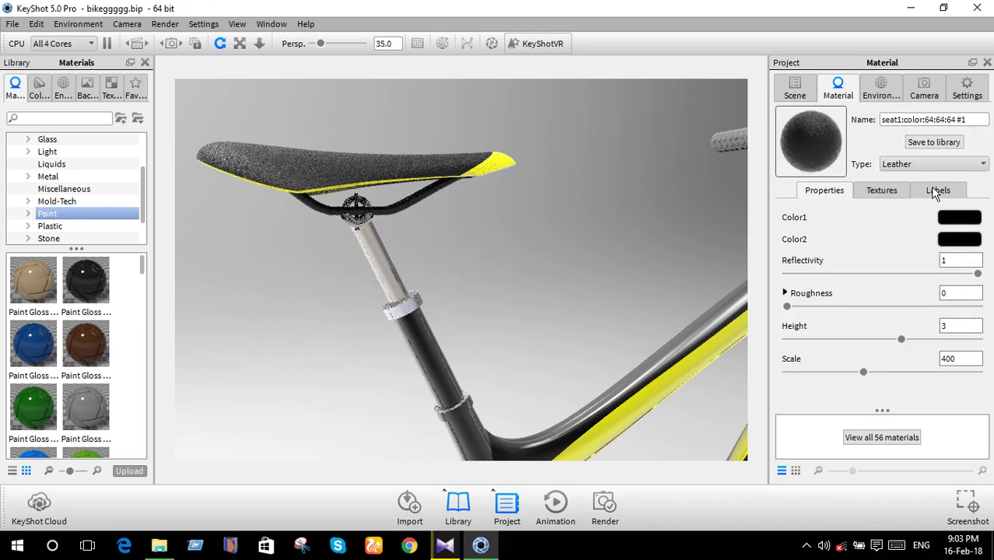
{"action": "left_click", "coordinate": [942, 166]}
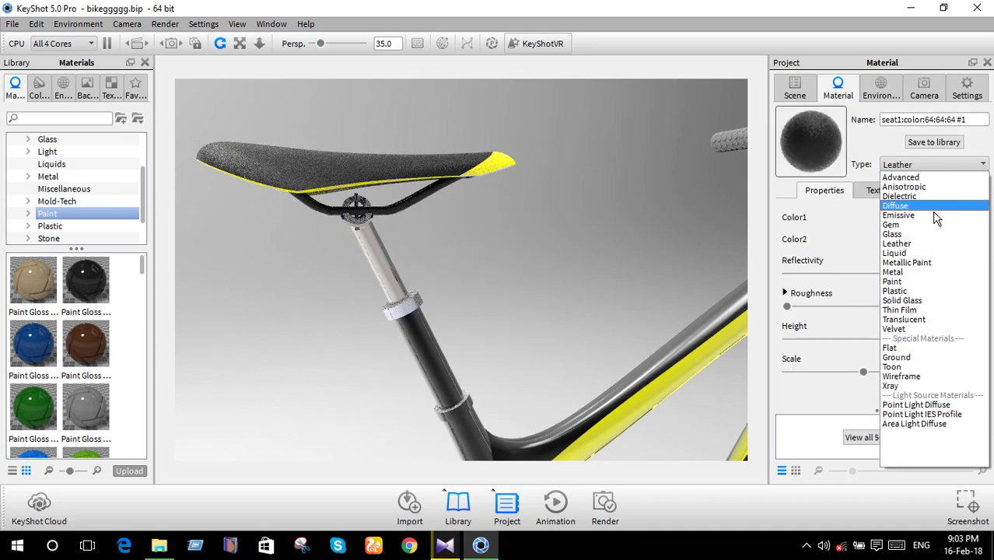
{"action": "left_click", "coordinate": [919, 274]}
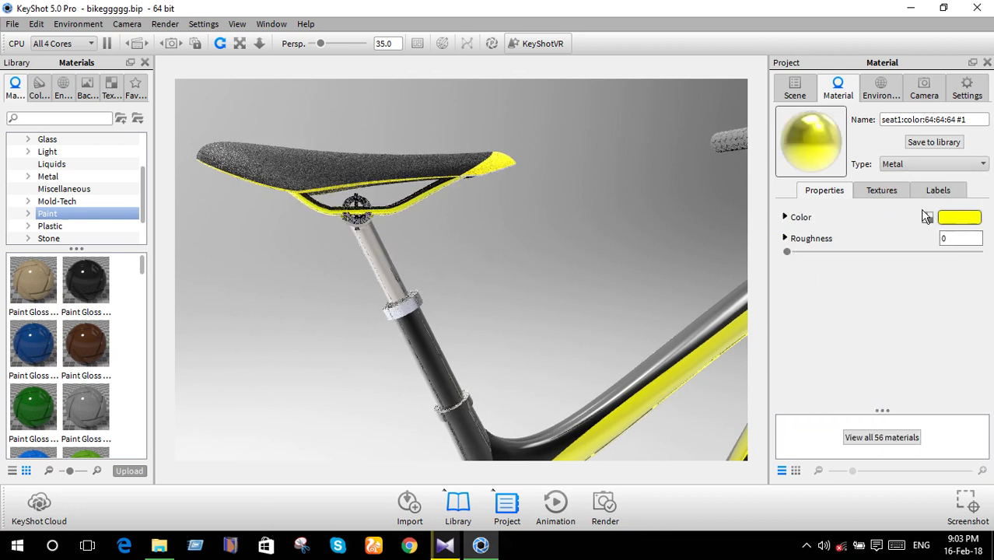
{"action": "left_click", "coordinate": [954, 220]}
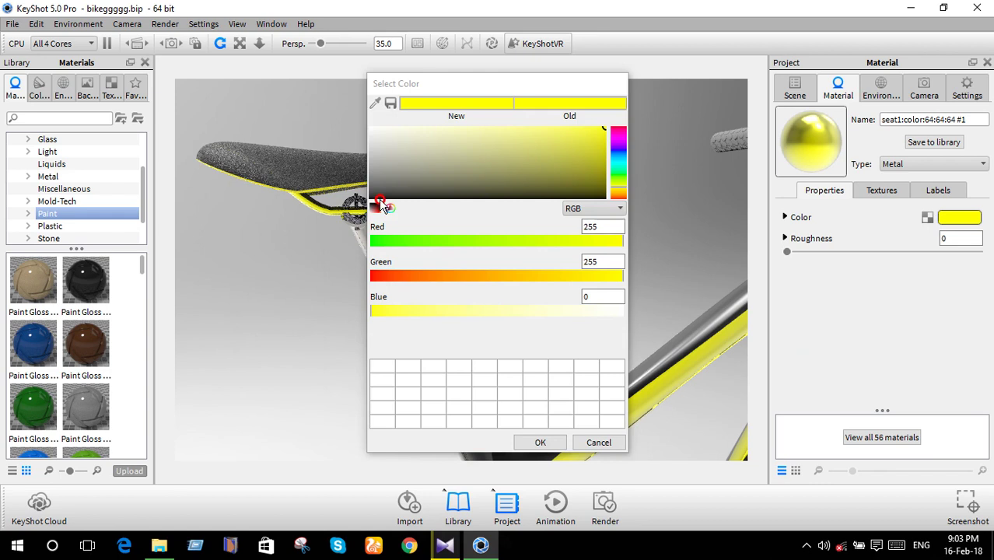
{"action": "left_click", "coordinate": [372, 209]}
{"action": "left_click", "coordinate": [373, 195]}
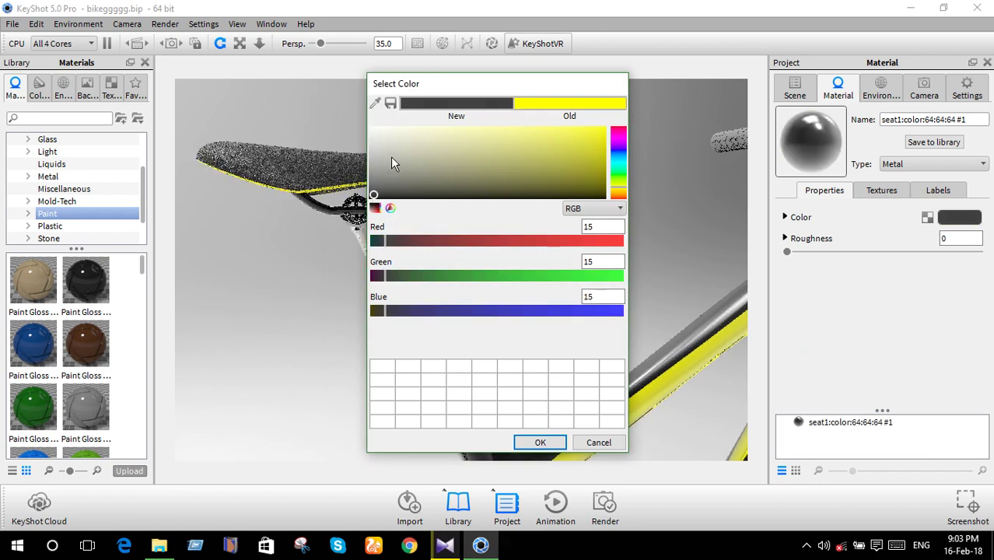
{"action": "left_click", "coordinate": [539, 442]}
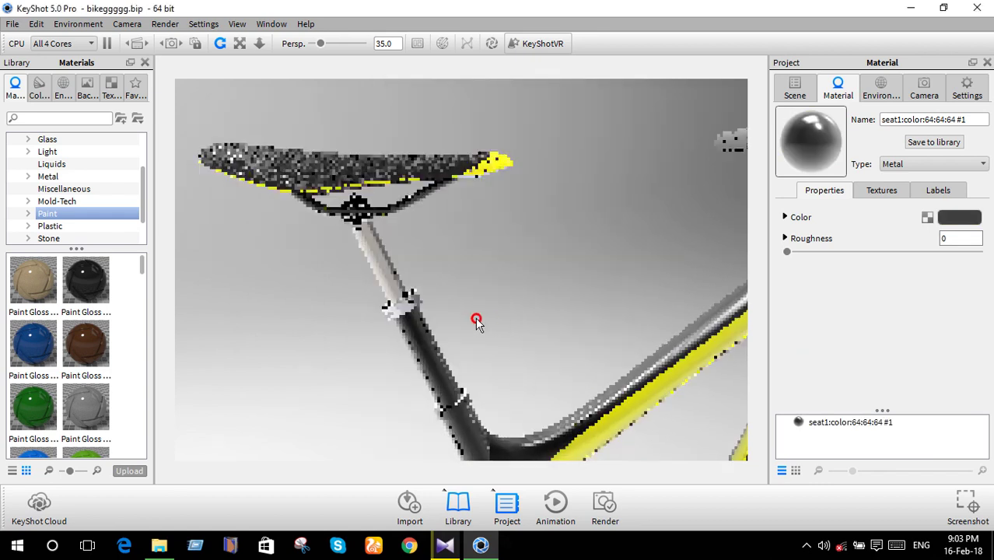
- Zoom in on the seat and bring up its part options
{"action": "scroll", "coordinate": [491, 321], "scroll_direction": "up", "scroll_amount": 3}
{"action": "scroll", "coordinate": [342, 223], "scroll_direction": "up", "scroll_amount": 2}
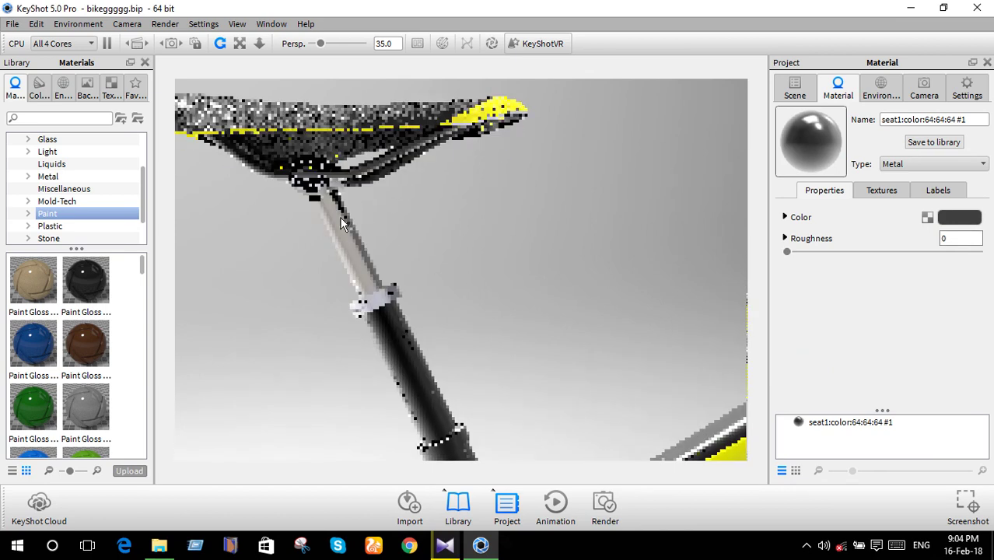
{"action": "scroll", "coordinate": [342, 223], "scroll_direction": "up", "scroll_amount": 1}
{"action": "right_click", "coordinate": [285, 161]}
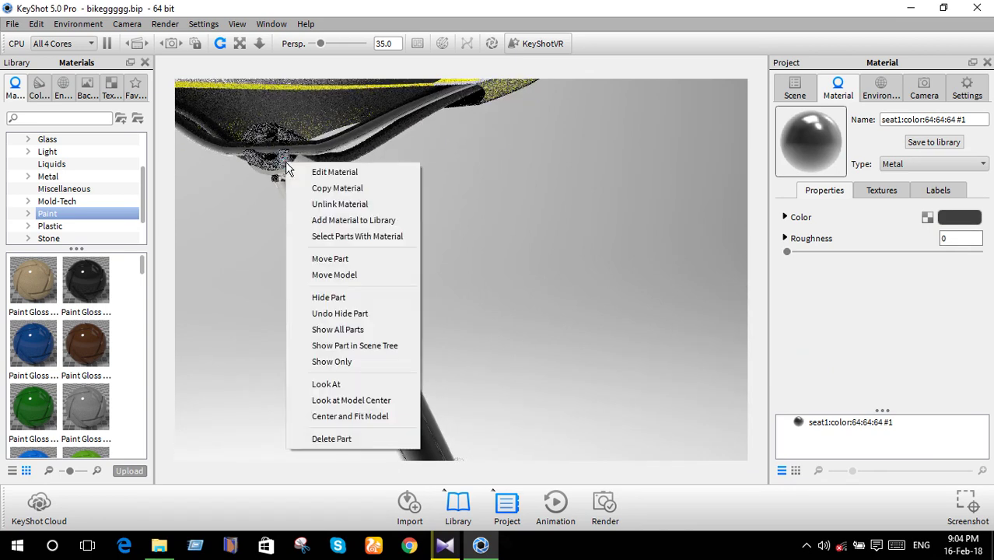
- Switch the seat 3 material type to Metal
{"action": "left_click", "coordinate": [311, 172]}
{"action": "left_click", "coordinate": [926, 165]}
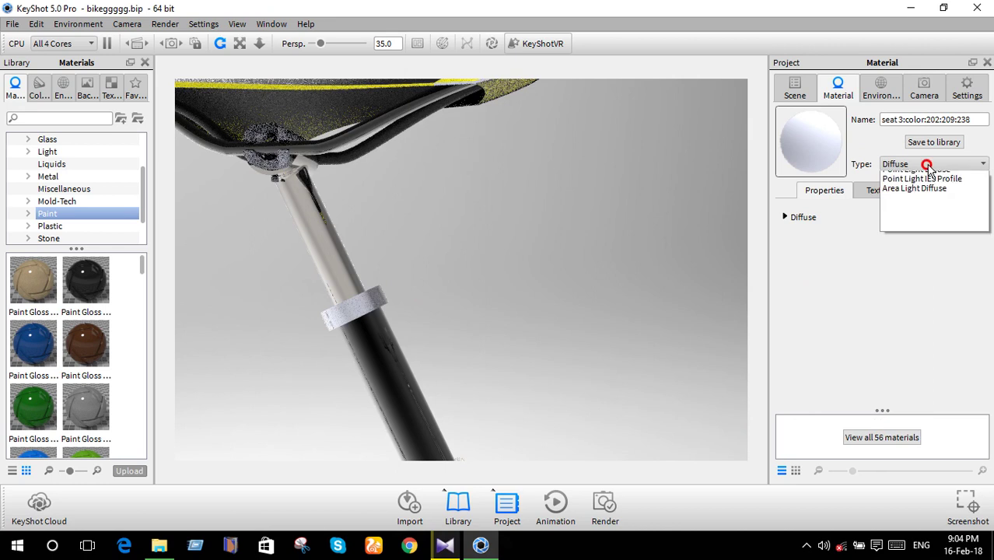
{"action": "key", "text": "Escape"}
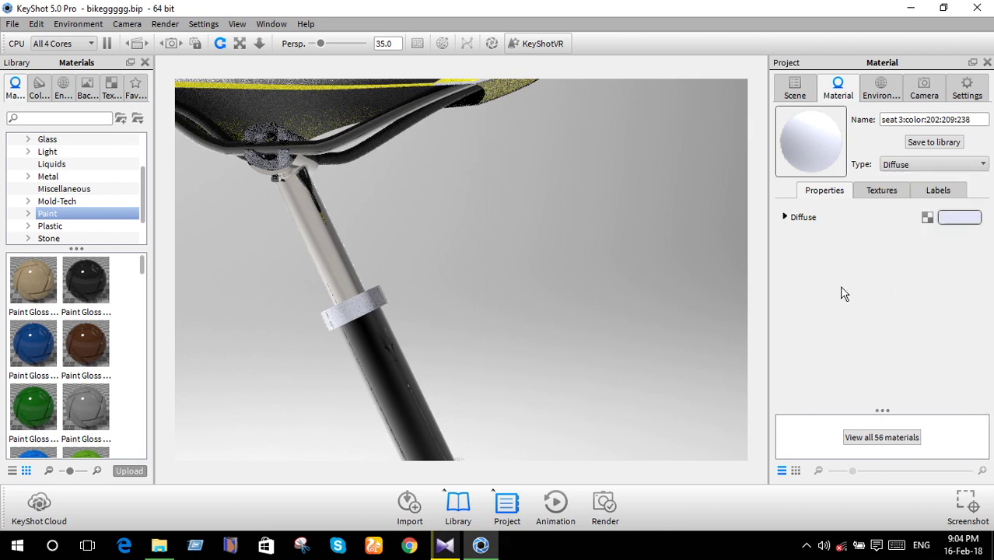
{"action": "scroll", "coordinate": [539, 304], "scroll_direction": "down", "scroll_amount": 3}
{"action": "scroll", "coordinate": [540, 304], "scroll_direction": "down", "scroll_amount": 2}
{"action": "scroll", "coordinate": [538, 301], "scroll_direction": "down", "scroll_amount": 3}
{"action": "scroll", "coordinate": [538, 301], "scroll_direction": "down", "scroll_amount": 2}
{"action": "mouse_move", "coordinate": [538, 301]}
{"action": "left_mouse_down"}
{"action": "mouse_move", "coordinate": [426, 326]}
{"action": "mouse_move", "coordinate": [585, 235]}
{"action": "left_mouse_up"}
{"action": "scroll", "coordinate": [585, 234], "scroll_direction": "up", "scroll_amount": 3}
{"action": "scroll", "coordinate": [414, 284], "scroll_direction": "up", "scroll_amount": 3}
{"action": "mouse_move", "coordinate": [414, 285]}
{"action": "left_mouse_down"}
{"action": "mouse_move", "coordinate": [448, 268]}
{"action": "mouse_move", "coordinate": [529, 271]}
{"action": "left_mouse_up"}
- Make the first handlebar material (68,68,68) pure black Metal
{"action": "right_click", "coordinate": [529, 271]}
{"action": "left_click", "coordinate": [568, 9]}
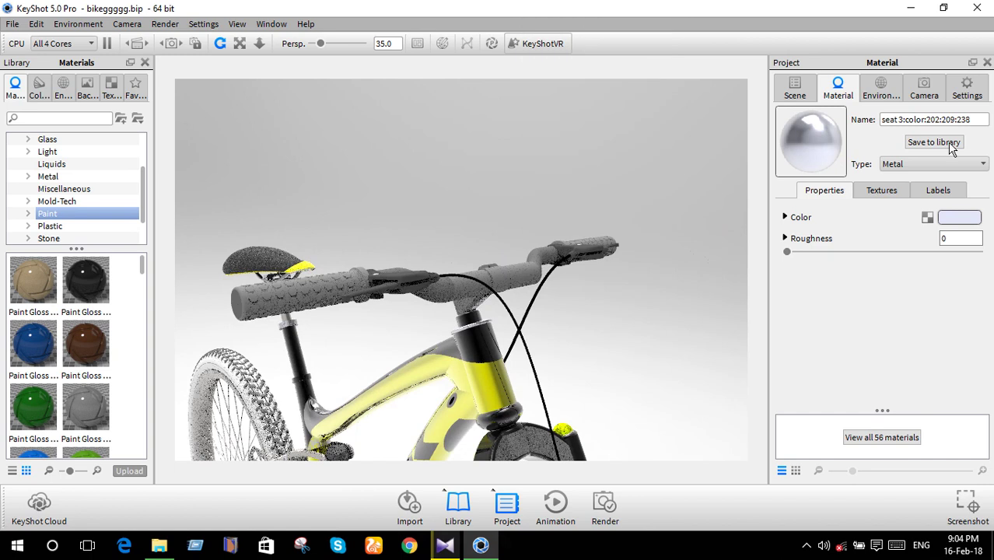
{"action": "left_click", "coordinate": [961, 164]}
{"action": "left_click", "coordinate": [920, 280]}
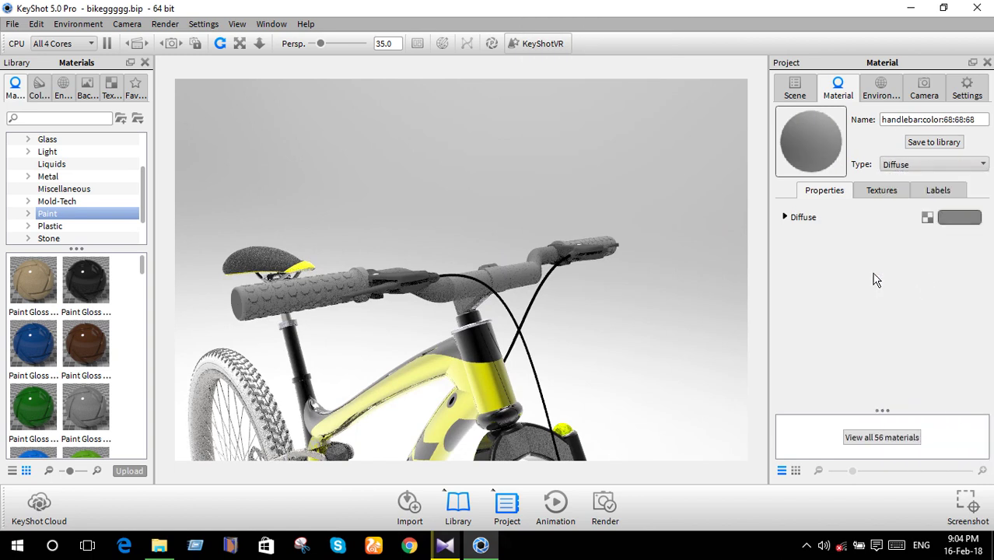
{"action": "left_click", "coordinate": [956, 218]}
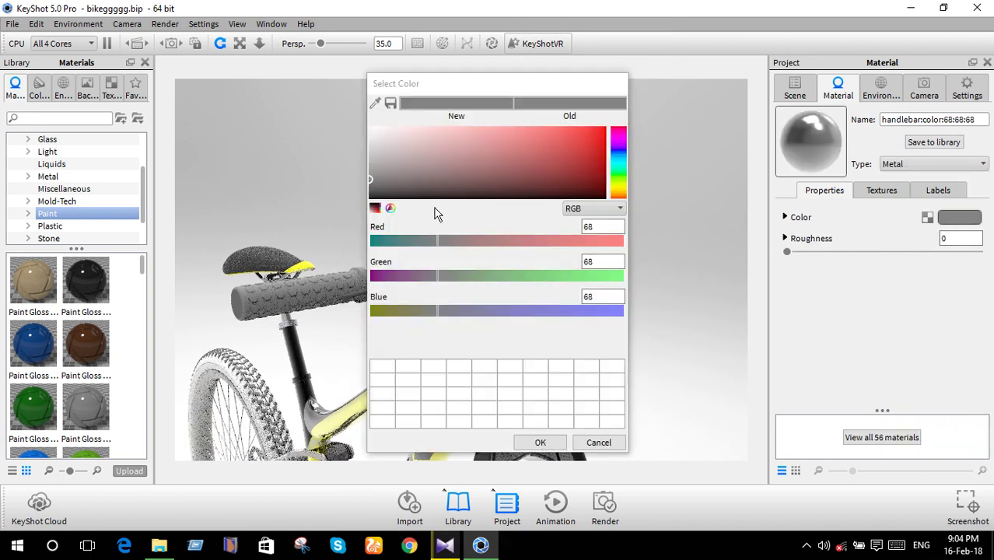
{"action": "mouse_move", "coordinate": [379, 197]}
{"action": "left_mouse_down"}
{"action": "mouse_move", "coordinate": [359, 319]}
{"action": "mouse_move", "coordinate": [531, 265]}
{"action": "mouse_move", "coordinate": [566, 240]}
{"action": "left_mouse_up"}
{"action": "left_click", "coordinate": [522, 443]}
- Make the second handlebar material (51,51,51) pure black Metal as well
{"action": "right_click", "coordinate": [566, 239]}
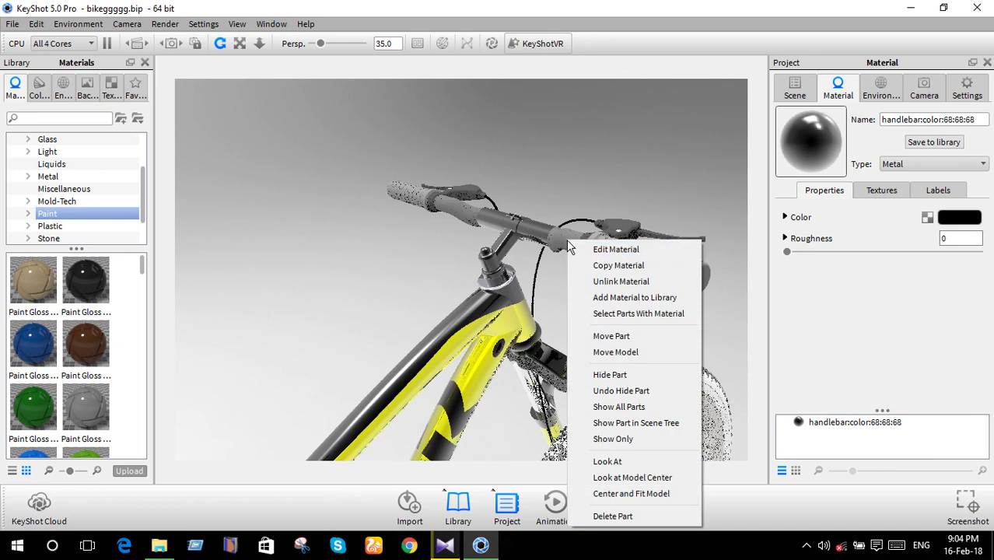
{"action": "left_click", "coordinate": [581, 244]}
{"action": "left_click", "coordinate": [933, 164]}
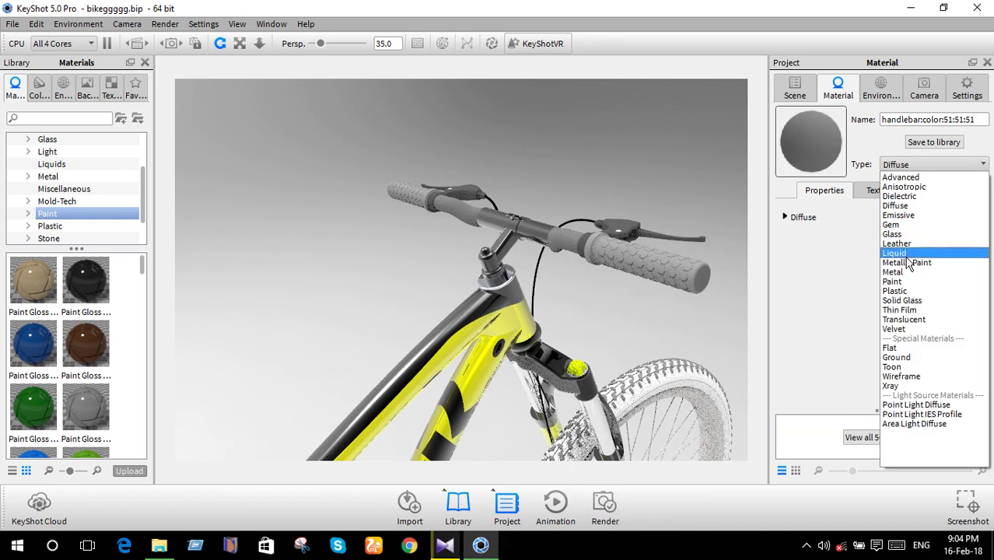
{"action": "left_click", "coordinate": [925, 250]}
{"action": "left_click", "coordinate": [948, 218]}
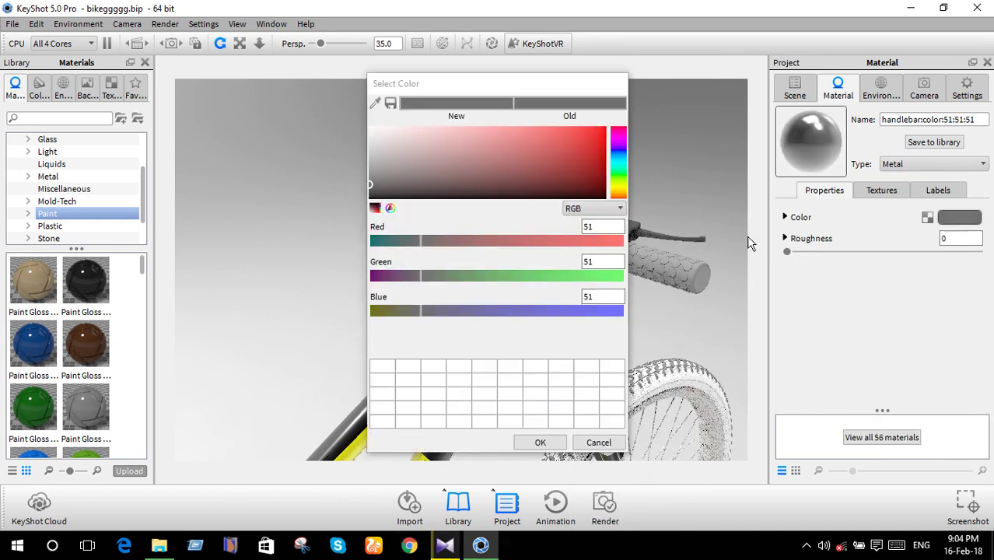
{"action": "left_click_drag", "start_coordinate": [385, 194], "coordinate": [337, 213]}
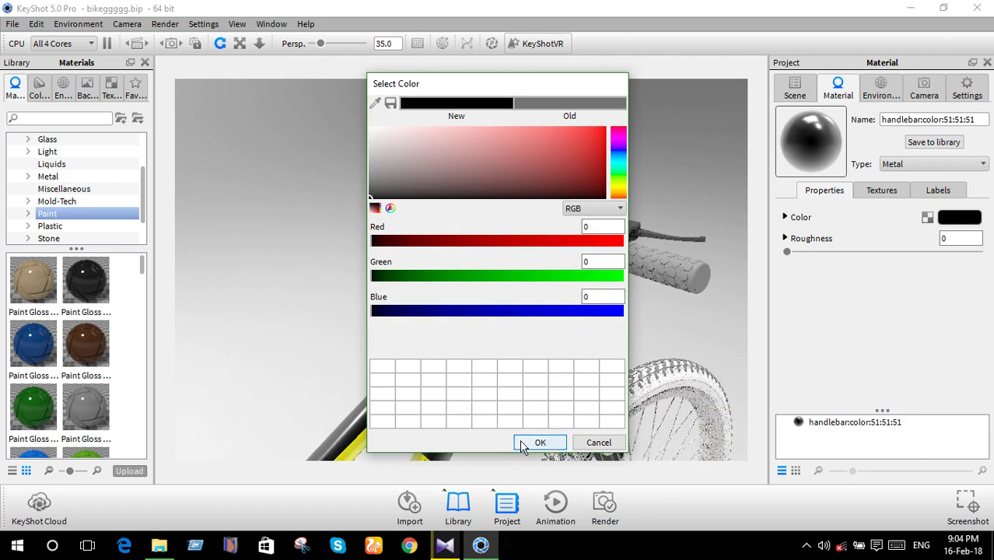
{"action": "left_click", "coordinate": [539, 442]}
{"action": "scroll", "coordinate": [505, 298], "scroll_direction": "up", "scroll_amount": 2}
{"action": "scroll", "coordinate": [509, 304], "scroll_direction": "up", "scroll_amount": 2}
{"action": "scroll", "coordinate": [513, 307], "scroll_direction": "up", "scroll_amount": 2}
{"action": "scroll", "coordinate": [516, 311], "scroll_direction": "up", "scroll_amount": 2}
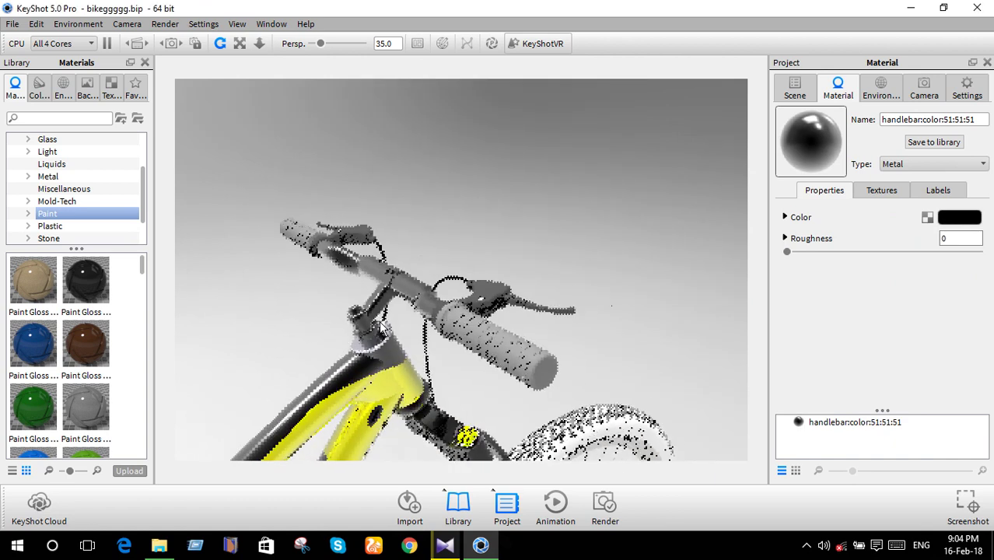
{"action": "right_click", "coordinate": [516, 311]}
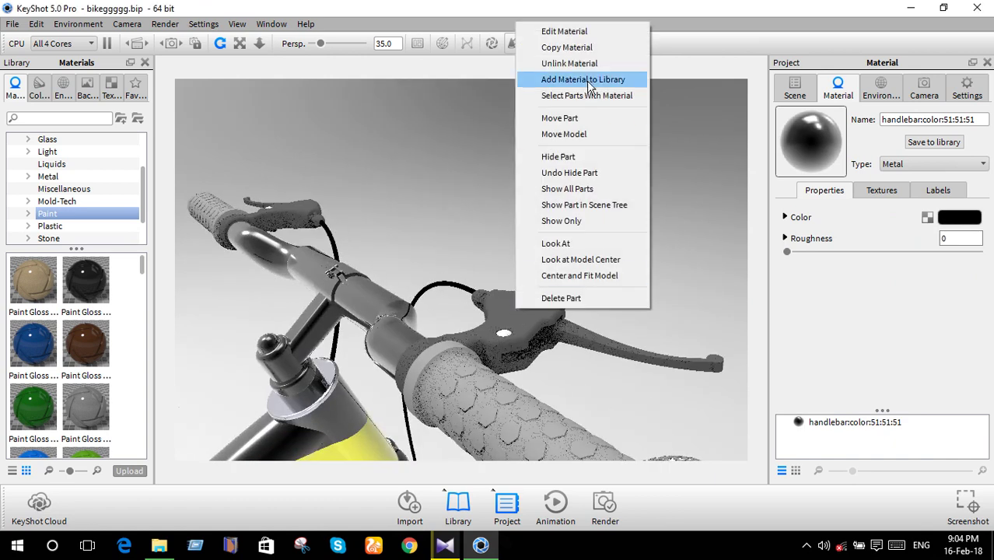
- Make lever 1 black Plastic with a dark grey (39) specular colour
{"action": "left_click", "coordinate": [586, 31]}
{"action": "left_click", "coordinate": [963, 167]}
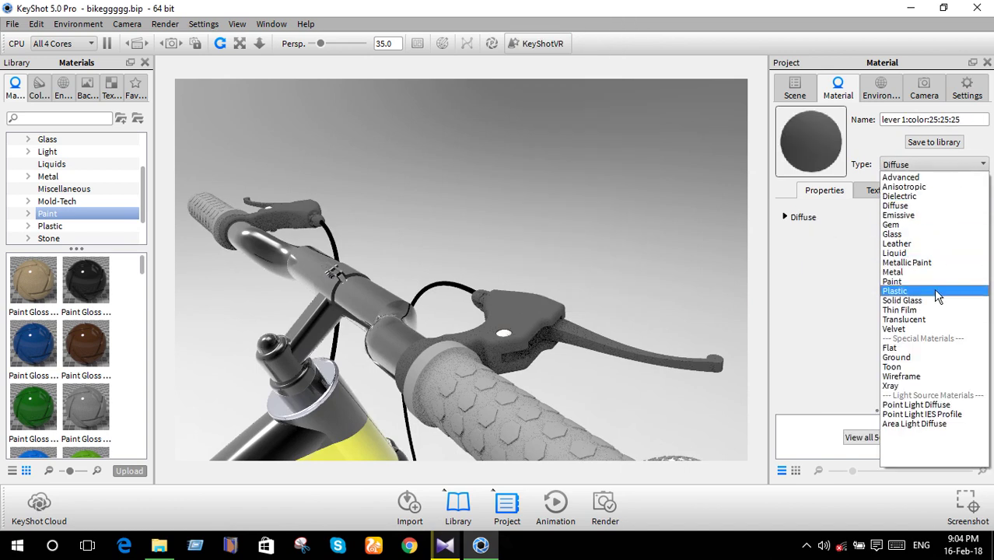
{"action": "key", "text": "Escape"}
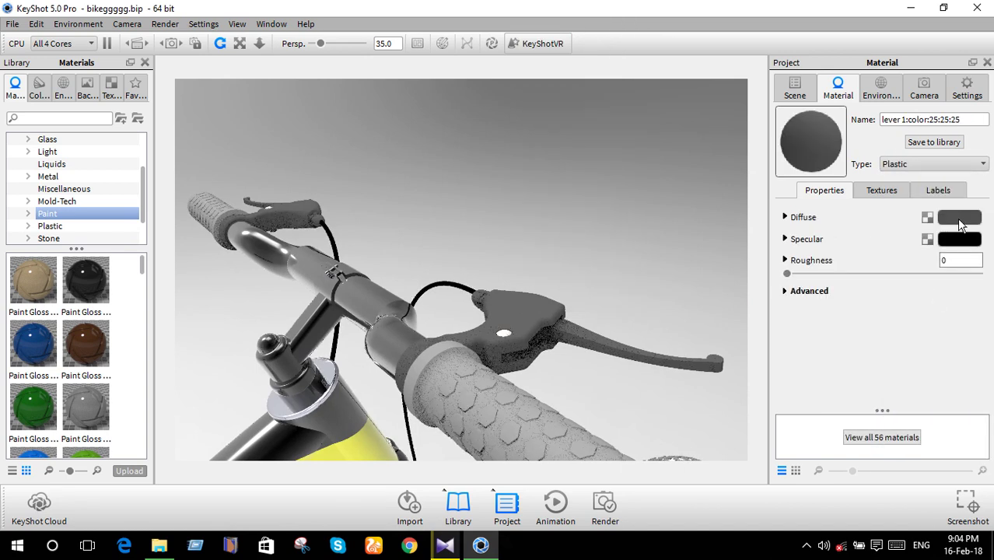
{"action": "left_click", "coordinate": [959, 220]}
{"action": "left_click_drag", "start_coordinate": [372, 201], "coordinate": [344, 221]}
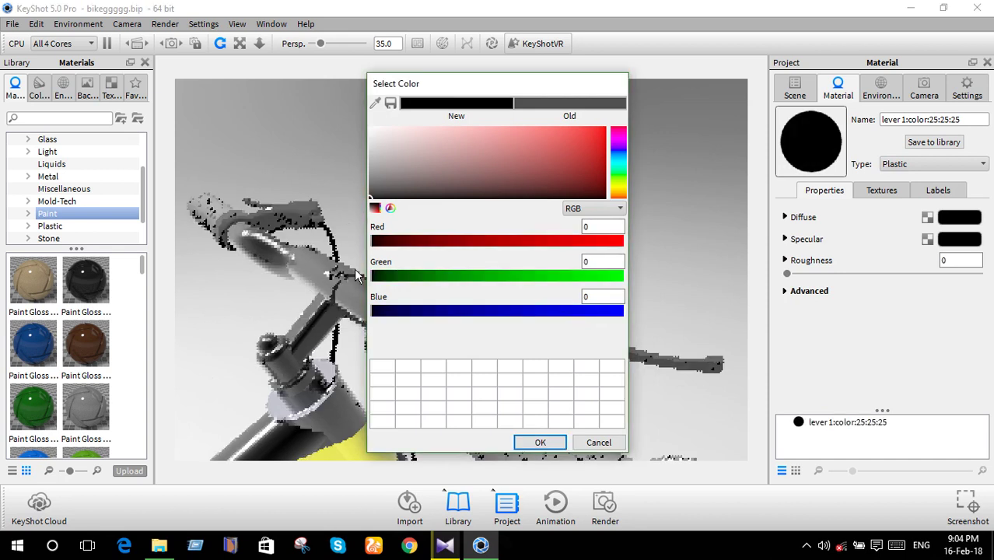
{"action": "left_click", "coordinate": [535, 442]}
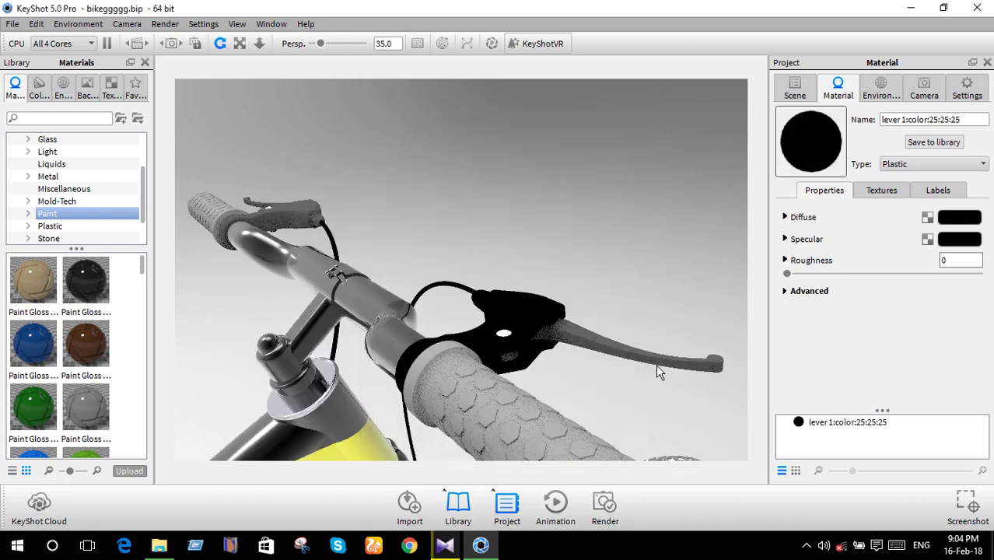
{"action": "left_click", "coordinate": [953, 237]}
{"action": "left_click", "coordinate": [370, 192]}
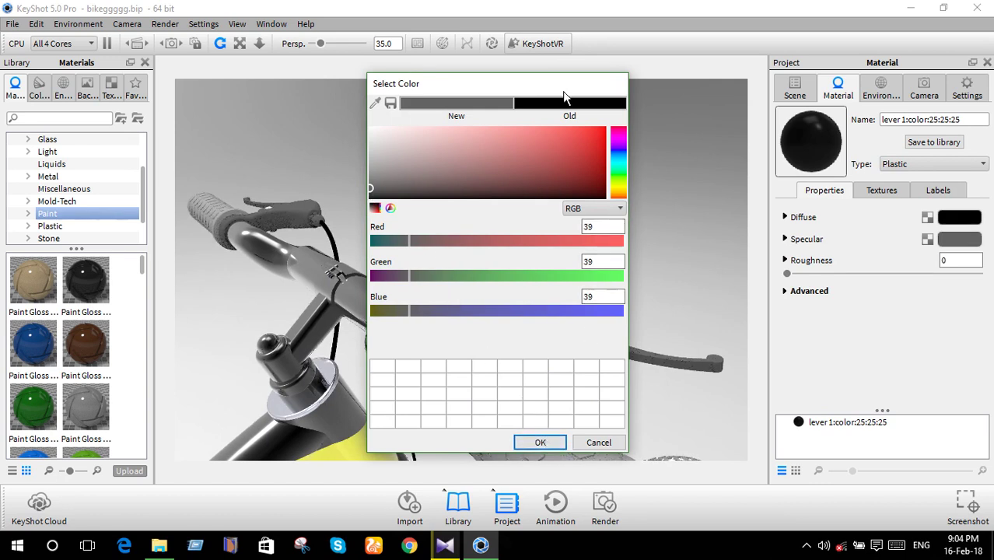
{"action": "left_click_drag", "start_coordinate": [565, 94], "coordinate": [797, 125]}
{"action": "scroll", "coordinate": [524, 355], "scroll_direction": "up", "scroll_amount": 5}
{"action": "scroll", "coordinate": [366, 251], "scroll_direction": "up", "scroll_amount": 3}
{"action": "mouse_move", "coordinate": [367, 252]}
{"action": "left_mouse_down"}
{"action": "mouse_move", "coordinate": [401, 260]}
{"action": "mouse_move", "coordinate": [410, 295]}
{"action": "mouse_move", "coordinate": [435, 322]}
{"action": "mouse_move", "coordinate": [506, 369]}
{"action": "left_mouse_up"}
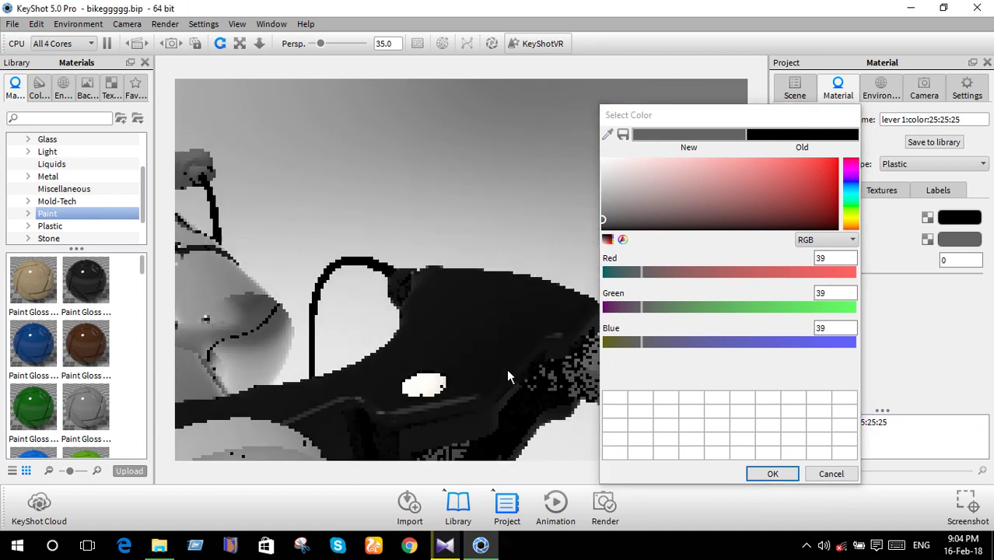
{"action": "left_click", "coordinate": [758, 475]}
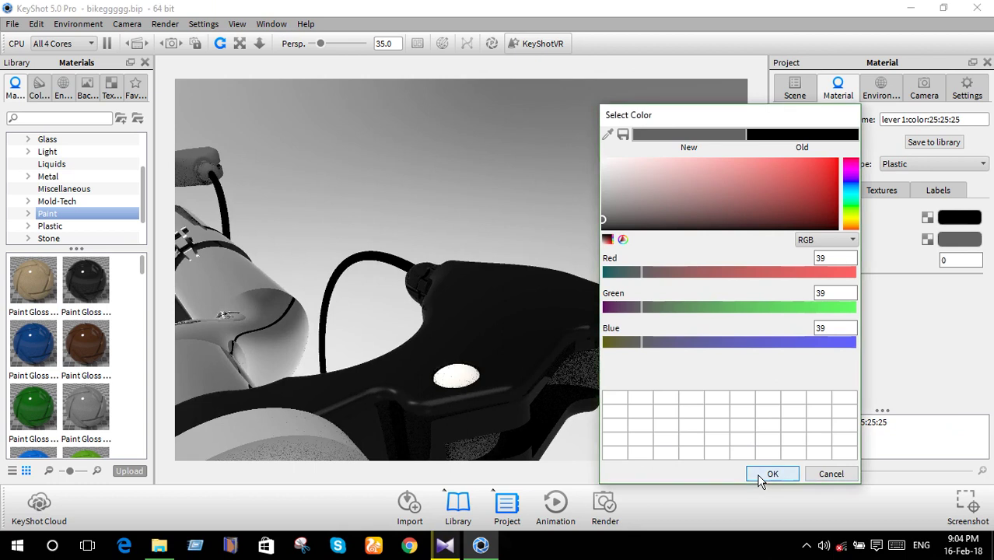
{"action": "left_click_drag", "start_coordinate": [426, 304], "coordinate": [599, 334]}
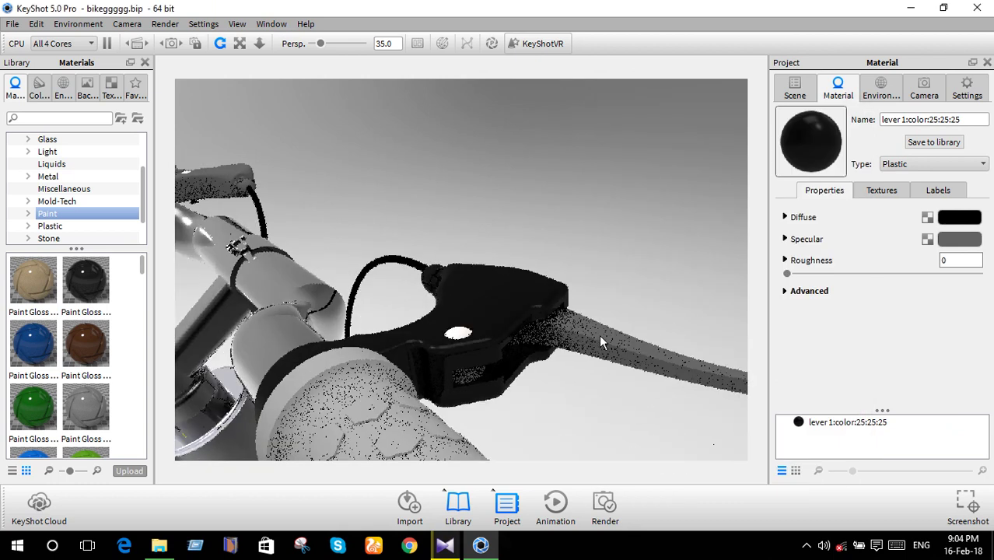
- Make lever 2 black Plastic with a grey (46,46,46) specular colour
{"action": "right_click", "coordinate": [599, 335]}
{"action": "left_click", "coordinate": [685, 70]}
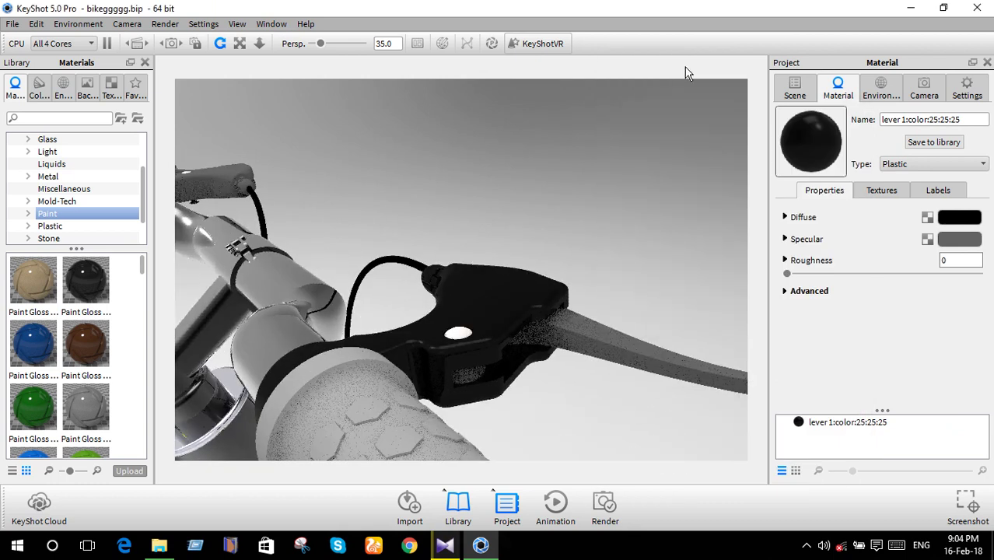
{"action": "left_click", "coordinate": [933, 164]}
{"action": "left_click", "coordinate": [922, 292]}
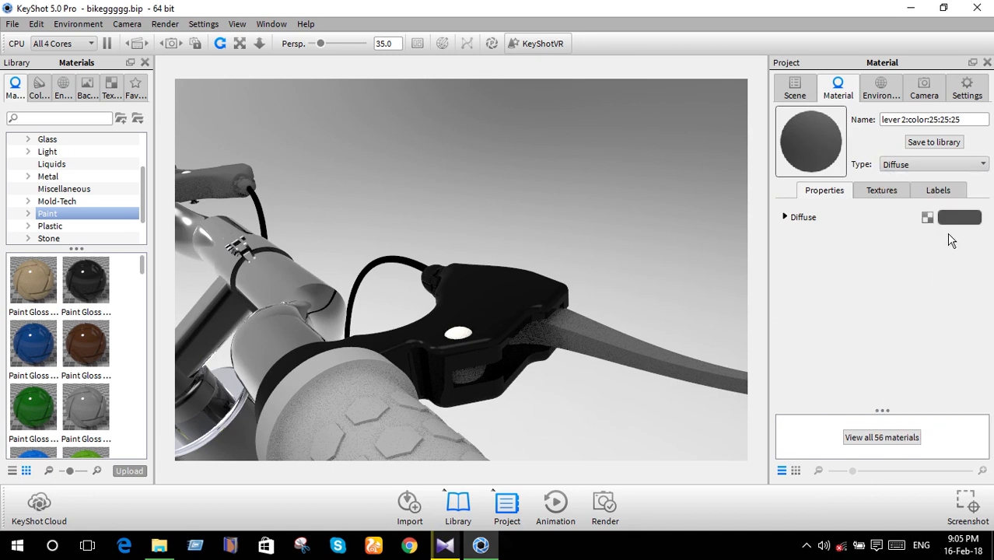
{"action": "left_click", "coordinate": [953, 217]}
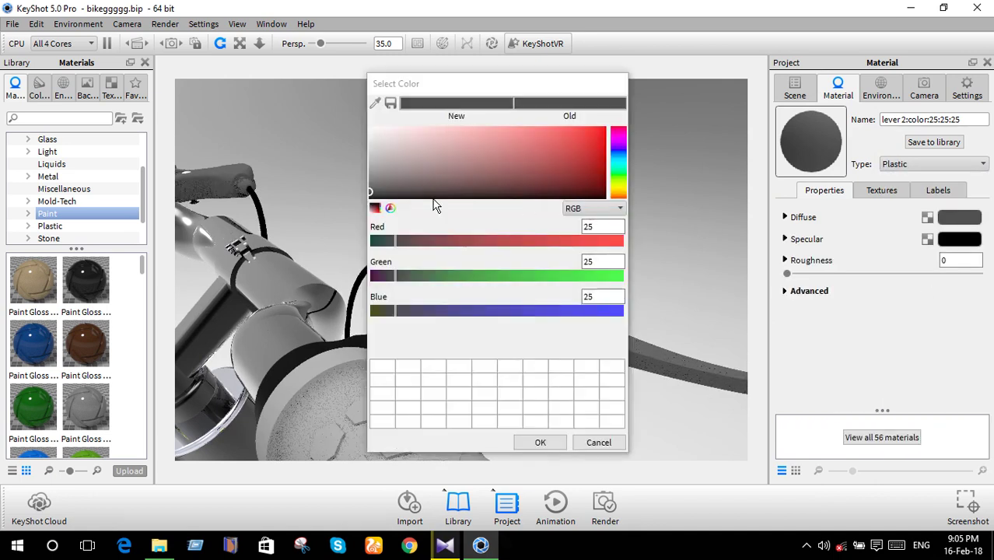
{"action": "left_click", "coordinate": [369, 200]}
{"action": "left_click", "coordinate": [539, 442]}
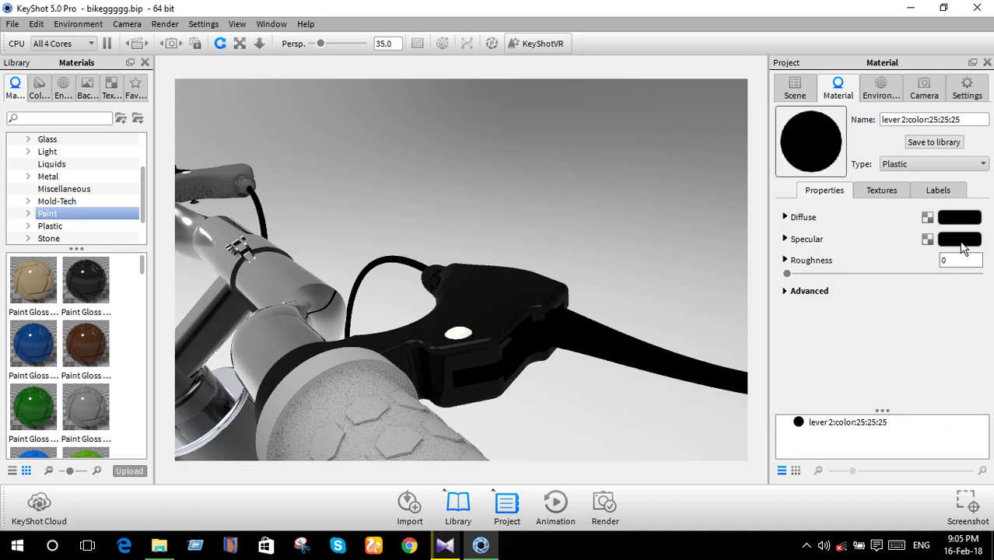
{"action": "left_click", "coordinate": [961, 243]}
{"action": "left_click", "coordinate": [370, 186]}
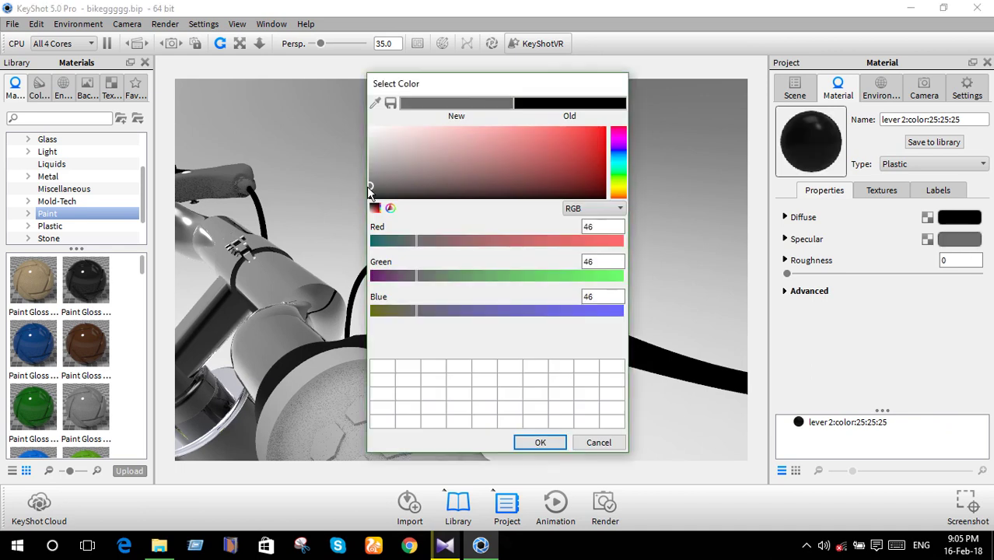
{"action": "left_click_drag", "start_coordinate": [472, 86], "coordinate": [836, 152]}
{"action": "left_click_drag", "start_coordinate": [643, 295], "coordinate": [442, 341]}
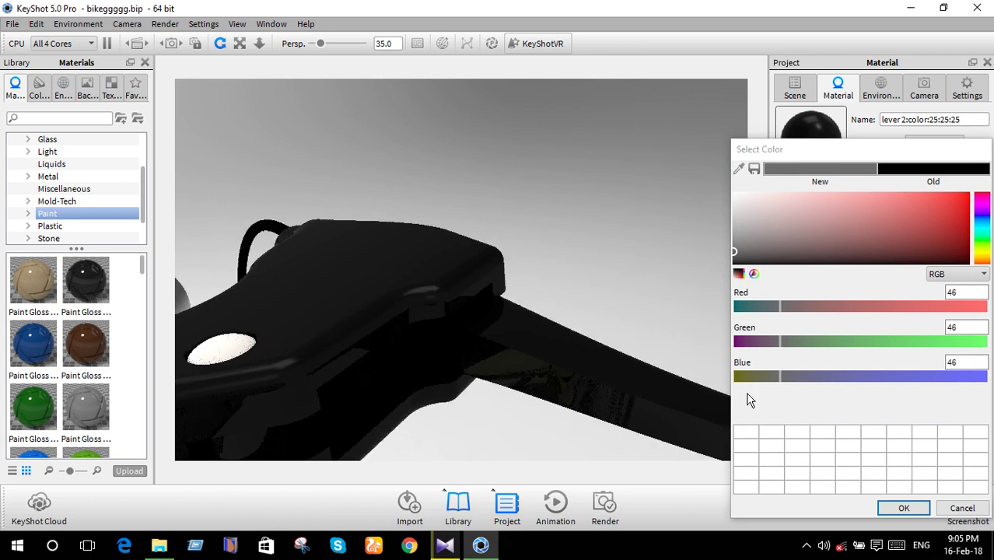
{"action": "left_click", "coordinate": [884, 507]}
- Orbit and zoom to a front-on view of the handlebar
{"action": "scroll", "coordinate": [489, 361], "scroll_direction": "down", "scroll_amount": 5}
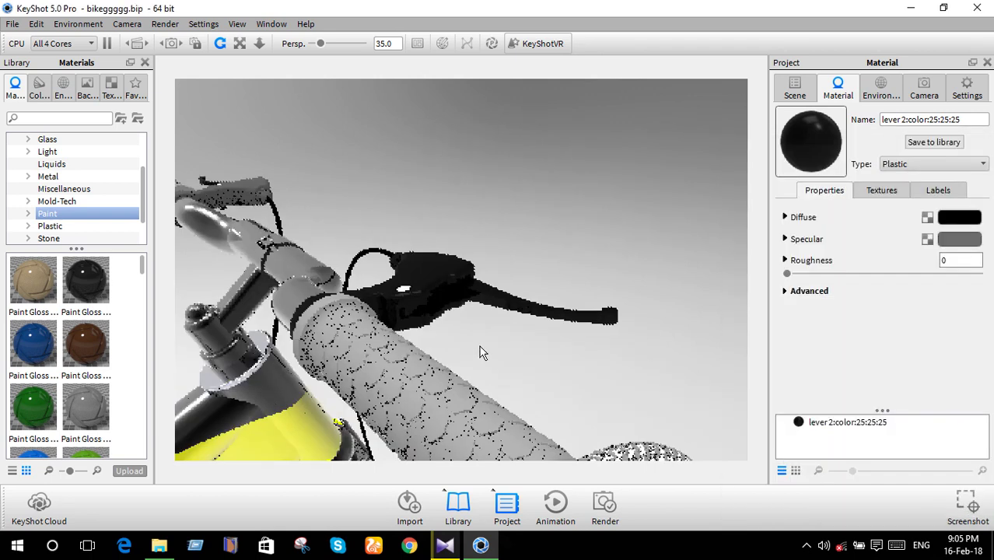
{"action": "left_click_drag", "start_coordinate": [311, 300], "coordinate": [373, 333]}
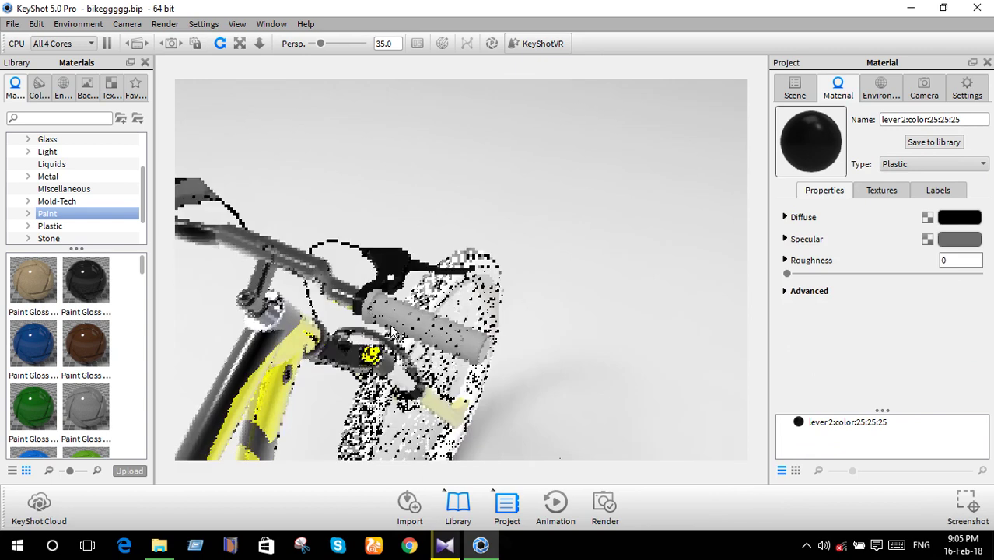
{"action": "scroll", "coordinate": [461, 330], "scroll_direction": "down", "scroll_amount": 5}
{"action": "mouse_move", "coordinate": [460, 330]}
{"action": "left_mouse_down"}
{"action": "mouse_move", "coordinate": [181, 310]}
{"action": "mouse_move", "coordinate": [608, 310]}
{"action": "mouse_move", "coordinate": [434, 311]}
{"action": "mouse_move", "coordinate": [400, 259]}
{"action": "left_mouse_up"}
{"action": "scroll", "coordinate": [270, 257], "scroll_direction": "up", "scroll_amount": 3}
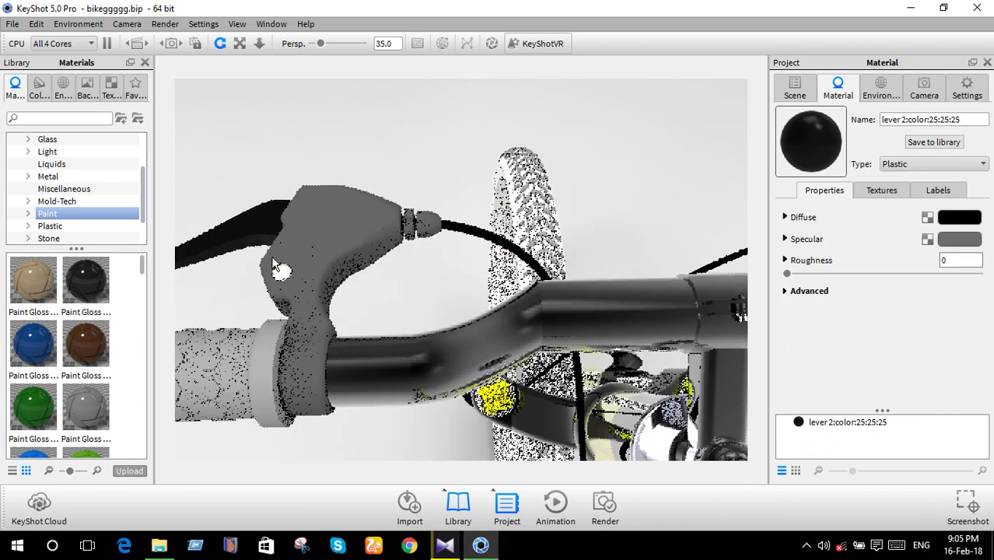
- Set the left brake lever material type to Plastic after briefly trying Paint
{"action": "right_click", "coordinate": [311, 246]}
{"action": "left_click", "coordinate": [340, 253]}
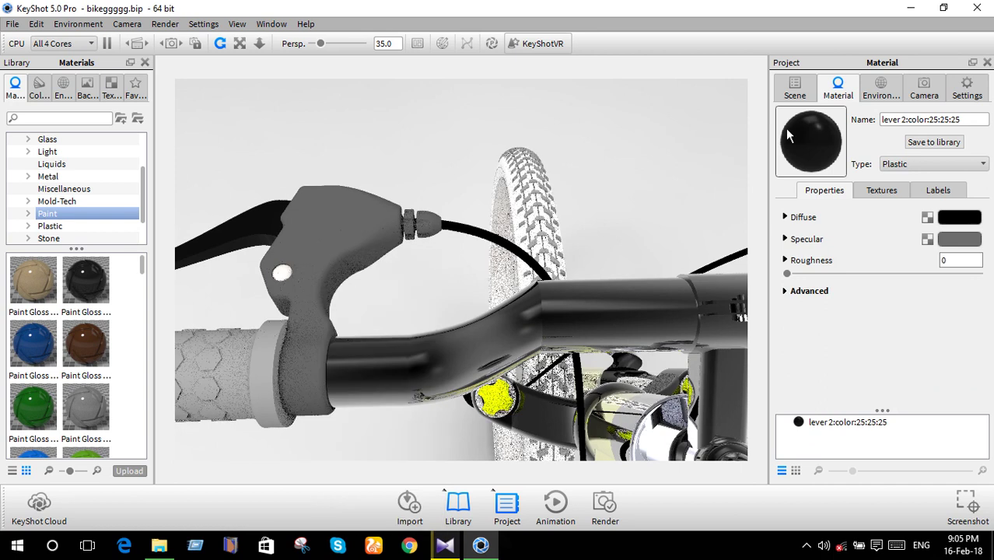
{"action": "left_click", "coordinate": [933, 164]}
{"action": "left_click", "coordinate": [893, 282]}
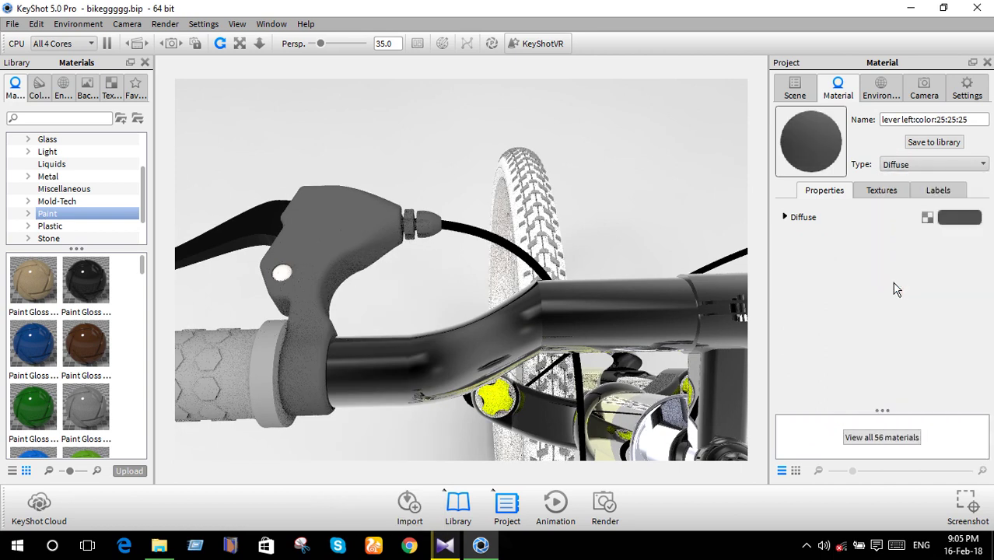
{"action": "left_click", "coordinate": [954, 218]}
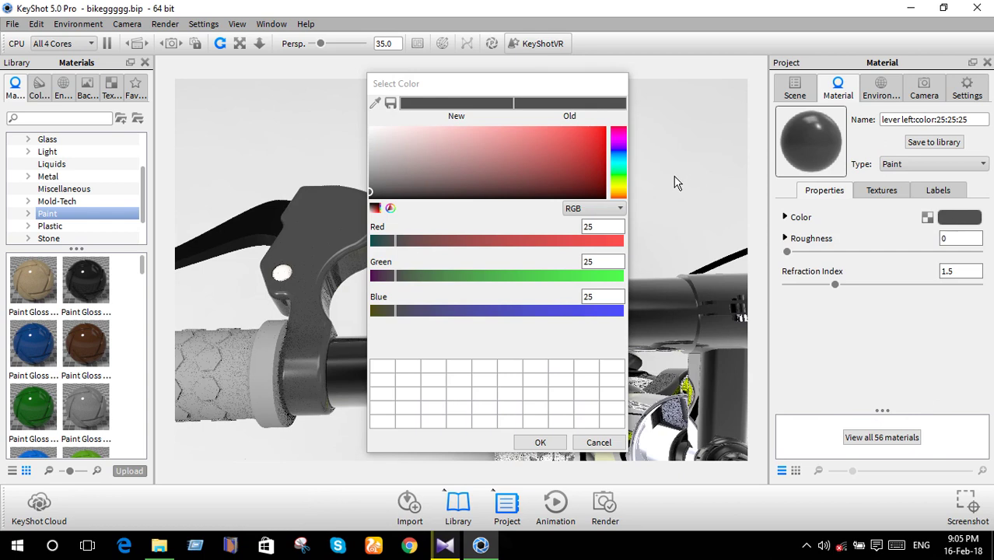
{"action": "left_click", "coordinate": [611, 442]}
{"action": "left_click", "coordinate": [937, 164]}
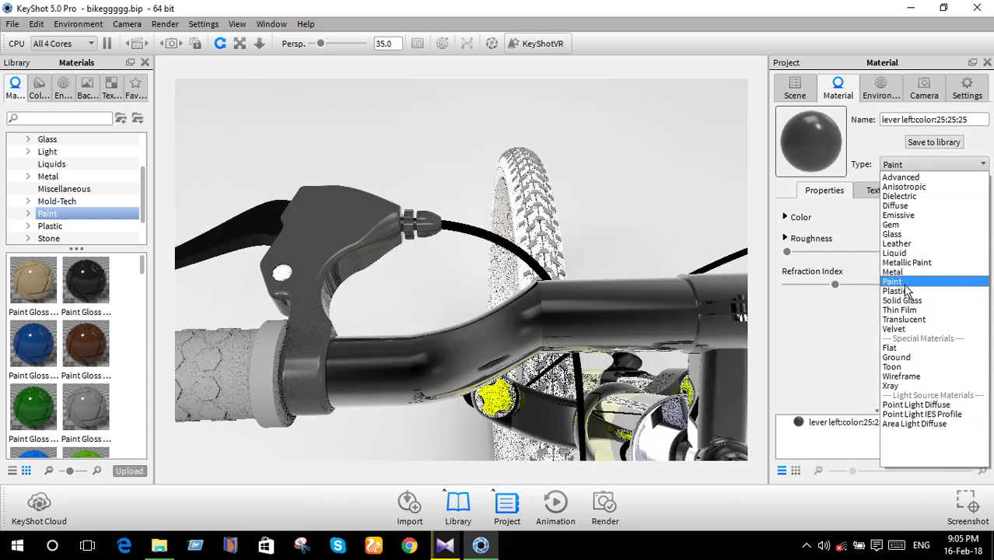
{"action": "left_click", "coordinate": [896, 289]}
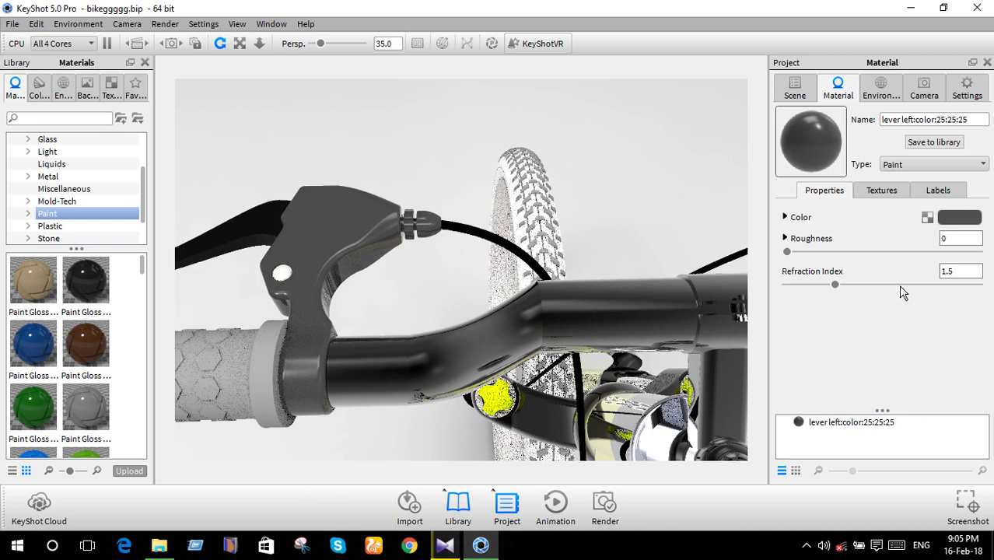
- Give the left lever black diffuse and a dark grey (41,41,41) specular
{"action": "left_click", "coordinate": [953, 224]}
{"action": "left_click", "coordinate": [370, 198]}
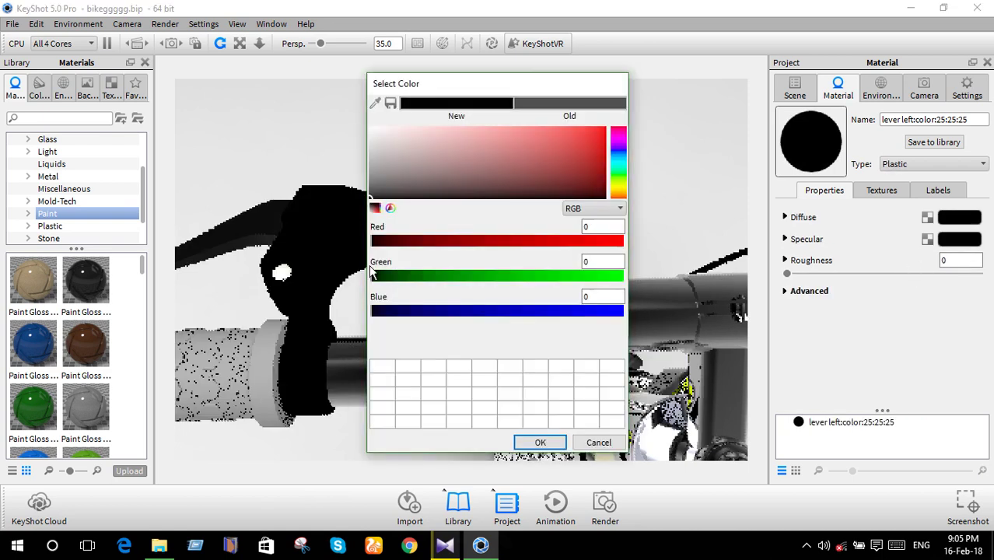
{"action": "left_click", "coordinate": [530, 442]}
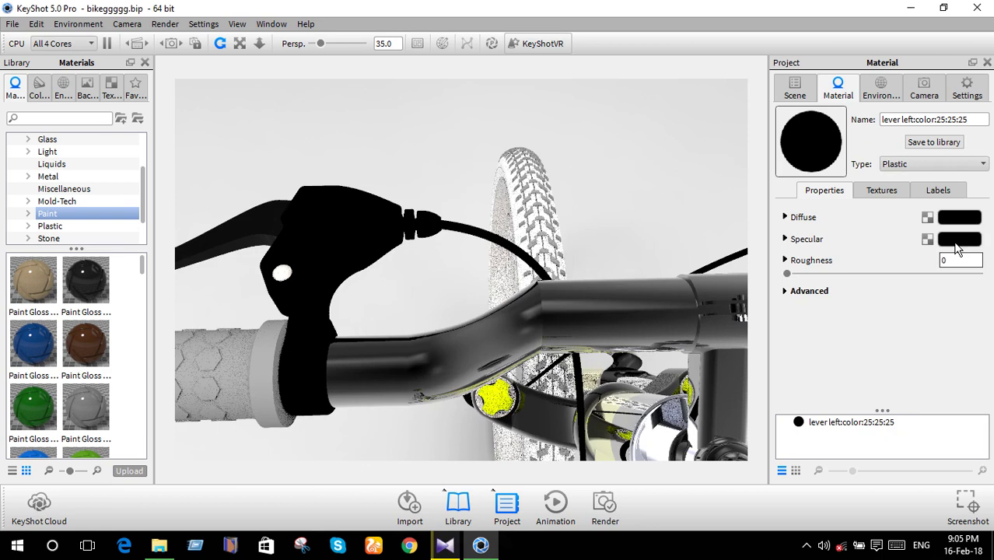
{"action": "left_click", "coordinate": [956, 241]}
{"action": "left_click", "coordinate": [371, 192]}
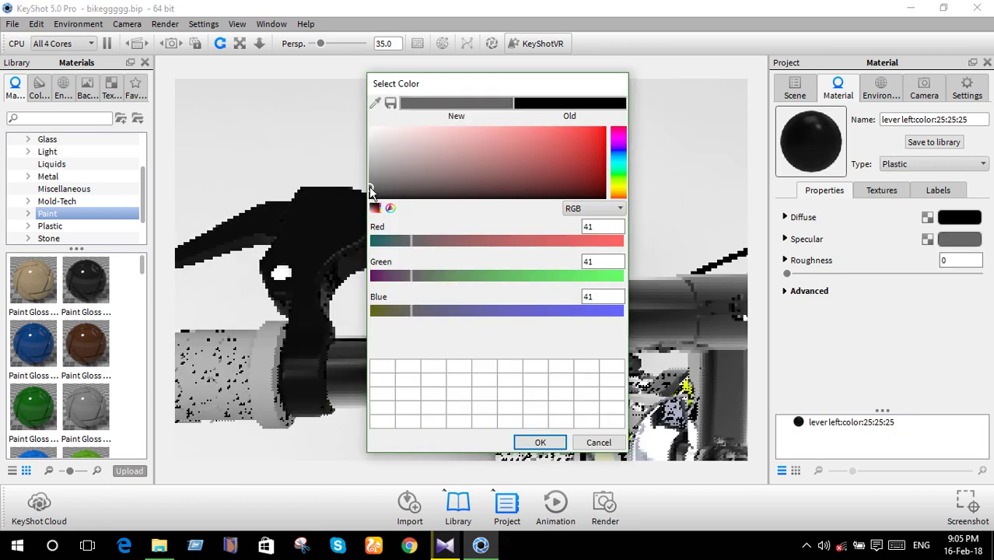
{"action": "left_click_drag", "start_coordinate": [517, 84], "coordinate": [701, 114]}
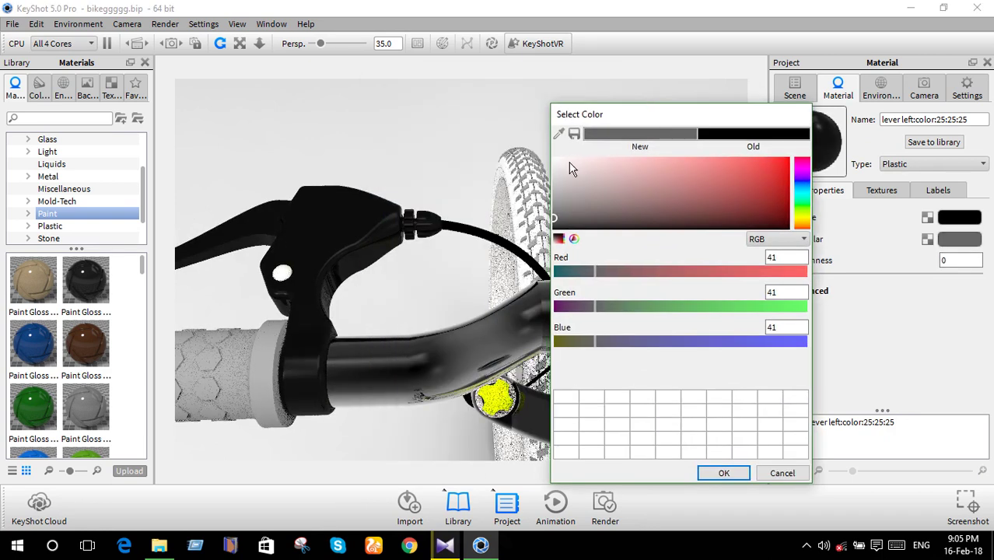
{"action": "left_click", "coordinate": [722, 473]}
{"action": "right_click", "coordinate": [496, 239]}
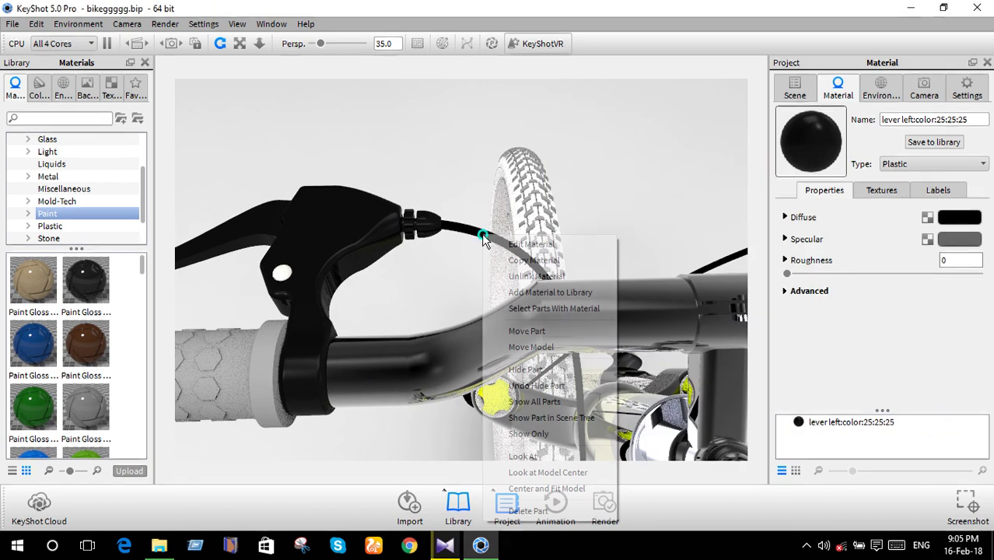
- Turn the brake cable material into Plastic with a grey (52,51,51) specular
{"action": "left_click", "coordinate": [498, 243]}
{"action": "left_click", "coordinate": [940, 166]}
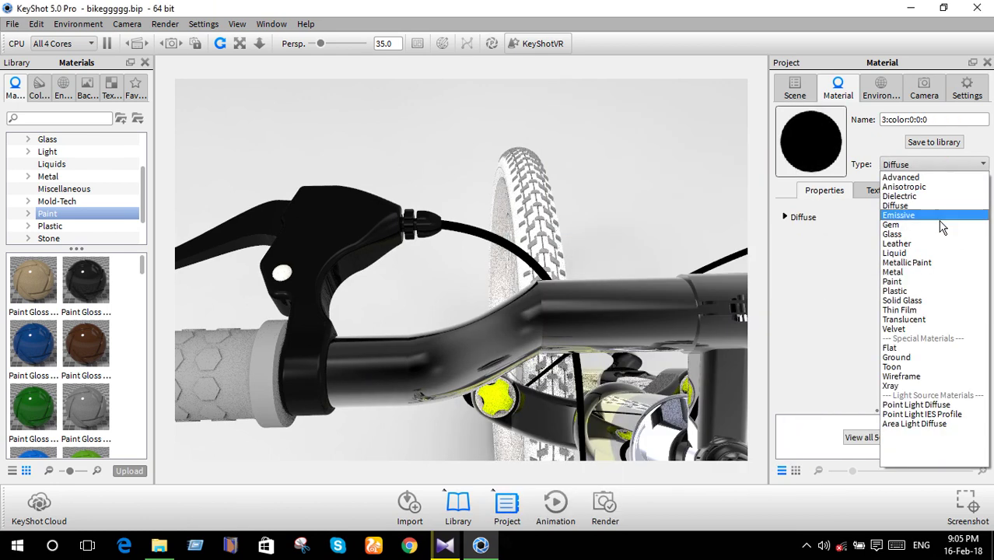
{"action": "left_click", "coordinate": [925, 292]}
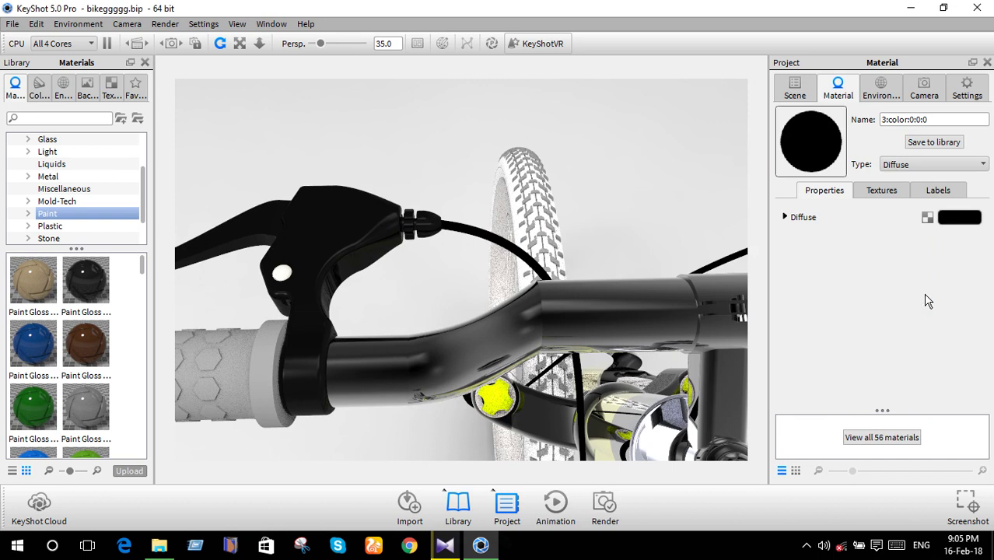
{"action": "left_click", "coordinate": [959, 239]}
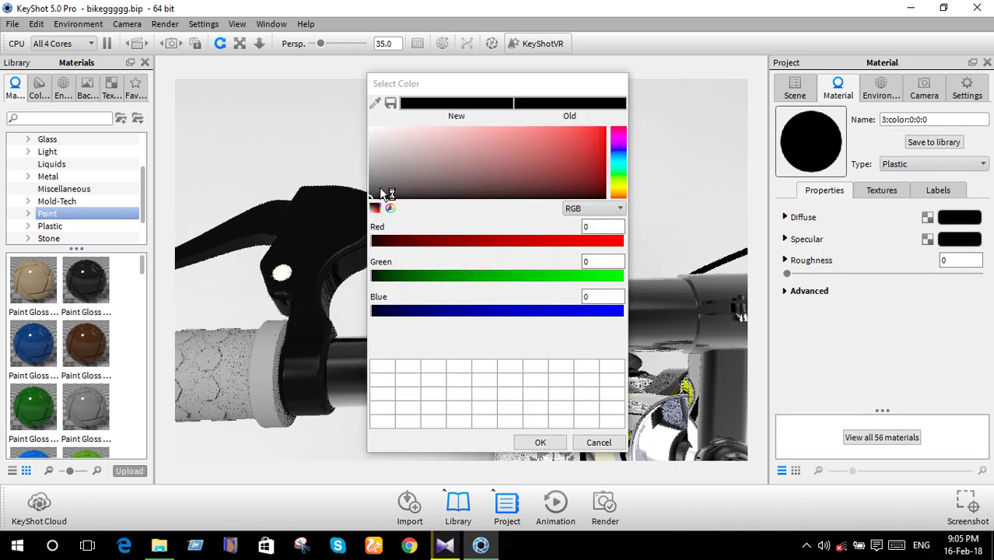
{"action": "left_click", "coordinate": [375, 188]}
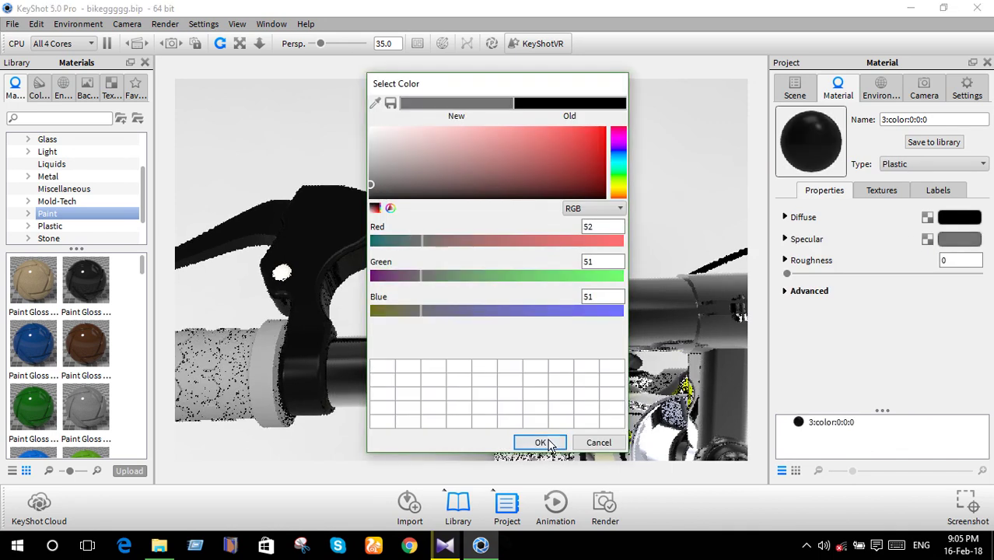
{"action": "left_click", "coordinate": [540, 441]}
{"action": "right_click", "coordinate": [225, 367]}
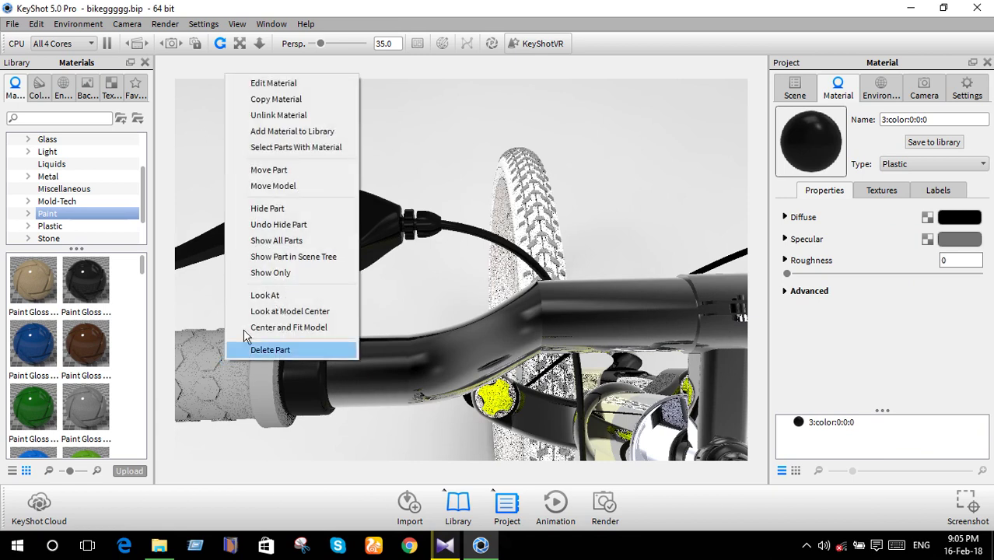
- Set the handlebar grip material to Leather with both colours pure black
{"action": "left_click", "coordinate": [288, 84]}
{"action": "left_click", "coordinate": [896, 165]}
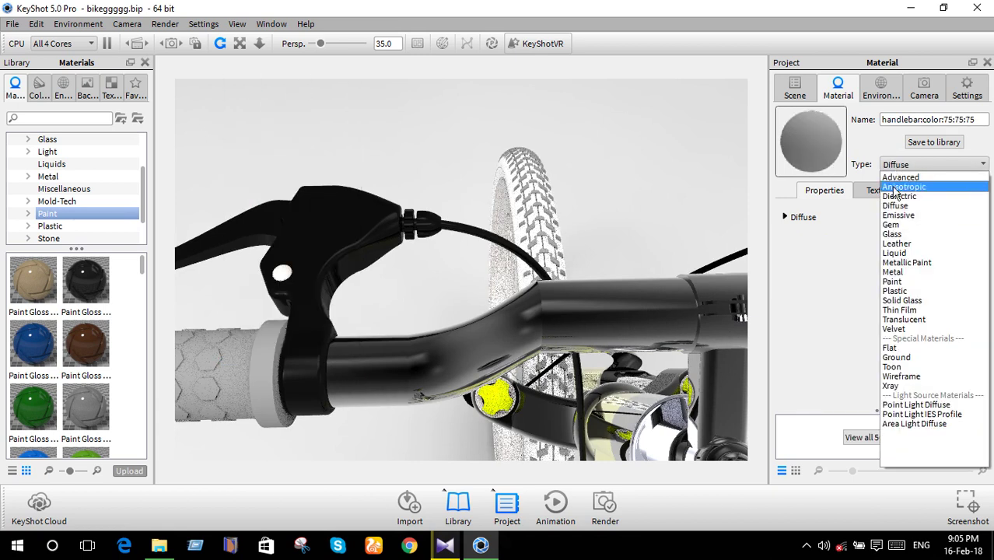
{"action": "left_click", "coordinate": [886, 240]}
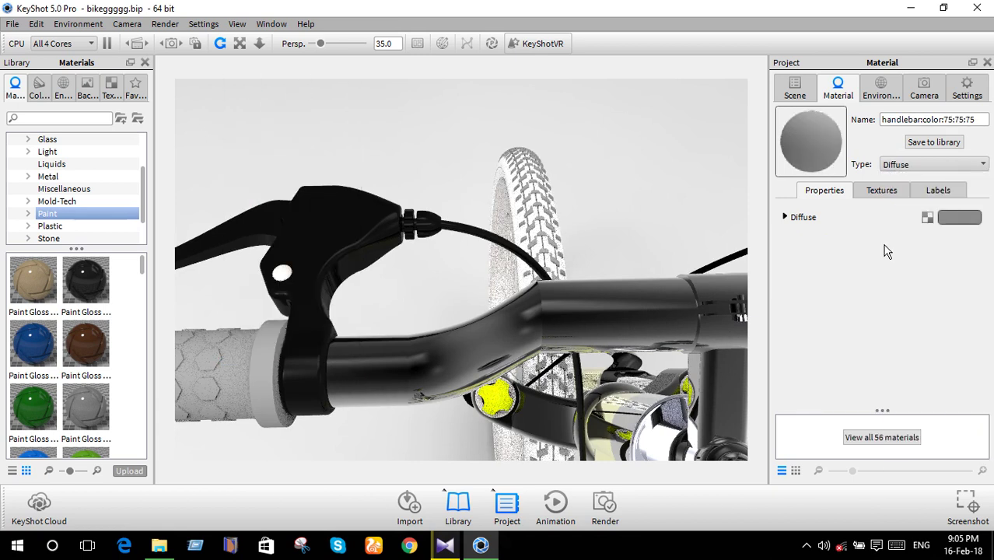
{"action": "left_click", "coordinate": [957, 217]}
{"action": "left_click", "coordinate": [382, 189]}
{"action": "left_click_drag", "start_coordinate": [382, 188], "coordinate": [353, 210]}
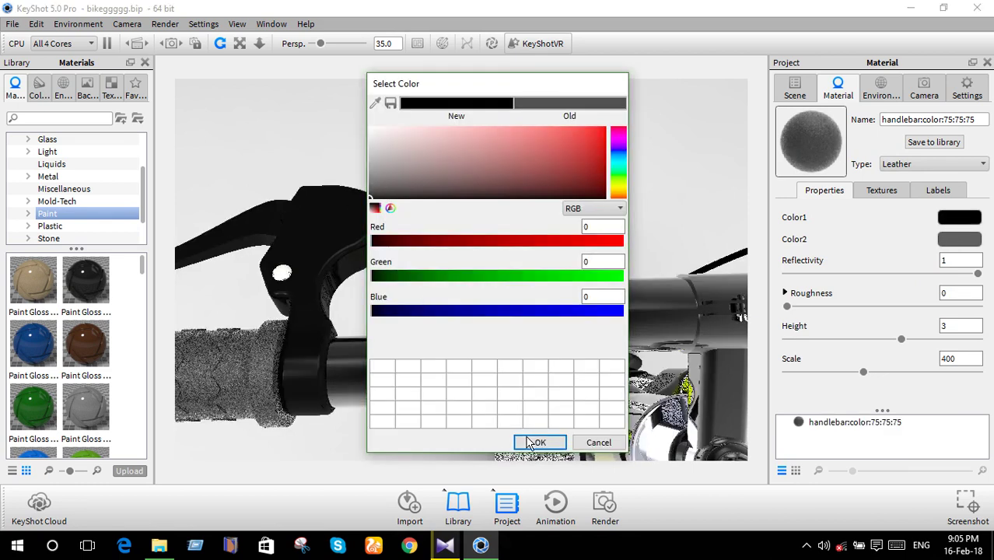
{"action": "left_click", "coordinate": [540, 442]}
{"action": "left_click", "coordinate": [948, 244]}
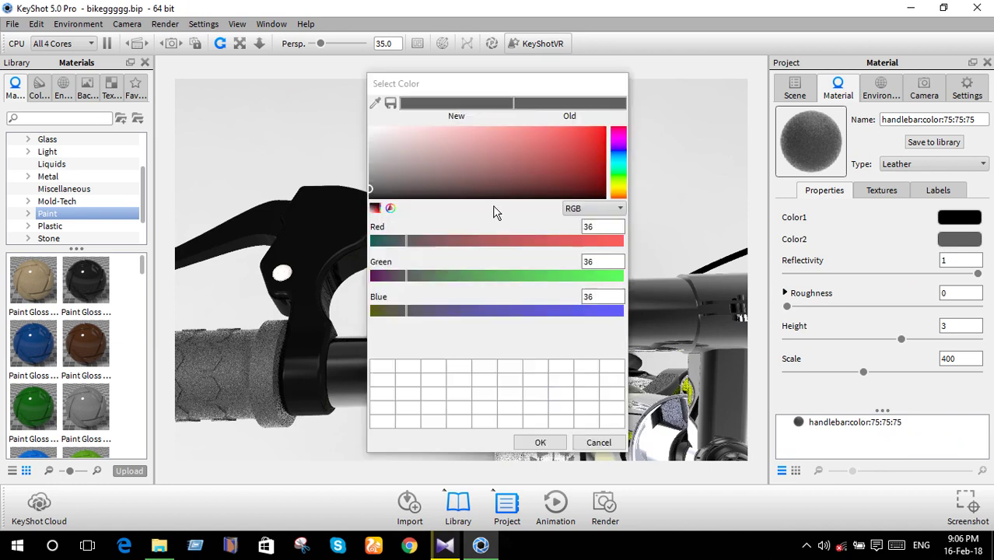
{"action": "left_click_drag", "start_coordinate": [373, 193], "coordinate": [346, 221]}
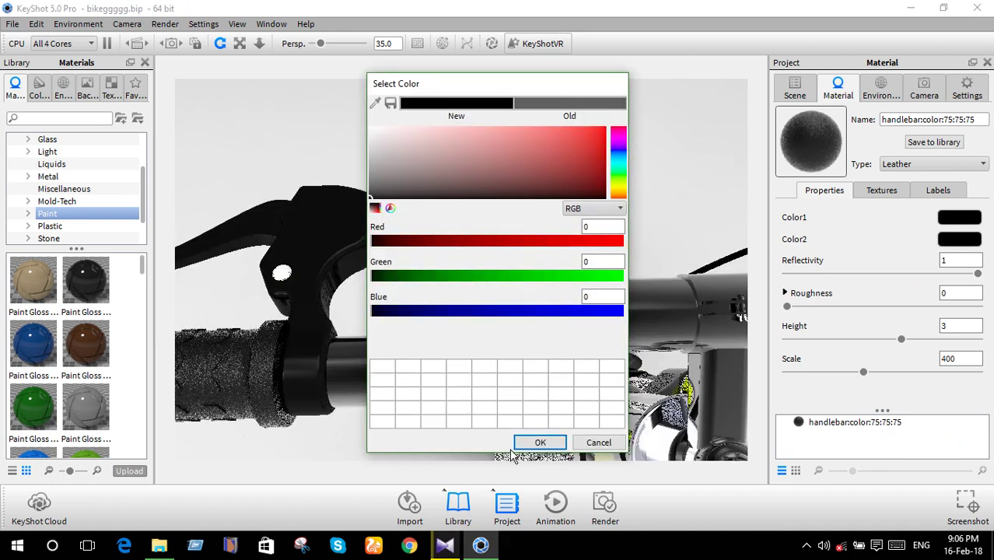
{"action": "left_click", "coordinate": [514, 449]}
- Orbit and zoom in close on the front wheel and fork
{"action": "left_click_drag", "start_coordinate": [514, 449], "coordinate": [492, 391]}
{"action": "mouse_move", "coordinate": [467, 311]}
{"action": "left_mouse_down"}
{"action": "mouse_move", "coordinate": [637, 317]}
{"action": "mouse_move", "coordinate": [679, 286]}
{"action": "mouse_move", "coordinate": [729, 392]}
{"action": "mouse_move", "coordinate": [588, 406]}
{"action": "mouse_move", "coordinate": [353, 391]}
{"action": "mouse_move", "coordinate": [583, 411]}
{"action": "mouse_move", "coordinate": [288, 182]}
{"action": "left_mouse_up"}
{"action": "scroll", "coordinate": [590, 315], "scroll_direction": "down", "scroll_amount": 5}
{"action": "scroll", "coordinate": [603, 401], "scroll_direction": "up", "scroll_amount": 3}
{"action": "scroll", "coordinate": [621, 389], "scroll_direction": "up", "scroll_amount": 2}
{"action": "scroll", "coordinate": [288, 182], "scroll_direction": "up", "scroll_amount": 3}
{"action": "scroll", "coordinate": [551, 334], "scroll_direction": "up", "scroll_amount": 4}
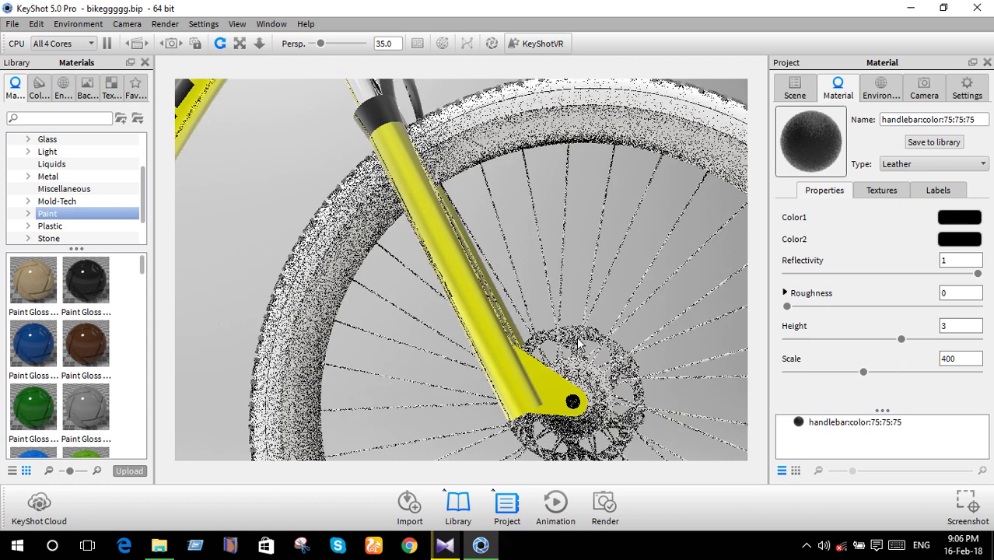
- Change the wheel rim material to black (0,0,0) Metal
{"action": "right_click", "coordinate": [533, 123]}
{"action": "left_click", "coordinate": [548, 132]}
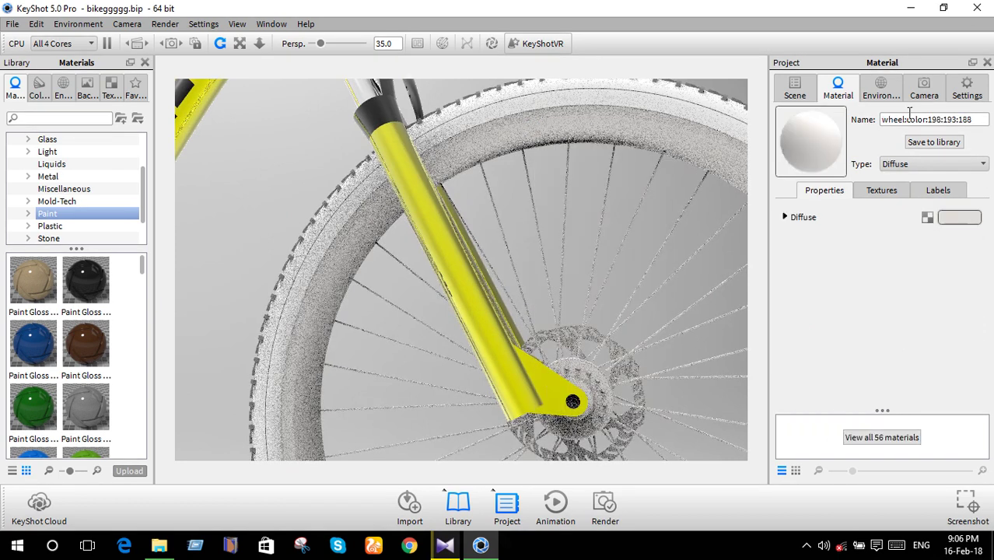
{"action": "left_click", "coordinate": [941, 165]}
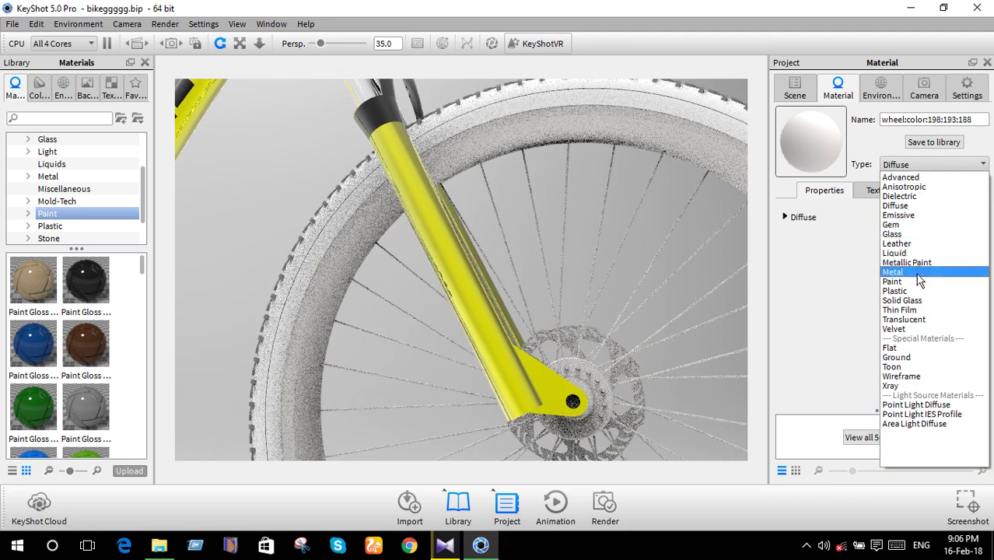
{"action": "left_click", "coordinate": [917, 271]}
{"action": "left_click", "coordinate": [959, 218]}
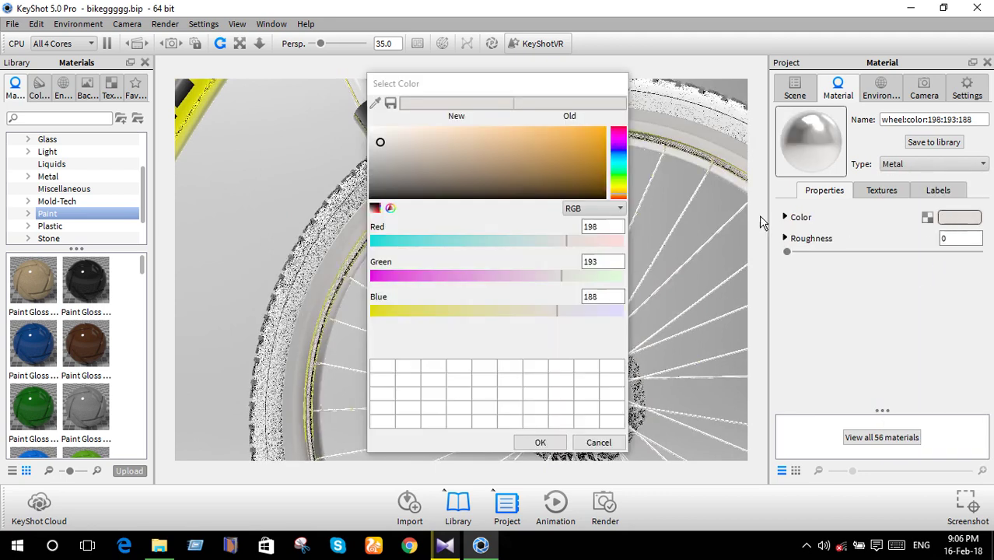
{"action": "left_click", "coordinate": [374, 191]}
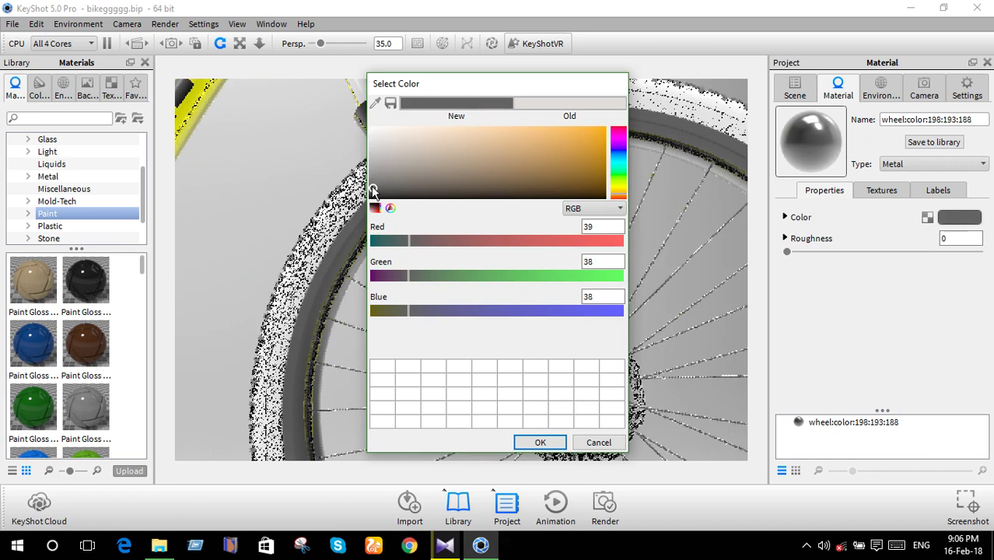
{"action": "left_click_drag", "start_coordinate": [374, 190], "coordinate": [354, 225]}
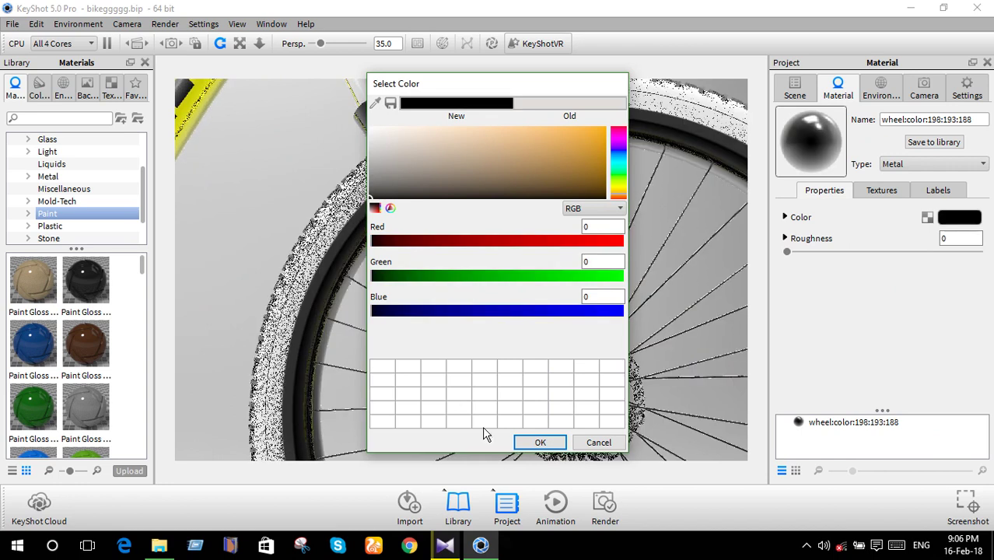
{"action": "left_click", "coordinate": [540, 443]}
- Zoom out to the whole bike and bring up the front tyre's part options
{"action": "scroll", "coordinate": [512, 386], "scroll_direction": "down", "scroll_amount": 5}
{"action": "scroll", "coordinate": [513, 392], "scroll_direction": "down", "scroll_amount": 5}
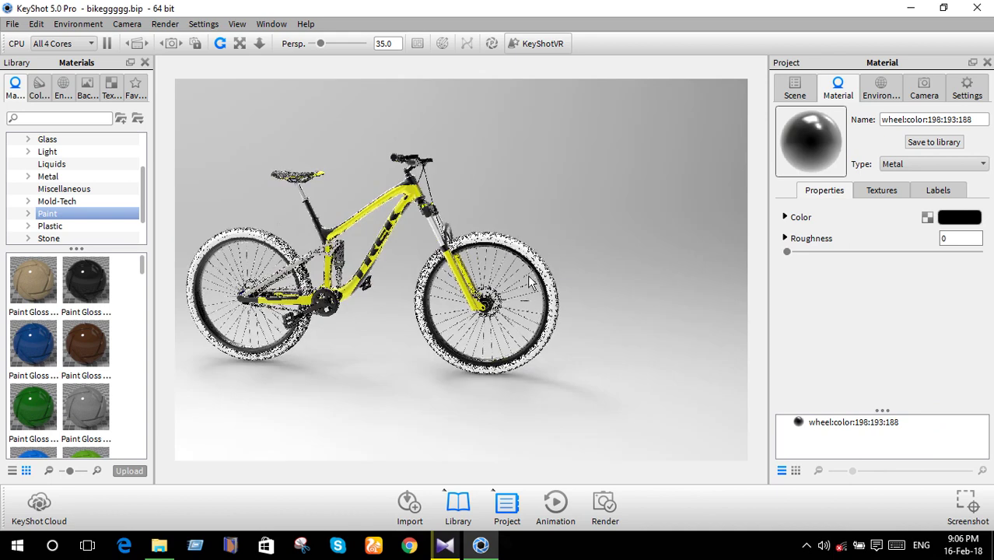
{"action": "right_click", "coordinate": [527, 249]}
- Switch the white tyre material to Advanced with a pure black diffuse colour
{"action": "left_click", "coordinate": [543, 257]}
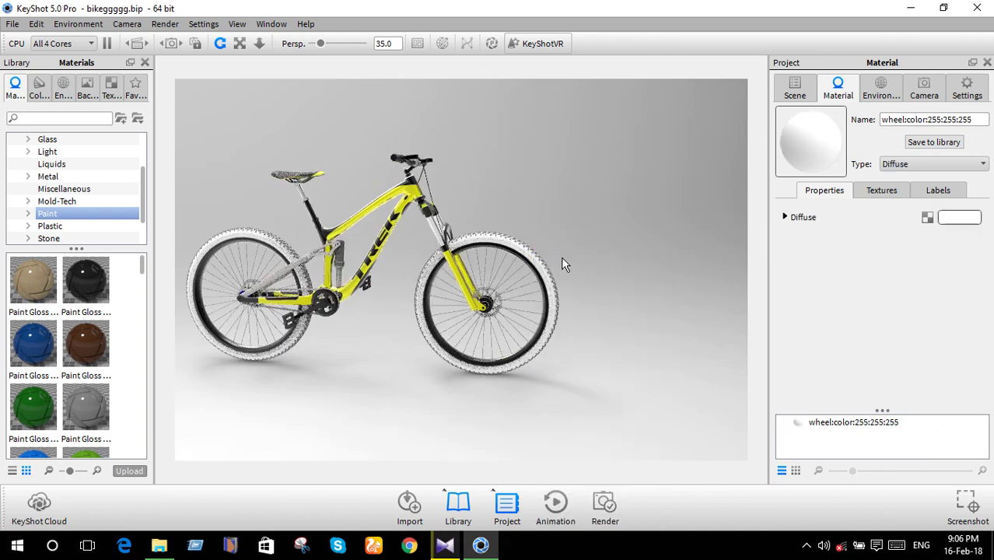
{"action": "left_click", "coordinate": [911, 166]}
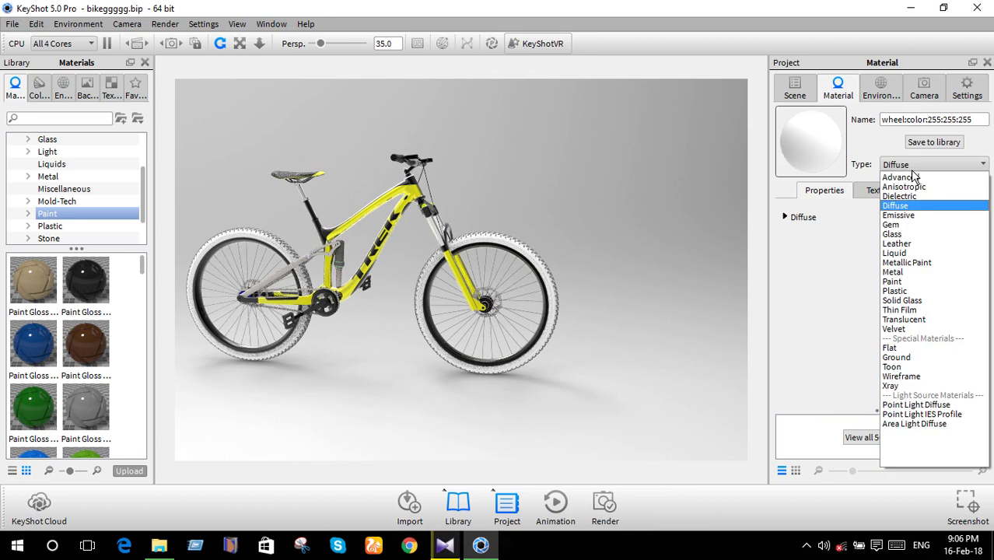
{"action": "left_click", "coordinate": [920, 184]}
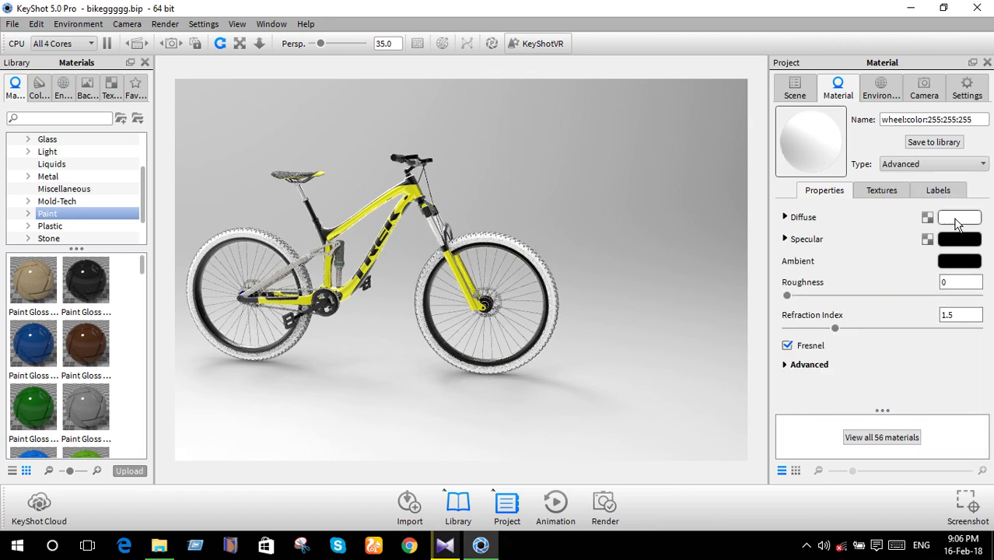
{"action": "scroll", "coordinate": [473, 260], "scroll_direction": "up", "scroll_amount": 2}
{"action": "scroll", "coordinate": [473, 260], "scroll_direction": "up", "scroll_amount": 2}
{"action": "scroll", "coordinate": [473, 253], "scroll_direction": "up", "scroll_amount": 2}
{"action": "scroll", "coordinate": [474, 249], "scroll_direction": "up", "scroll_amount": 2}
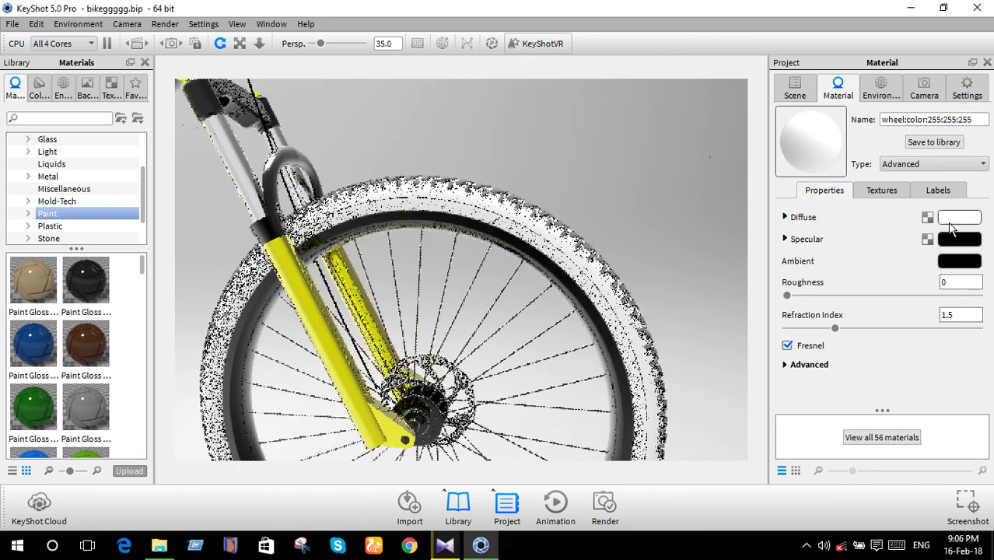
{"action": "left_click", "coordinate": [949, 219]}
{"action": "left_click", "coordinate": [368, 201]}
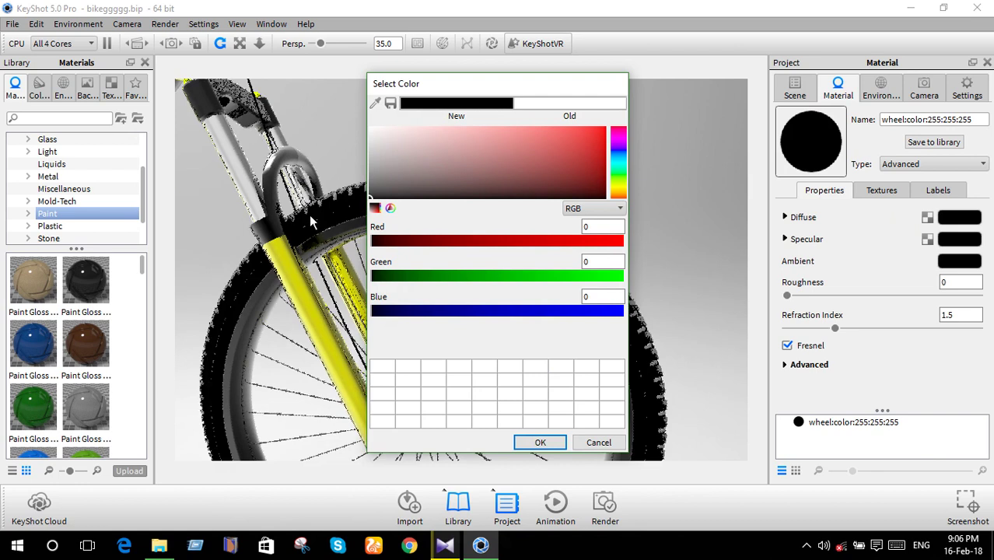
{"action": "left_click_drag", "start_coordinate": [517, 94], "coordinate": [751, 70]}
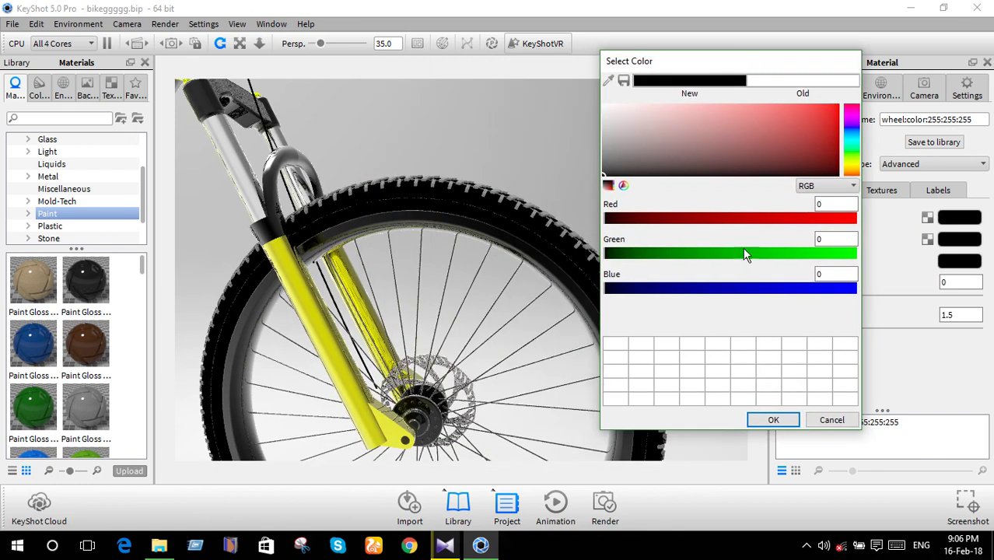
{"action": "left_click", "coordinate": [770, 421]}
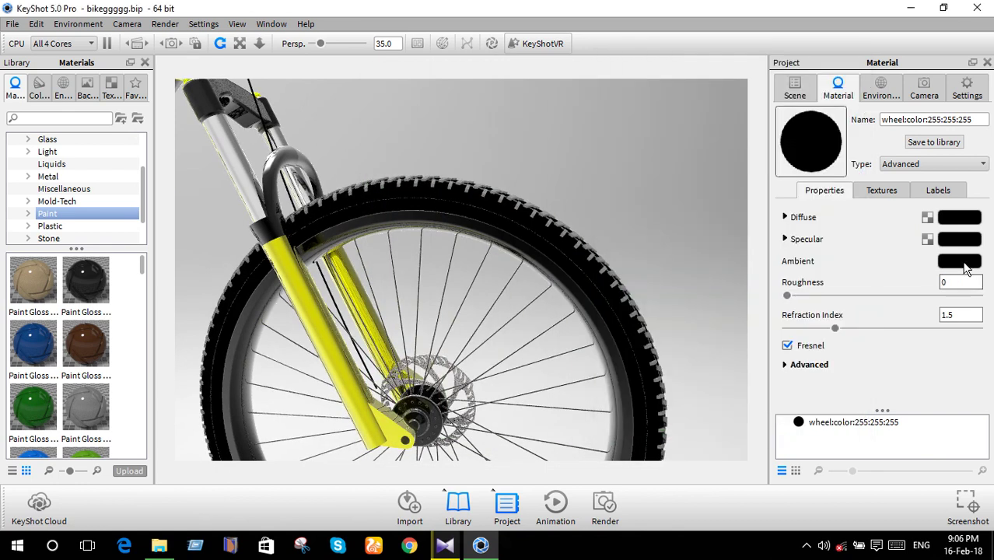
- Set the tyre's specular colour to dark grey (62,61,61) and roughness to 0.246
{"action": "left_click", "coordinate": [963, 241]}
{"action": "left_click_drag", "start_coordinate": [290, 220], "coordinate": [376, 189]}
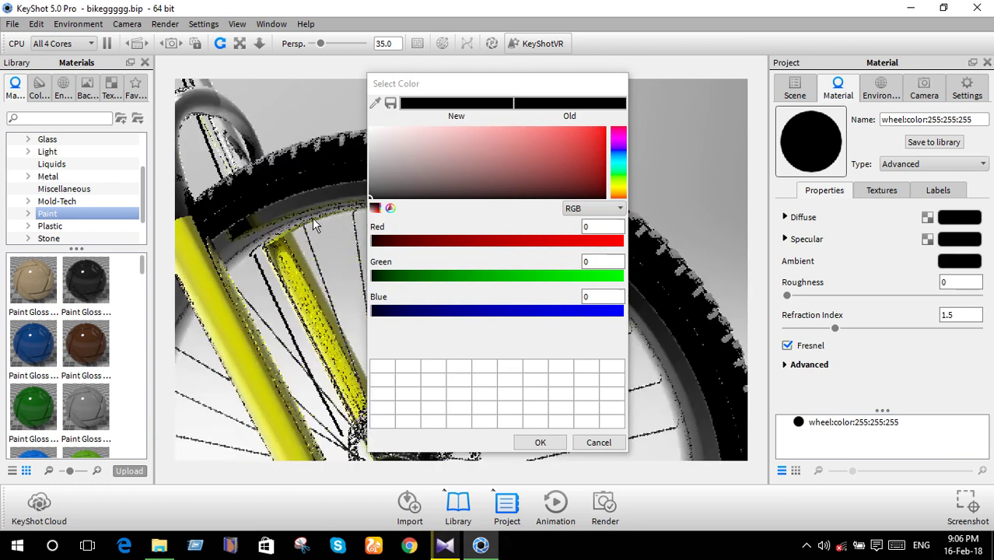
{"action": "left_click", "coordinate": [375, 190]}
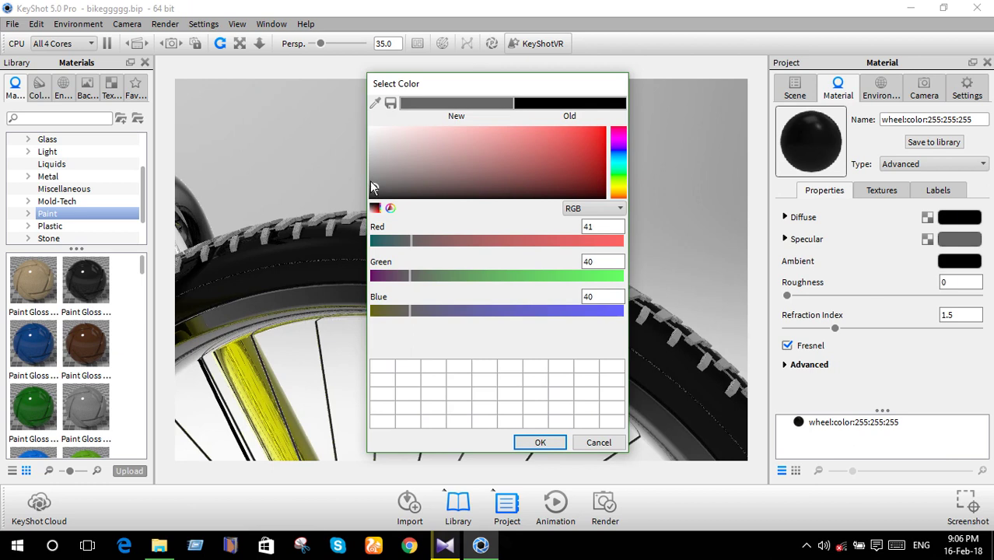
{"action": "left_click_drag", "start_coordinate": [371, 187], "coordinate": [371, 182]}
{"action": "left_click", "coordinate": [788, 297]}
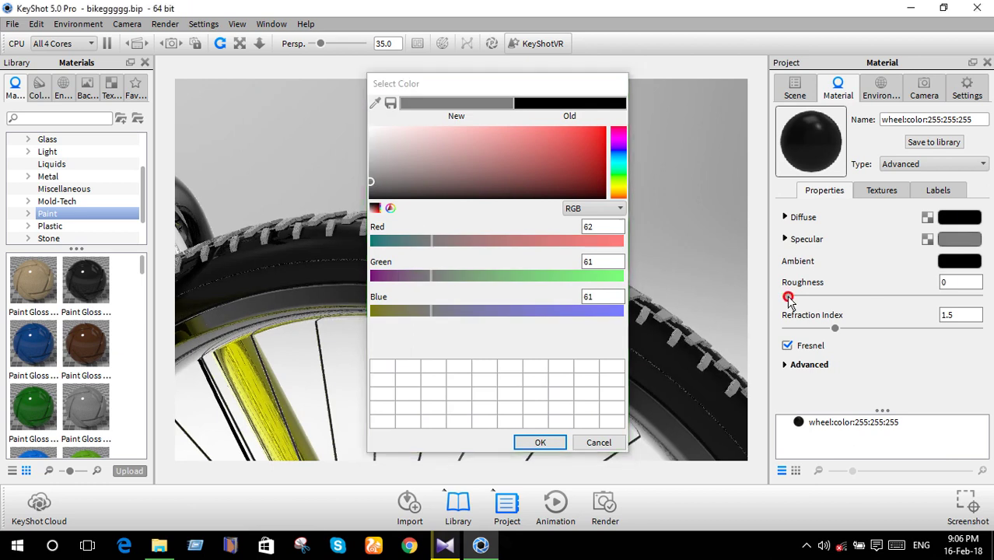
{"action": "left_click_drag", "start_coordinate": [859, 294], "coordinate": [883, 298]}
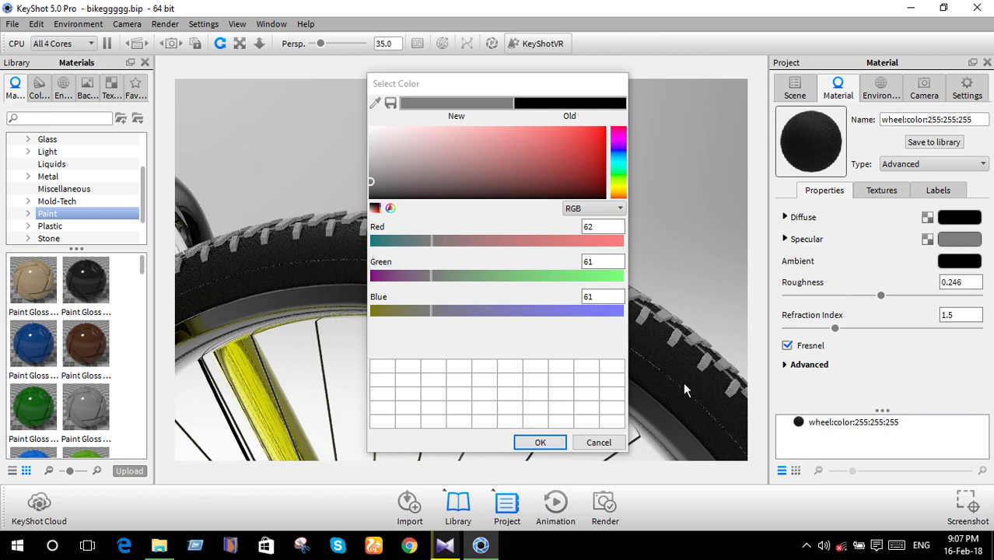
{"action": "left_click", "coordinate": [536, 442]}
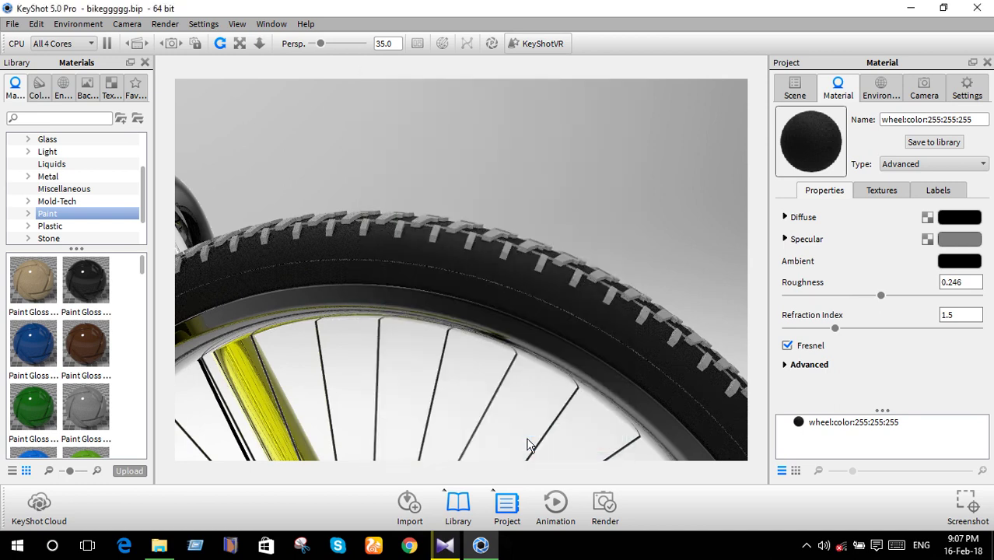
- Change the grey tire material to Advanced with a pure black diffuse colour
{"action": "right_click", "coordinate": [597, 272]}
{"action": "left_click", "coordinate": [657, 10]}
{"action": "left_click", "coordinate": [929, 164]}
{"action": "left_click", "coordinate": [929, 165]}
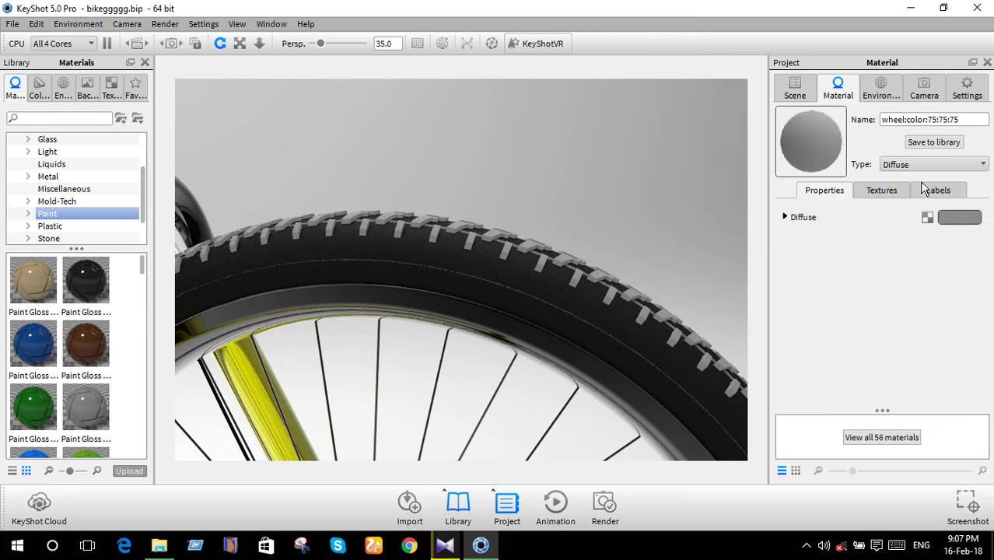
{"action": "left_click", "coordinate": [925, 165]}
{"action": "left_click", "coordinate": [926, 174]}
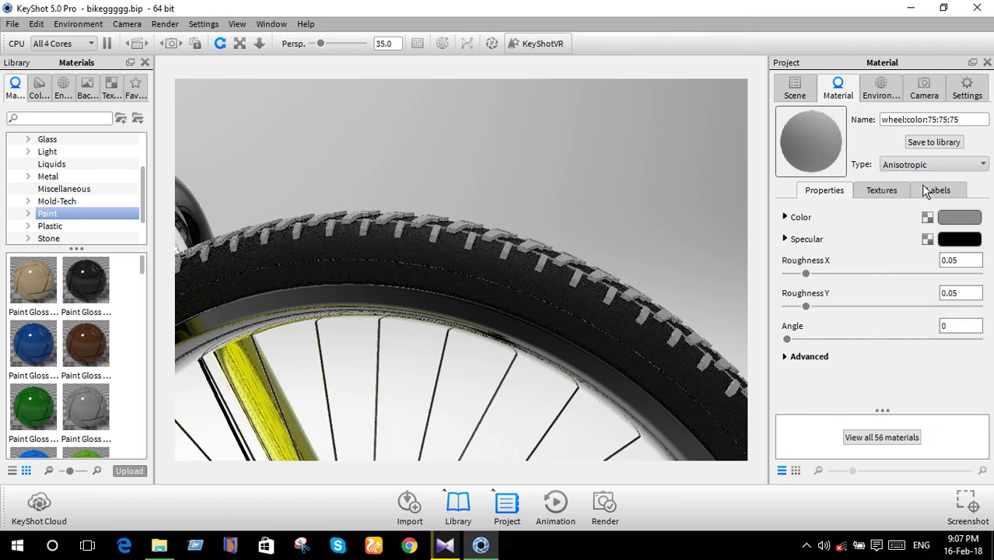
{"action": "left_click", "coordinate": [959, 217]}
{"action": "left_click_drag", "start_coordinate": [385, 196], "coordinate": [347, 206]}
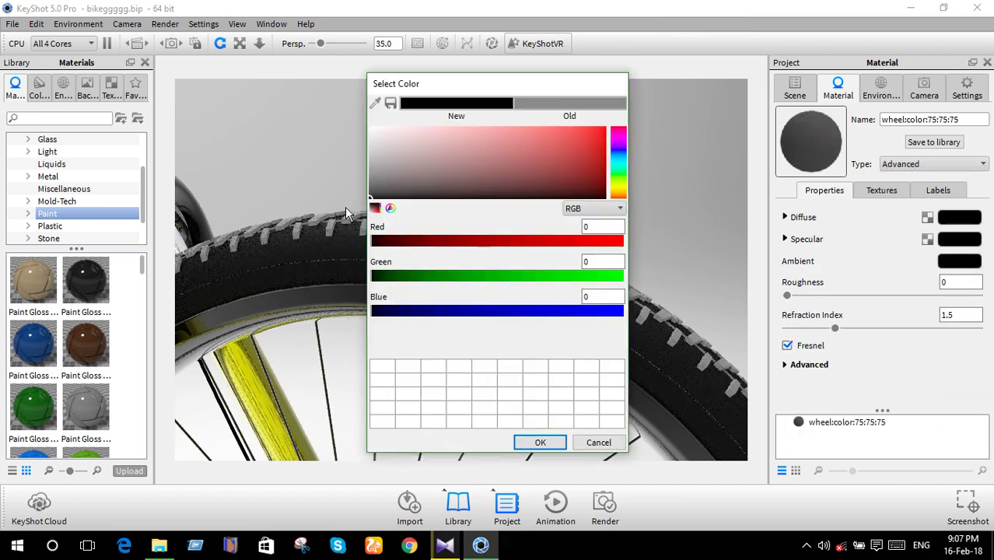
{"action": "left_click", "coordinate": [528, 442]}
- Give the tire a dark grey specular (46,45,45) and 0.25 roughness, then view the whole bike
{"action": "left_click", "coordinate": [957, 241]}
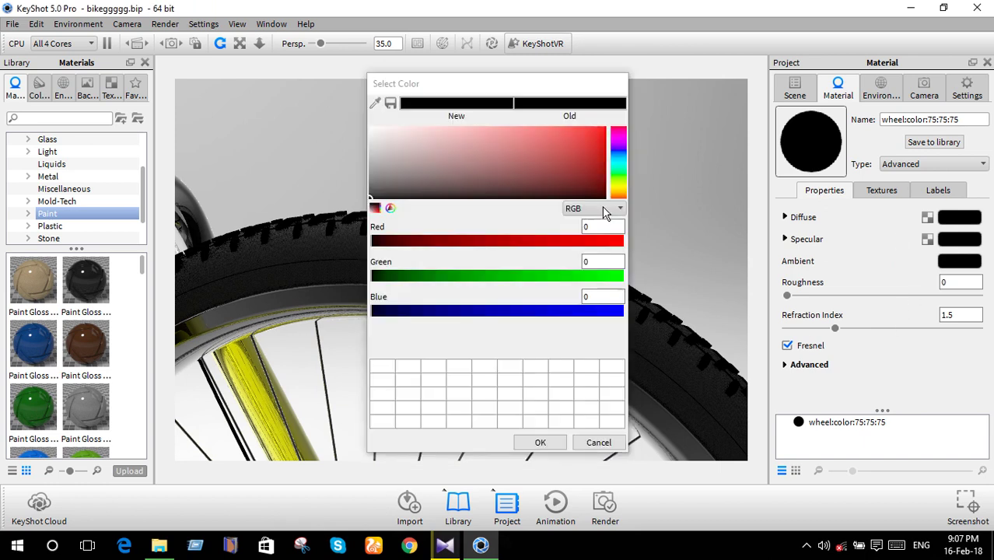
{"action": "left_click", "coordinate": [377, 188]}
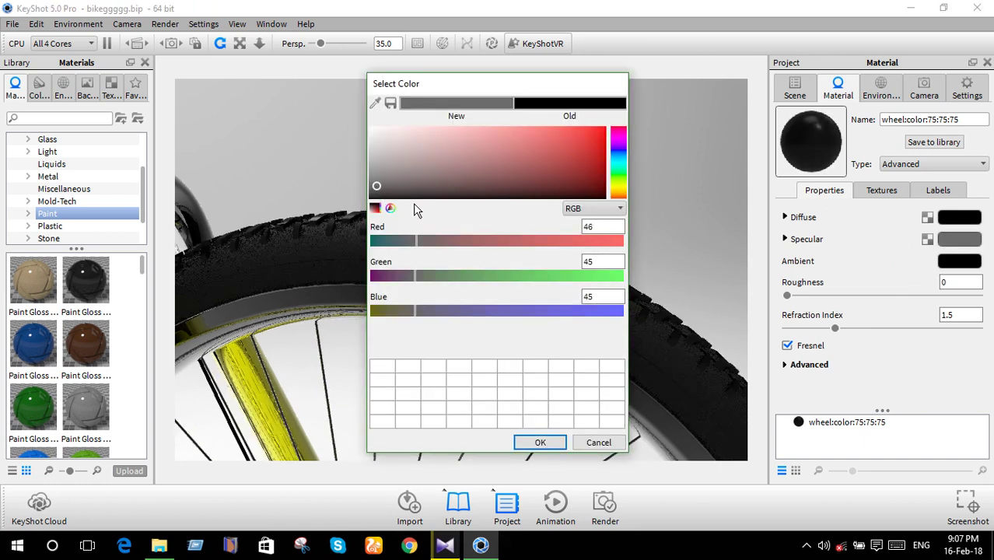
{"action": "left_click_drag", "start_coordinate": [786, 297], "coordinate": [875, 298]}
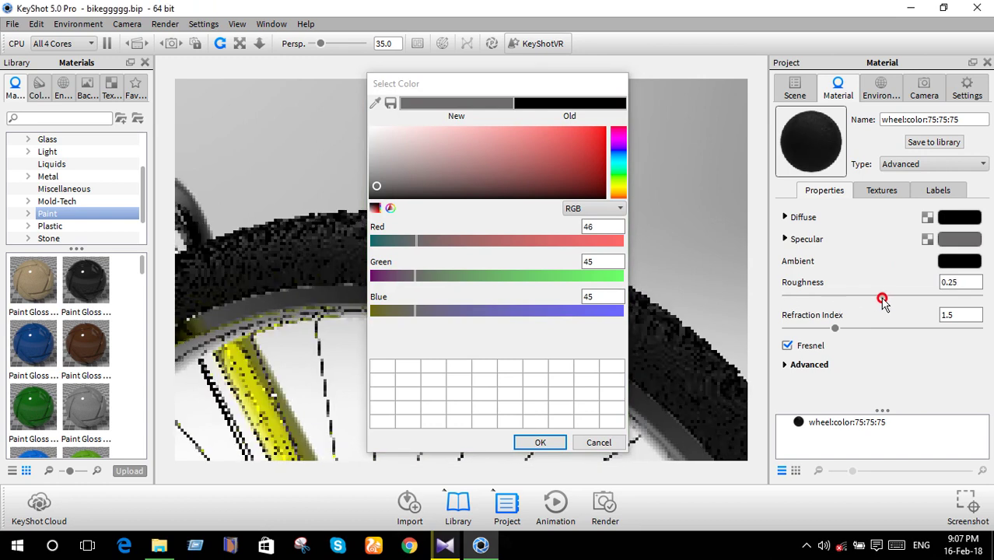
{"action": "left_click", "coordinate": [538, 443]}
{"action": "scroll", "coordinate": [598, 266], "scroll_direction": "down", "scroll_amount": 5}
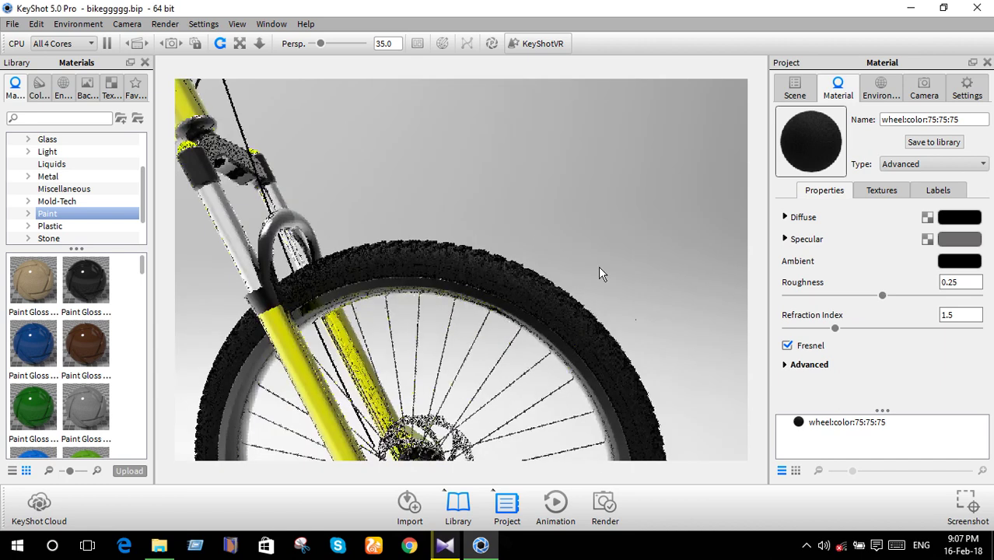
{"action": "mouse_move", "coordinate": [591, 280]}
{"action": "left_mouse_down"}
{"action": "mouse_move", "coordinate": [628, 304]}
{"action": "mouse_move", "coordinate": [404, 321]}
{"action": "mouse_move", "coordinate": [523, 375]}
{"action": "mouse_move", "coordinate": [588, 299]}
{"action": "mouse_move", "coordinate": [457, 357]}
{"action": "mouse_move", "coordinate": [604, 286]}
{"action": "mouse_move", "coordinate": [445, 306]}
{"action": "mouse_move", "coordinate": [435, 287]}
{"action": "left_mouse_up"}
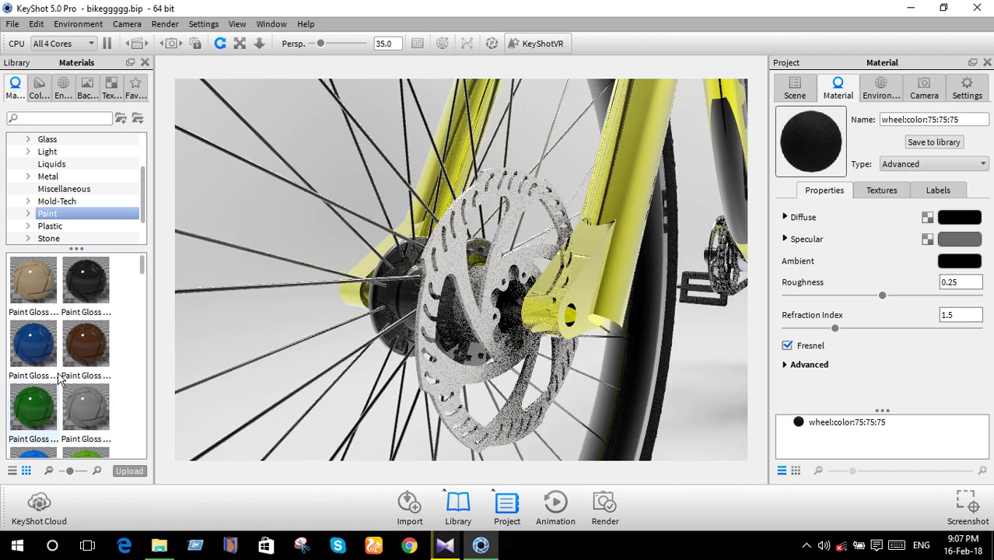
- Drag the Metal library's Aluminum Polished material onto the brake disc
{"action": "scroll", "coordinate": [62, 242], "scroll_direction": "down", "scroll_amount": 1}
{"action": "scroll", "coordinate": [55, 218], "scroll_direction": "up", "scroll_amount": 2}
{"action": "scroll", "coordinate": [54, 218], "scroll_direction": "up", "scroll_amount": 1}
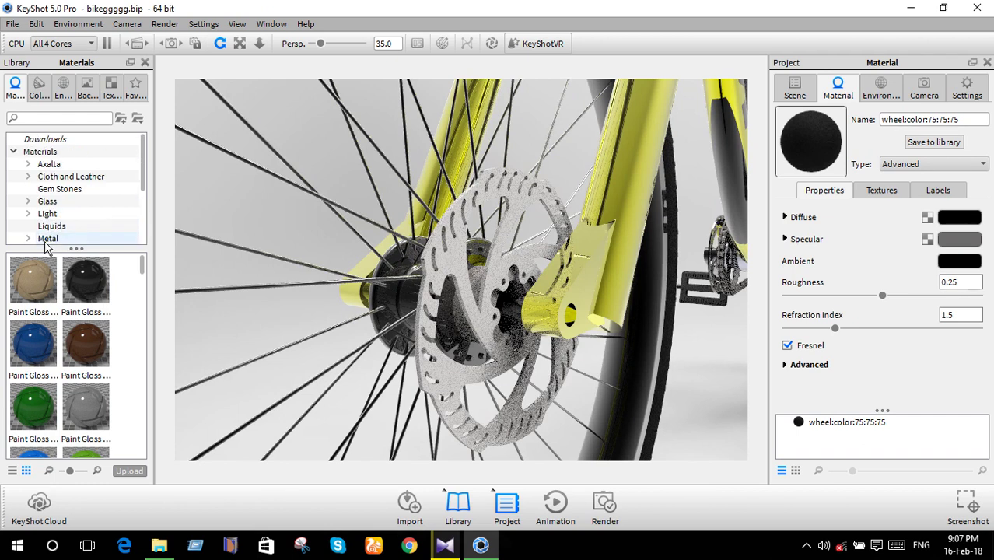
{"action": "left_click", "coordinate": [48, 239]}
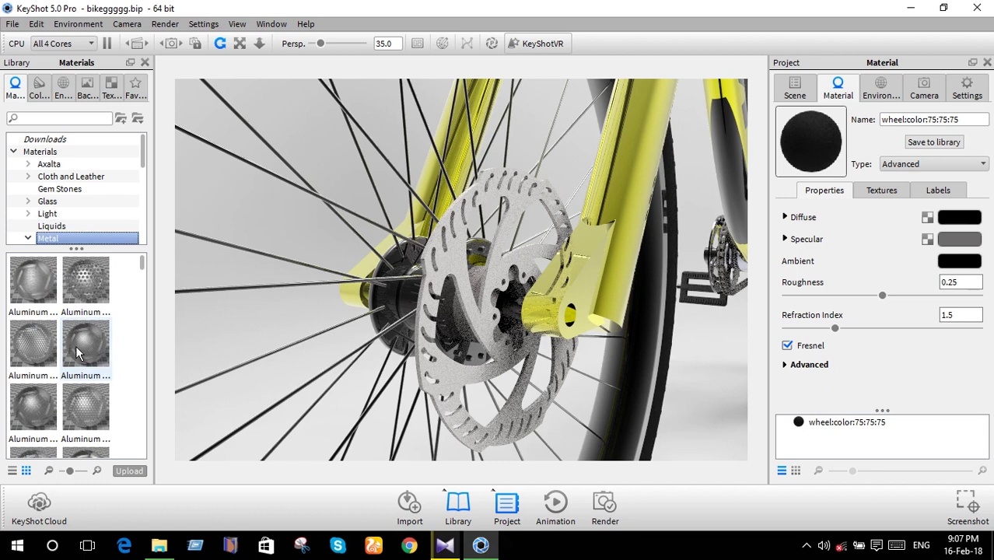
{"action": "scroll", "coordinate": [77, 352], "scroll_direction": "down", "scroll_amount": 2}
{"action": "left_click_drag", "start_coordinate": [319, 371], "coordinate": [442, 376]}
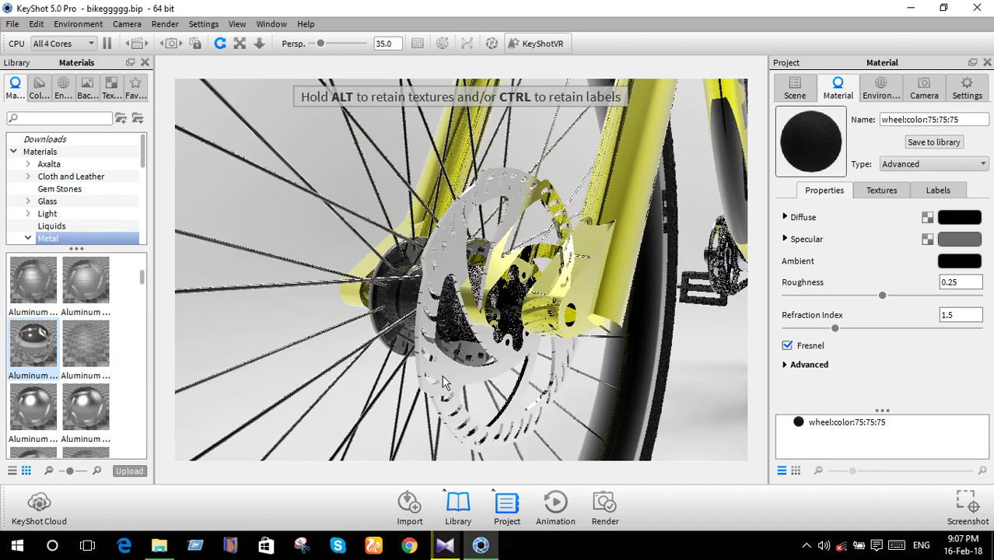
{"action": "left_click_drag", "start_coordinate": [443, 381], "coordinate": [433, 381]}
{"action": "mouse_move", "coordinate": [533, 366]}
{"action": "left_mouse_down"}
{"action": "mouse_move", "coordinate": [567, 373]}
{"action": "mouse_move", "coordinate": [381, 353]}
{"action": "left_mouse_up"}
- Orbit and zoom to a close front three-quarter view of the rear frame
{"action": "scroll", "coordinate": [380, 353], "scroll_direction": "down", "scroll_amount": 5}
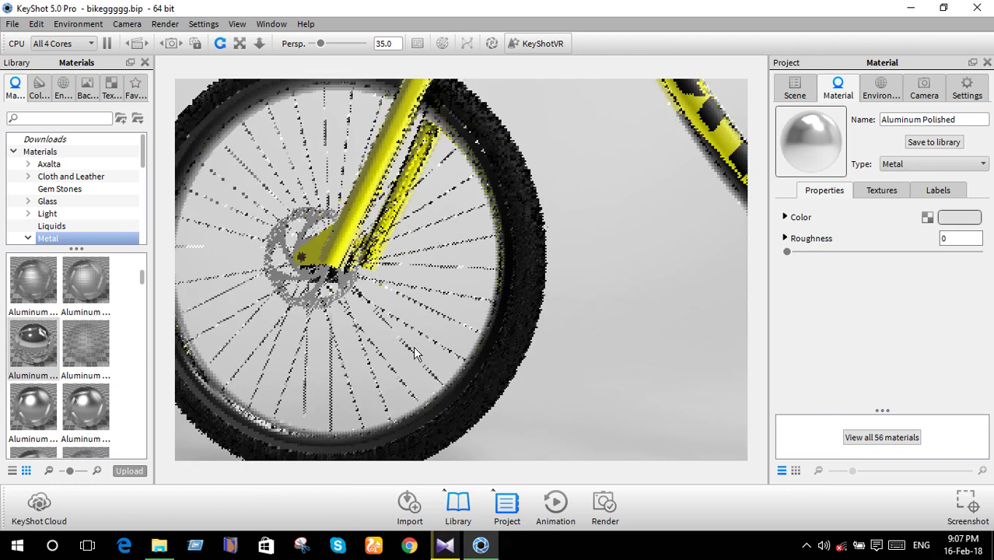
{"action": "scroll", "coordinate": [443, 356], "scroll_direction": "down", "scroll_amount": 5}
{"action": "mouse_move", "coordinate": [551, 349]}
{"action": "left_mouse_down"}
{"action": "mouse_move", "coordinate": [566, 349]}
{"action": "mouse_move", "coordinate": [481, 355]}
{"action": "mouse_move", "coordinate": [275, 342]}
{"action": "mouse_move", "coordinate": [174, 358]}
{"action": "mouse_move", "coordinate": [506, 347]}
{"action": "mouse_move", "coordinate": [416, 374]}
{"action": "left_mouse_up"}
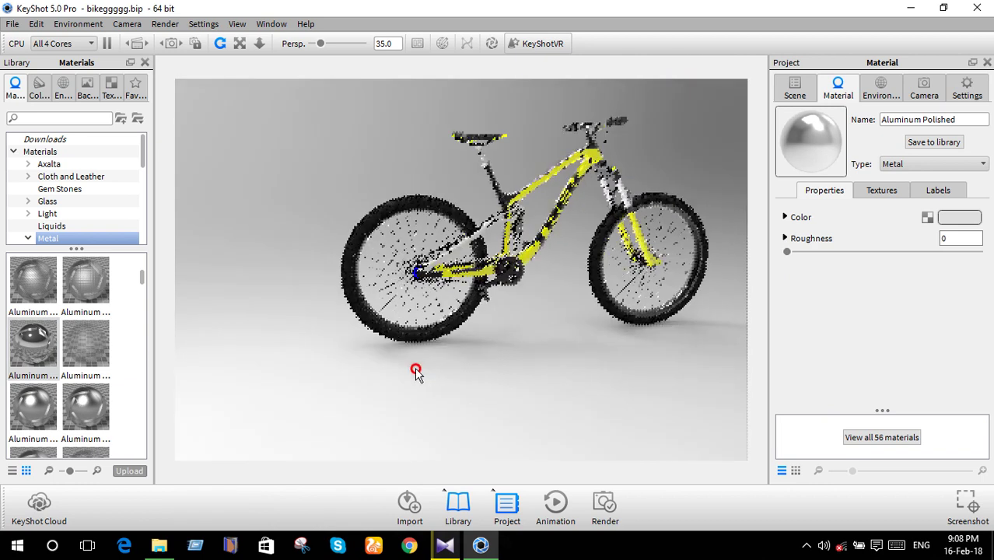
{"action": "scroll", "coordinate": [424, 321], "scroll_direction": "up", "scroll_amount": 3}
{"action": "scroll", "coordinate": [423, 307], "scroll_direction": "up", "scroll_amount": 2}
{"action": "scroll", "coordinate": [424, 303], "scroll_direction": "up", "scroll_amount": 3}
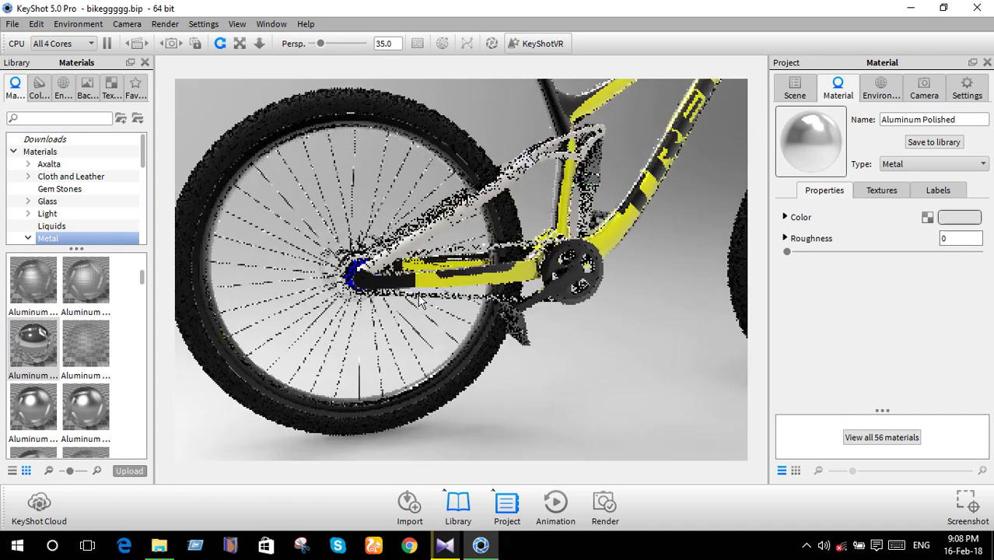
{"action": "scroll", "coordinate": [424, 297], "scroll_direction": "up", "scroll_amount": 2}
{"action": "scroll", "coordinate": [424, 296], "scroll_direction": "up", "scroll_amount": 2}
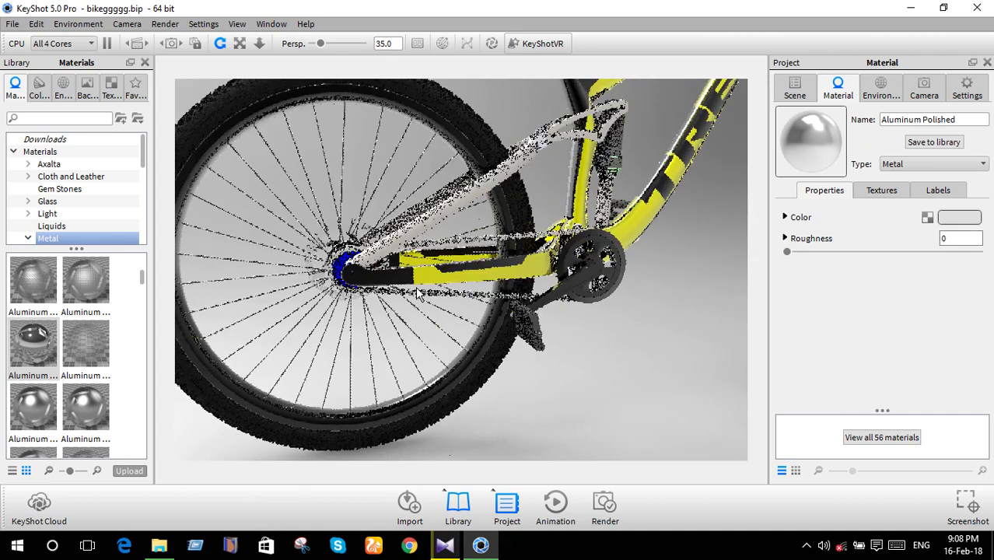
- Change the back frame material type from Diffuse to Metal
{"action": "right_click", "coordinate": [405, 236]}
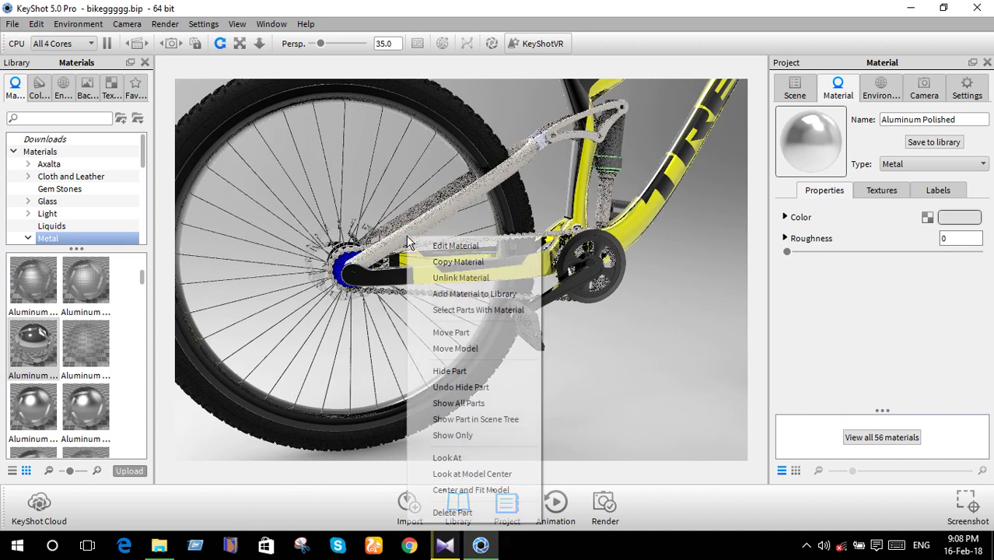
{"action": "left_click", "coordinate": [438, 247]}
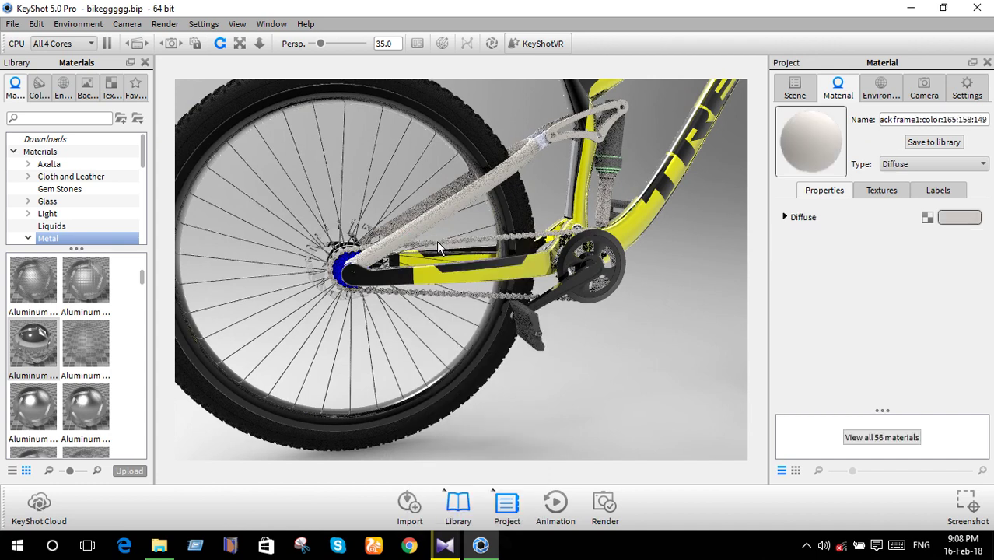
{"action": "left_click_drag", "start_coordinate": [438, 246], "coordinate": [406, 218]}
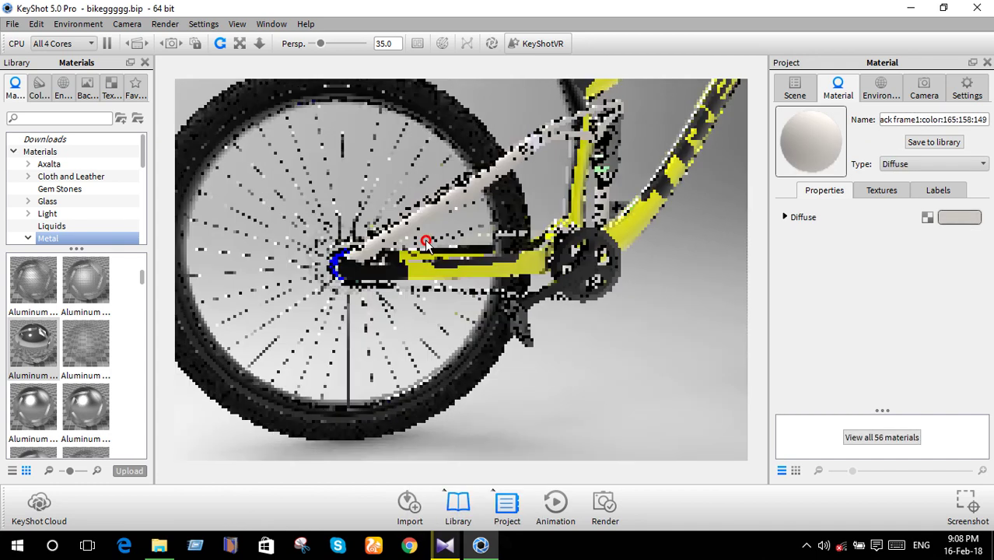
{"action": "left_click", "coordinate": [901, 165]}
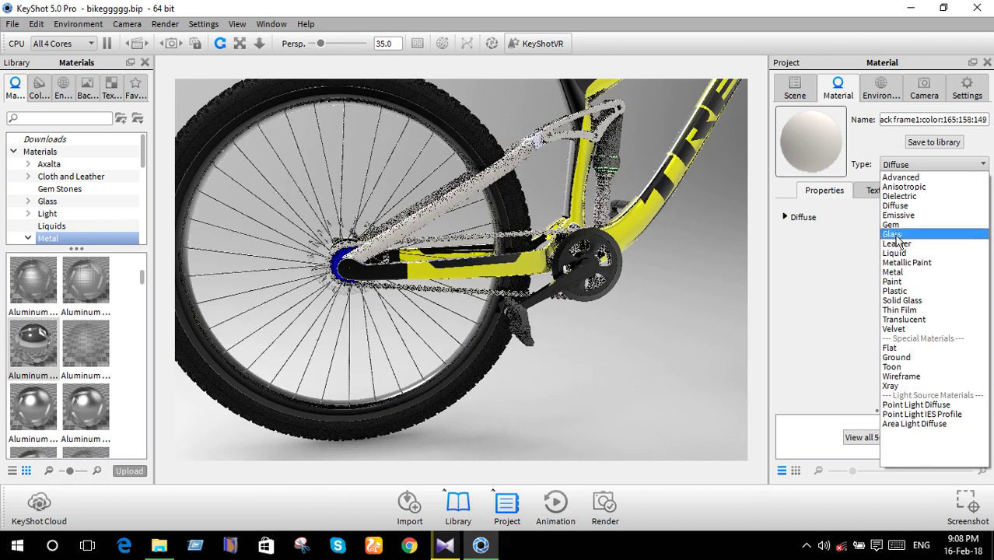
{"action": "left_click", "coordinate": [902, 275]}
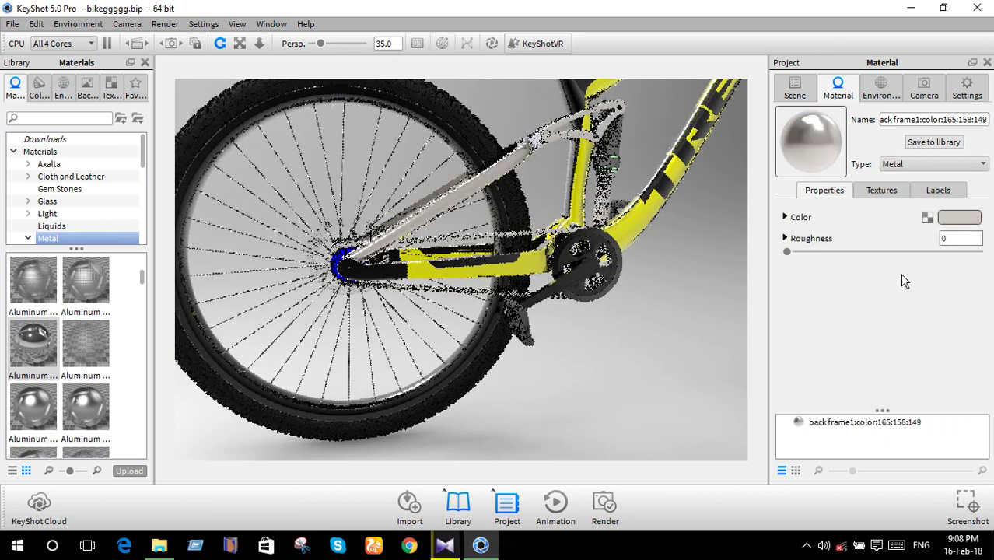
{"action": "scroll", "coordinate": [610, 287], "scroll_direction": "down", "scroll_amount": 4}
{"action": "scroll", "coordinate": [612, 287], "scroll_direction": "down", "scroll_amount": 3}
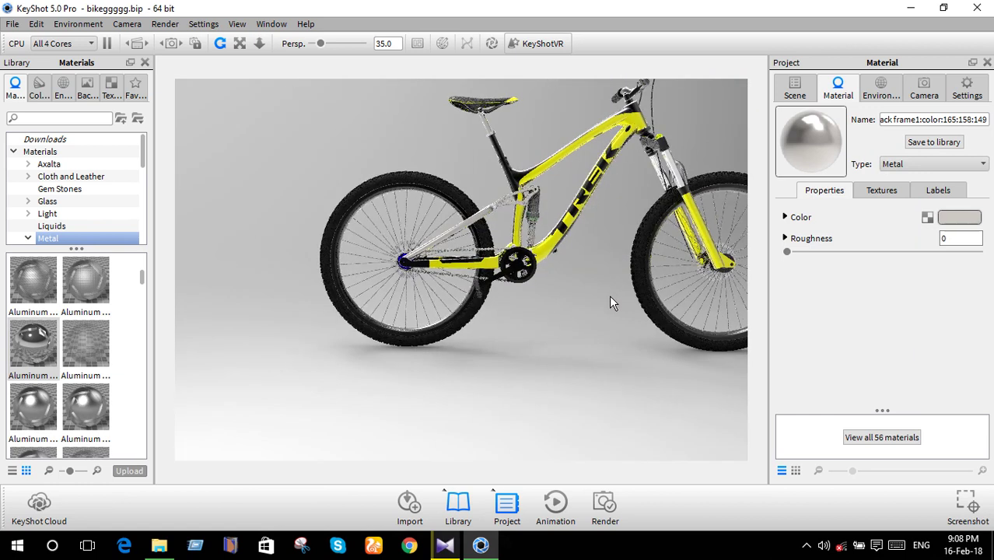
- Colour the back frame metal (165:158:149) pure black (0,0,0)
{"action": "left_click", "coordinate": [959, 221]}
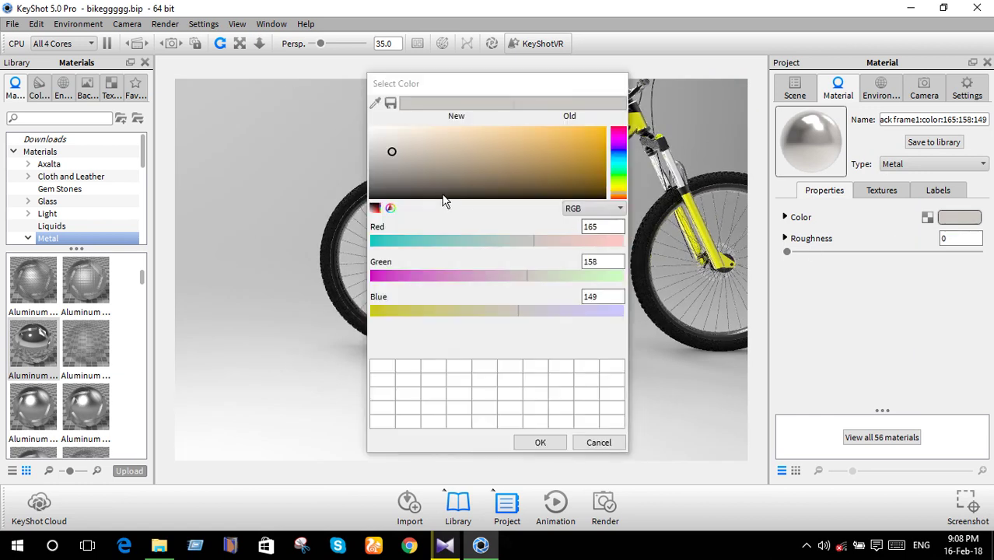
{"action": "left_click_drag", "start_coordinate": [374, 151], "coordinate": [371, 126]}
{"action": "mouse_move", "coordinate": [437, 87]}
{"action": "left_mouse_down"}
{"action": "mouse_move", "coordinate": [748, 213]}
{"action": "mouse_move", "coordinate": [593, 280]}
{"action": "left_mouse_up"}
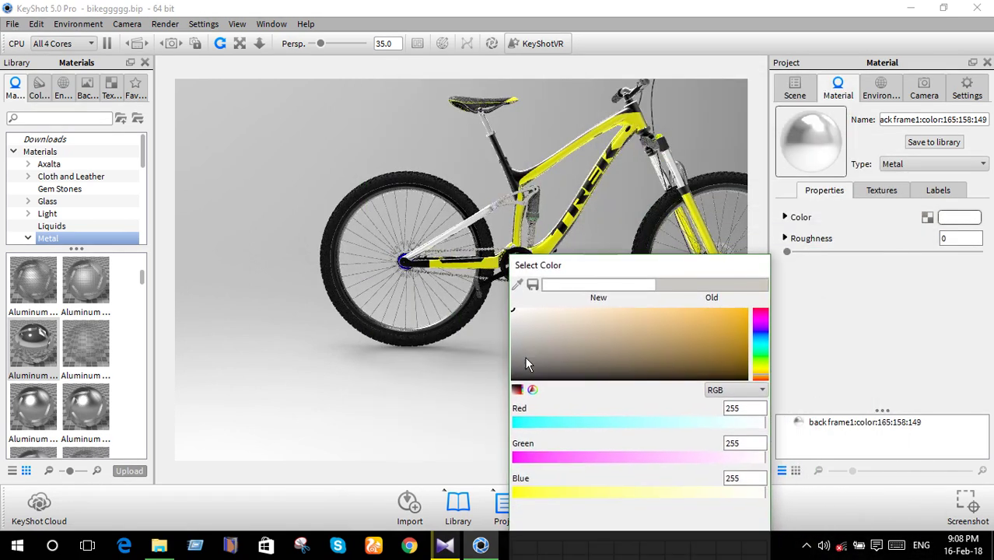
{"action": "left_click_drag", "start_coordinate": [524, 348], "coordinate": [490, 417]}
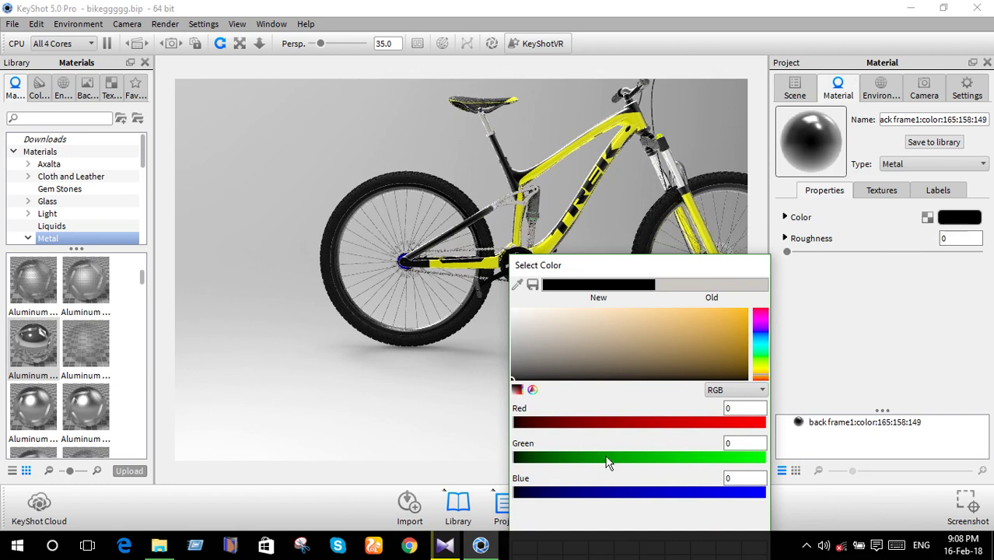
{"action": "left_click_drag", "start_coordinate": [670, 268], "coordinate": [689, 165]}
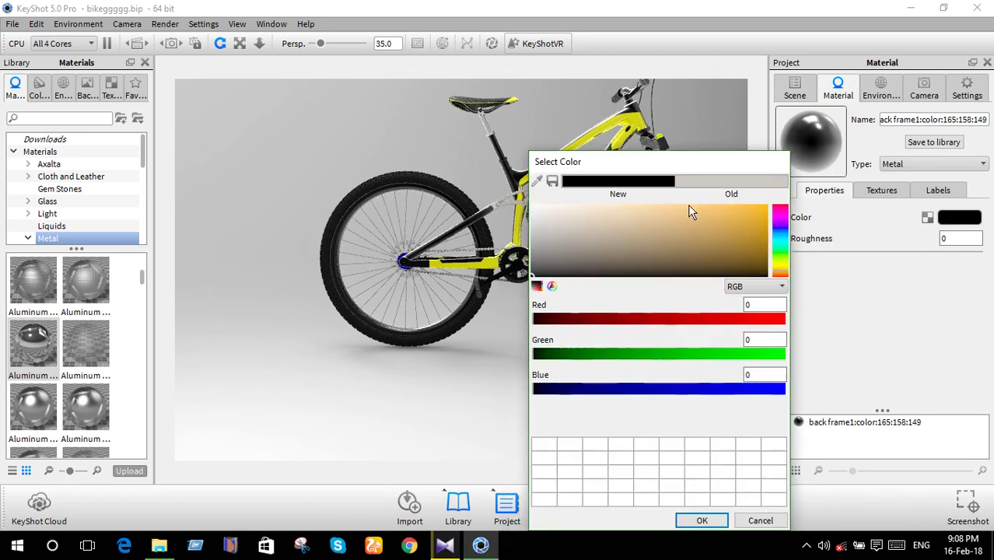
{"action": "left_click", "coordinate": [701, 521]}
- Make the second back frame material (202:209:238) black Metal as well
{"action": "scroll", "coordinate": [514, 229], "scroll_direction": "up", "scroll_amount": 5}
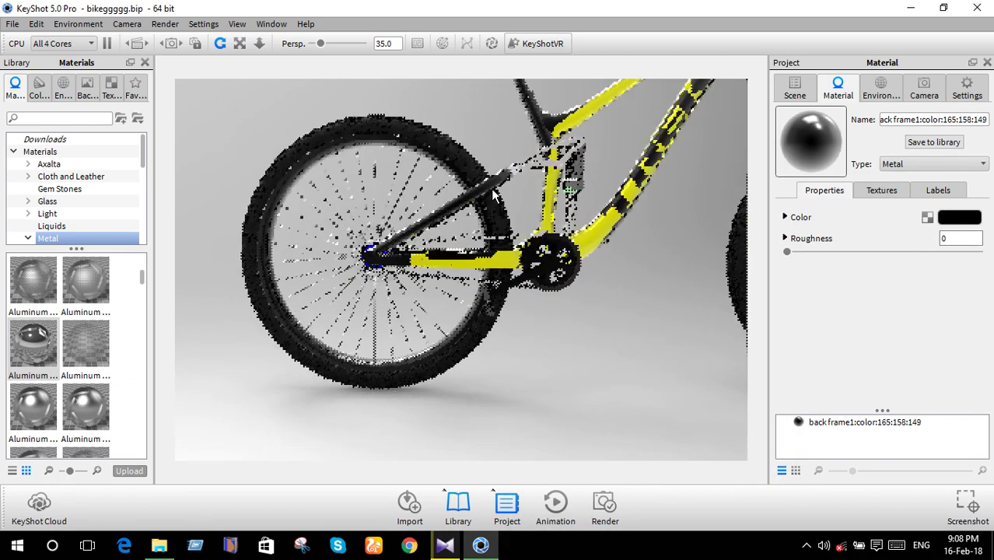
{"action": "right_click", "coordinate": [513, 173]}
{"action": "left_click", "coordinate": [548, 179]}
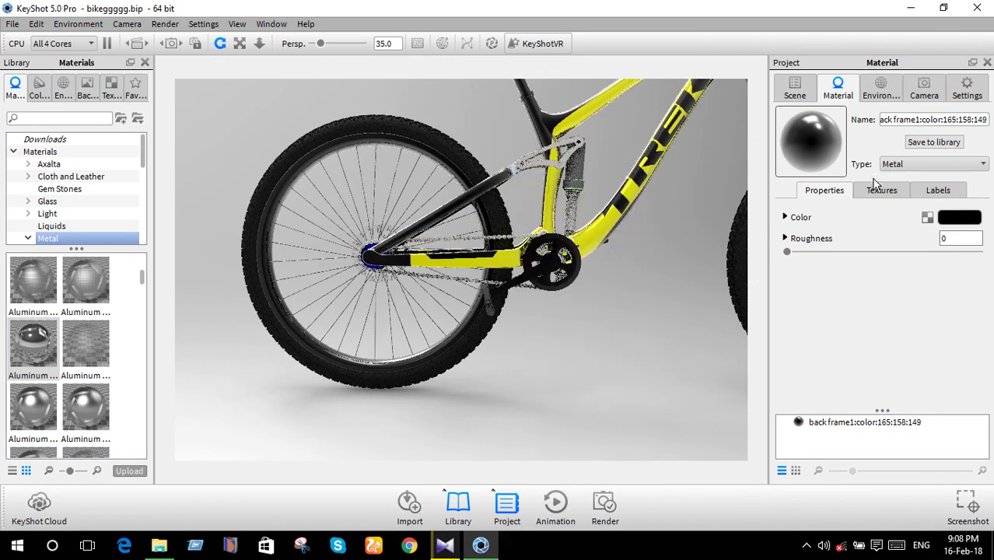
{"action": "left_click", "coordinate": [906, 164]}
{"action": "left_click", "coordinate": [891, 272]}
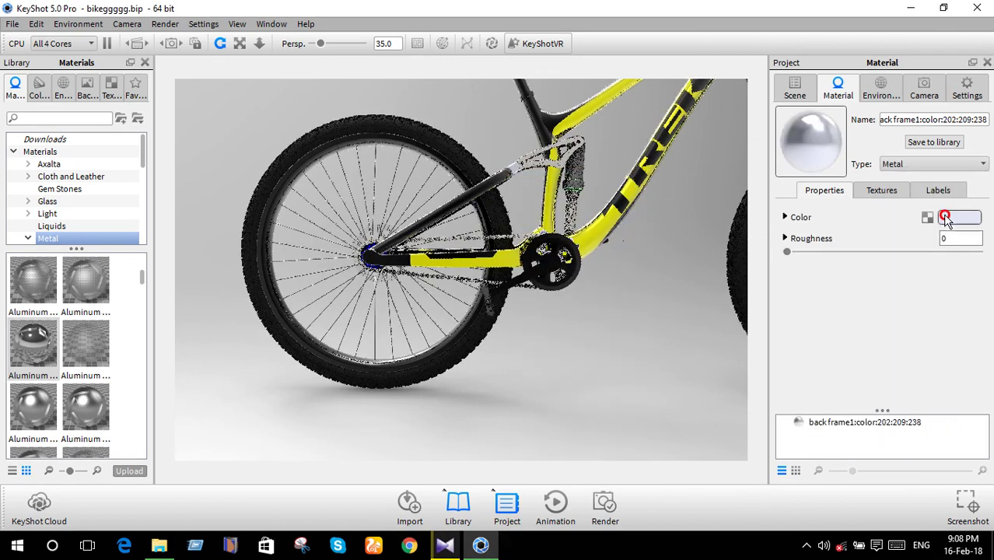
{"action": "left_click", "coordinate": [945, 221]}
{"action": "left_click", "coordinate": [376, 194]}
{"action": "left_click_drag", "start_coordinate": [377, 196], "coordinate": [338, 245]}
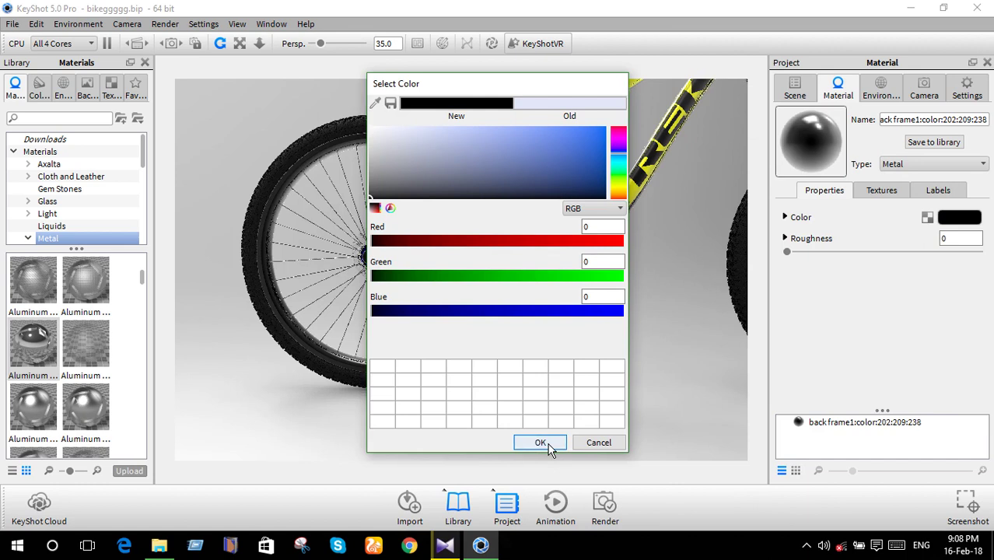
{"action": "left_click", "coordinate": [543, 443]}
{"action": "scroll", "coordinate": [549, 172], "scroll_direction": "up", "scroll_amount": 3}
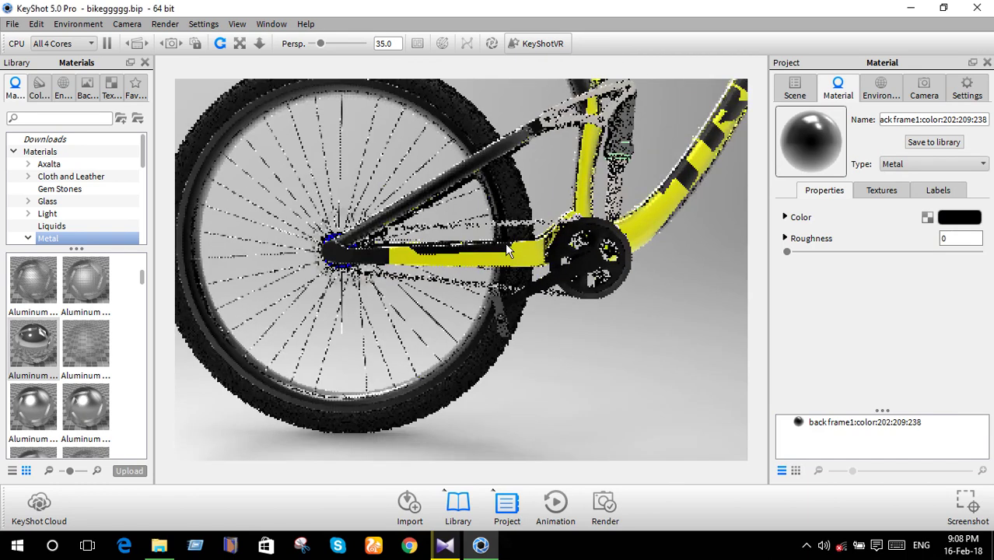
- Zoom in on the chain and open its material for editing
{"action": "middle_click_drag", "start_coordinate": [550, 172], "coordinate": [435, 317]}
{"action": "scroll", "coordinate": [424, 405], "scroll_direction": "up", "scroll_amount": 3}
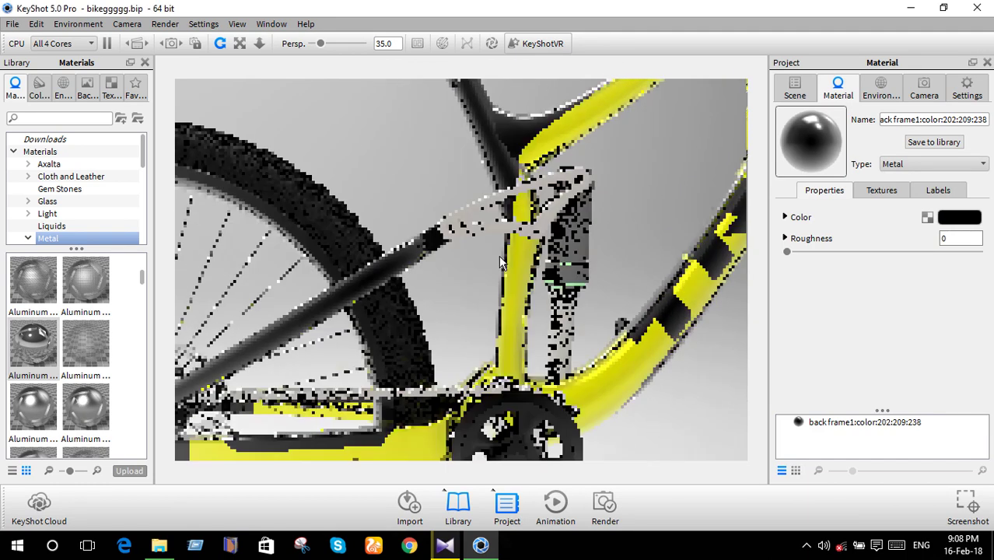
{"action": "scroll", "coordinate": [495, 262], "scroll_direction": "up", "scroll_amount": 3}
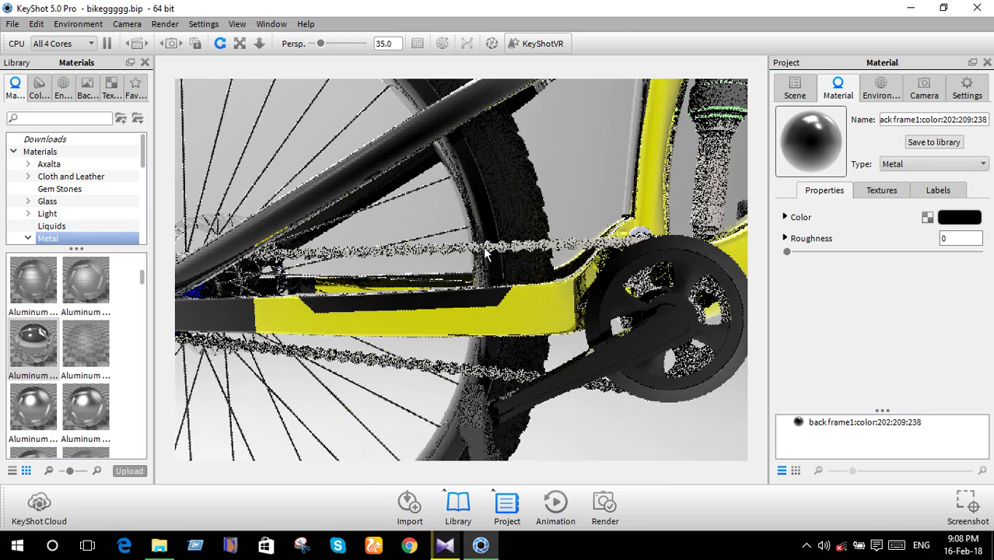
{"action": "right_click", "coordinate": [483, 247]}
{"action": "left_click", "coordinate": [512, 260]}
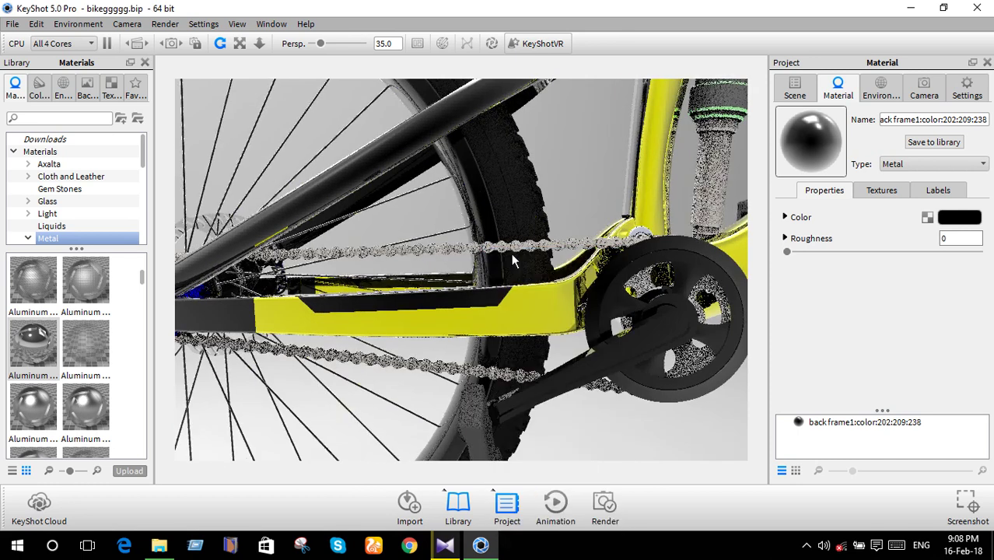
{"action": "left_click", "coordinate": [898, 164]}
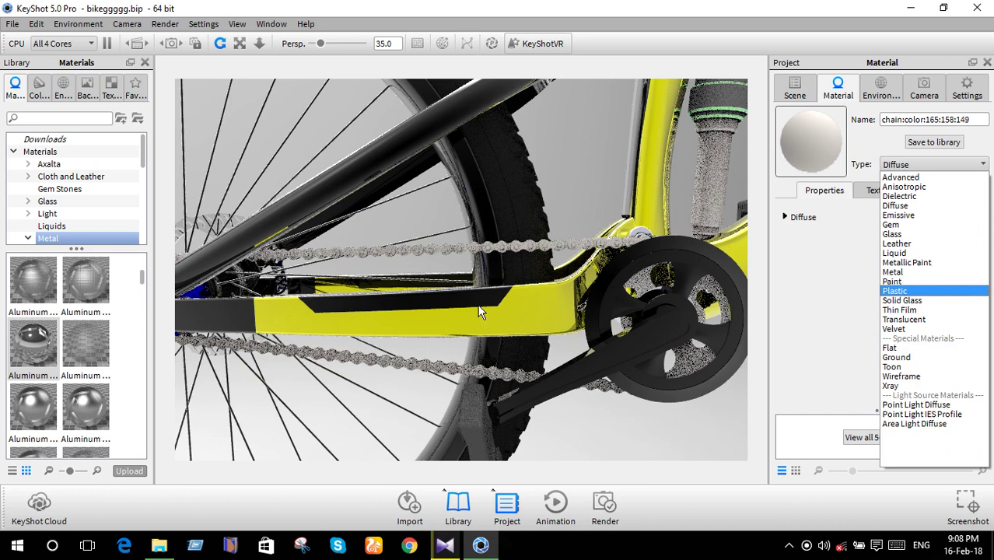
- Browse the Metal library to the copper materials and drag Copper Rough onto the chain
{"action": "scroll", "coordinate": [28, 354], "scroll_direction": "down", "scroll_amount": 5}
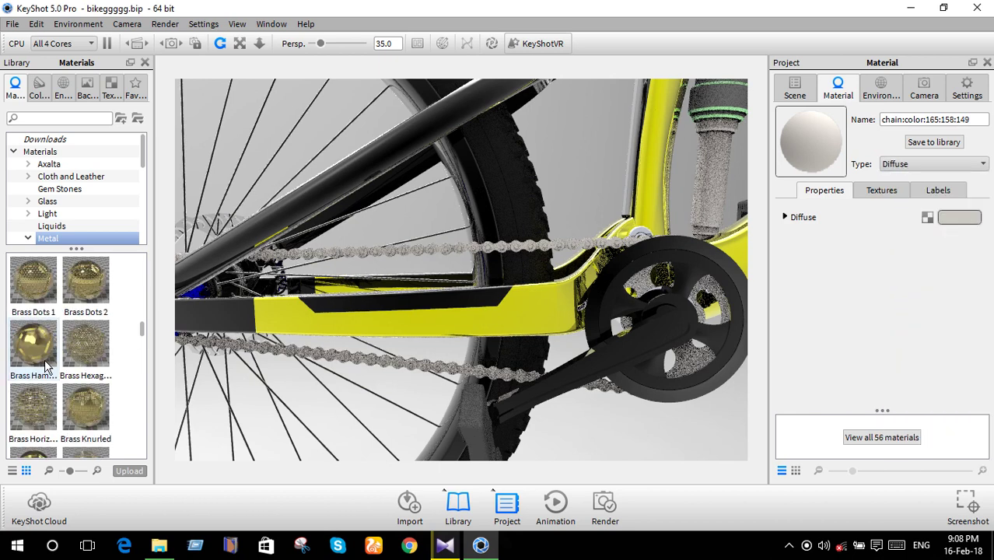
{"action": "scroll", "coordinate": [69, 403], "scroll_direction": "down", "scroll_amount": 3}
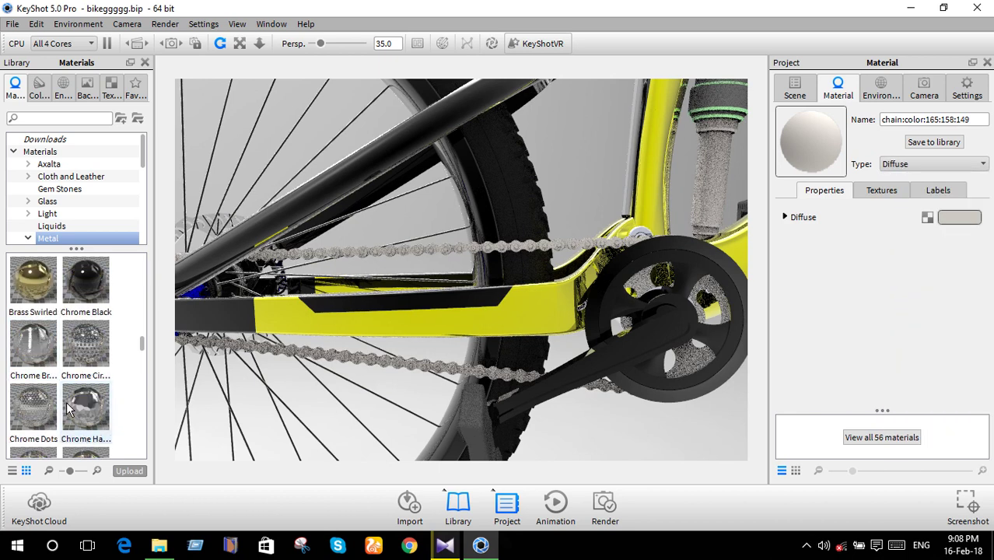
{"action": "scroll", "coordinate": [67, 406], "scroll_direction": "down", "scroll_amount": 4}
{"action": "scroll", "coordinate": [67, 406], "scroll_direction": "down", "scroll_amount": 3}
{"action": "scroll", "coordinate": [67, 405], "scroll_direction": "down", "scroll_amount": 2}
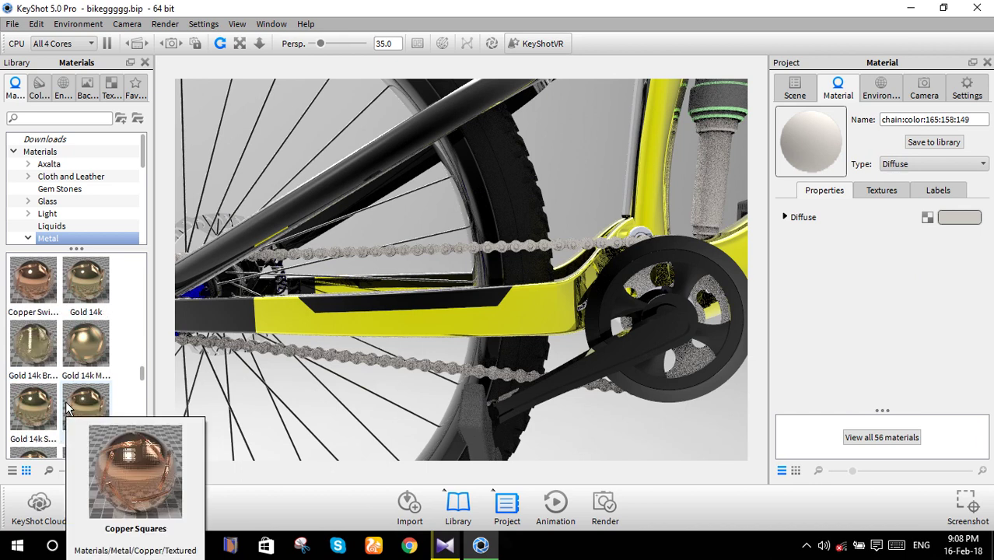
{"action": "scroll", "coordinate": [65, 400], "scroll_direction": "up", "scroll_amount": 3}
{"action": "mouse_move", "coordinate": [32, 342]}
{"action": "left_mouse_down"}
{"action": "mouse_move", "coordinate": [513, 258]}
{"action": "mouse_move", "coordinate": [523, 247]}
{"action": "mouse_move", "coordinate": [445, 257]}
{"action": "left_mouse_up"}
{"action": "left_click_drag", "start_coordinate": [181, 317], "coordinate": [182, 317]}
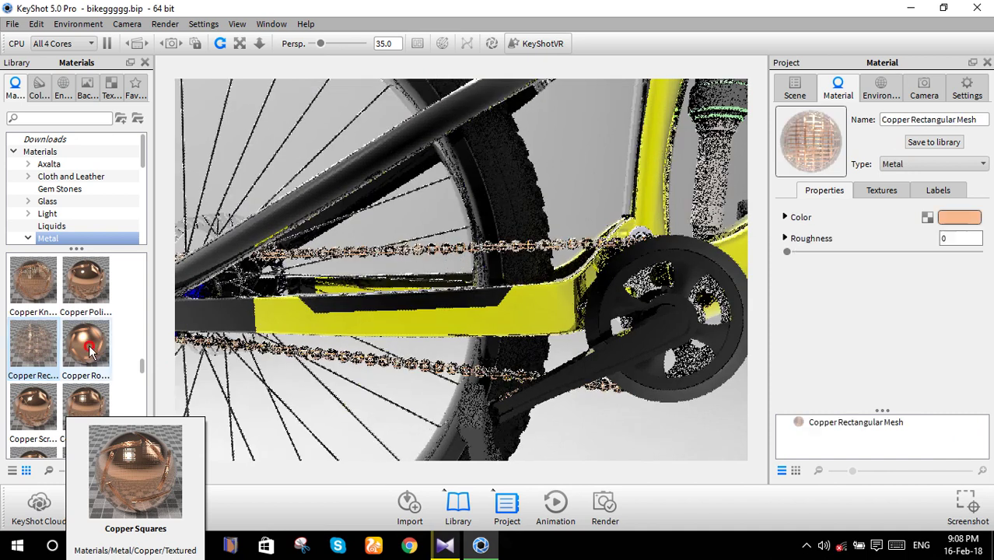
{"action": "left_click_drag", "start_coordinate": [85, 344], "coordinate": [443, 260]}
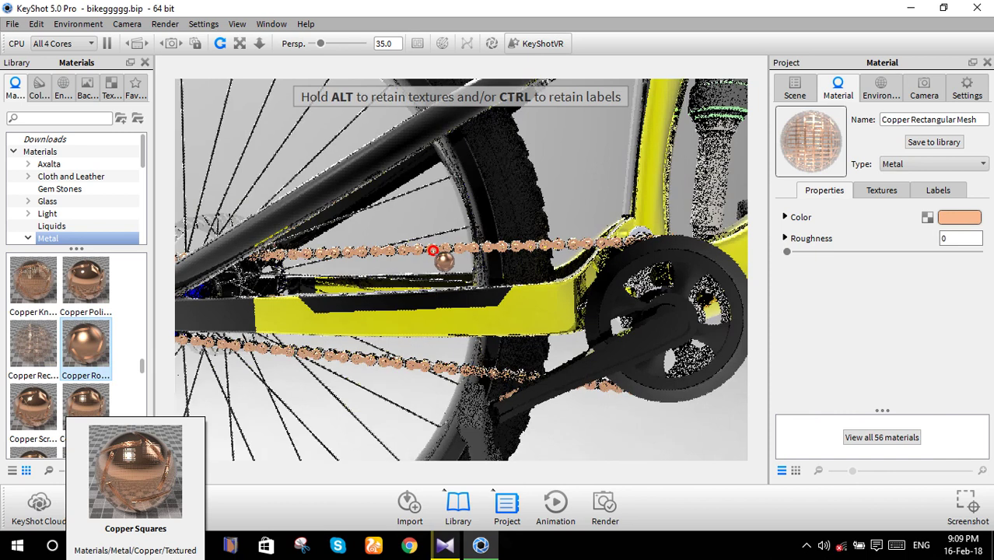
- Recolour the chain's Copper Rough to a muted grey-copper, RGB 152,129,117
{"action": "left_click", "coordinate": [928, 220]}
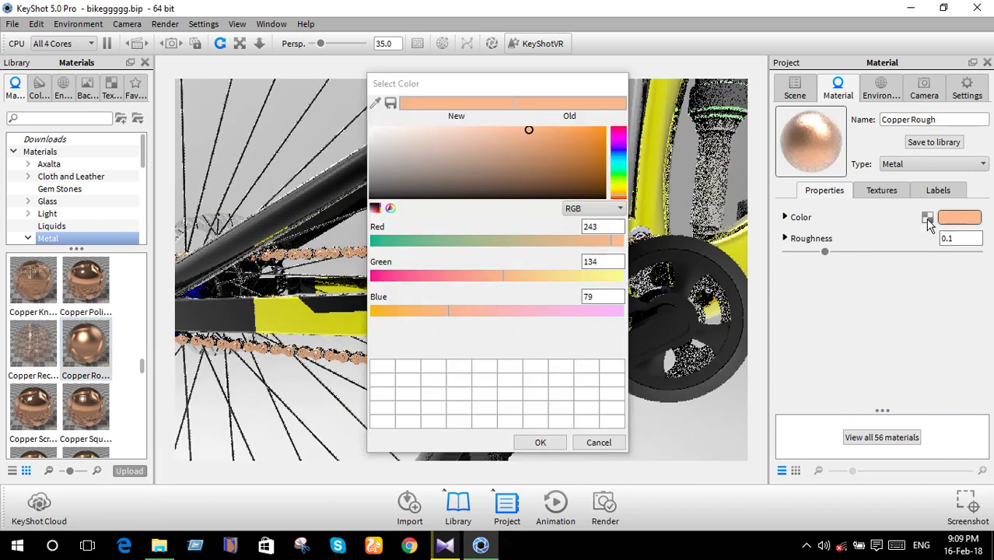
{"action": "left_click", "coordinate": [447, 156]}
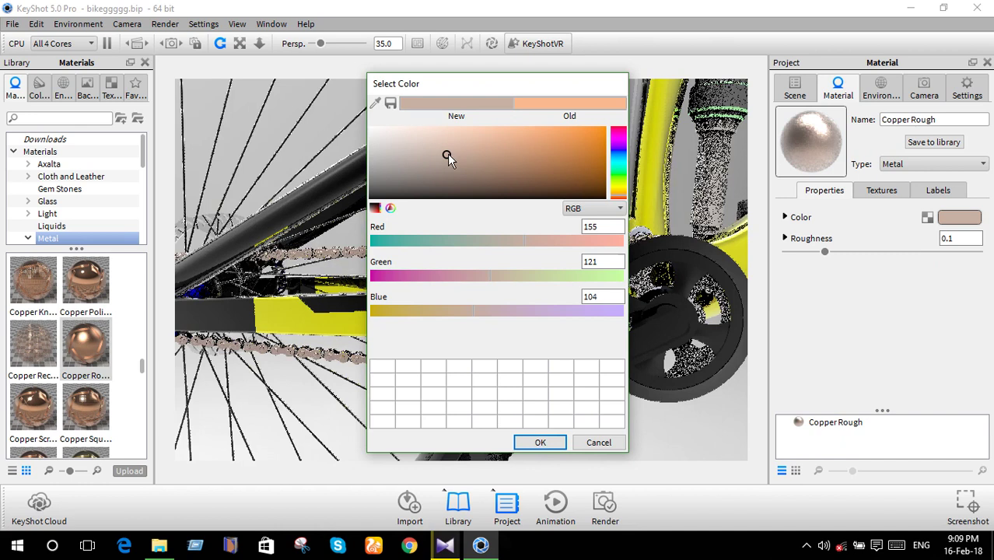
{"action": "left_click", "coordinate": [430, 153]}
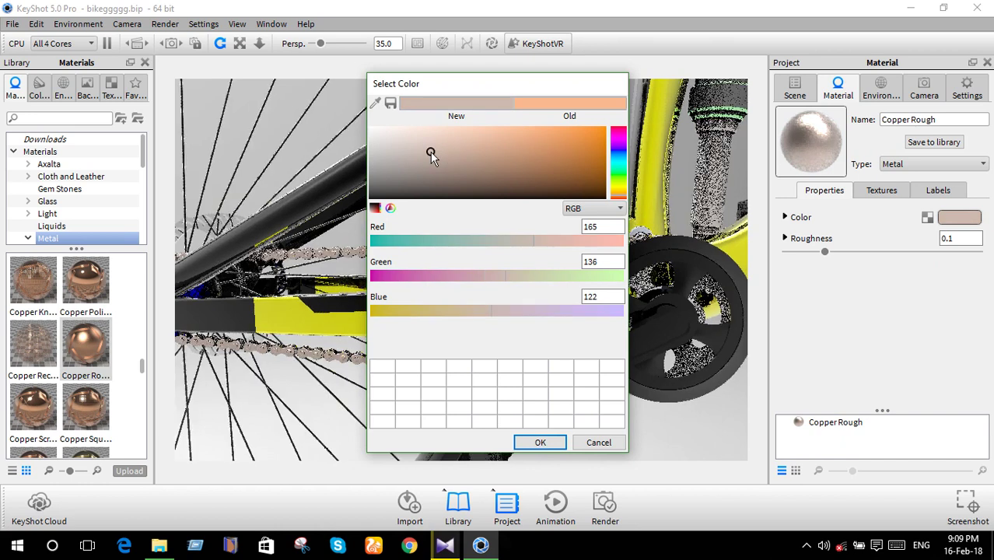
{"action": "left_click", "coordinate": [423, 156]}
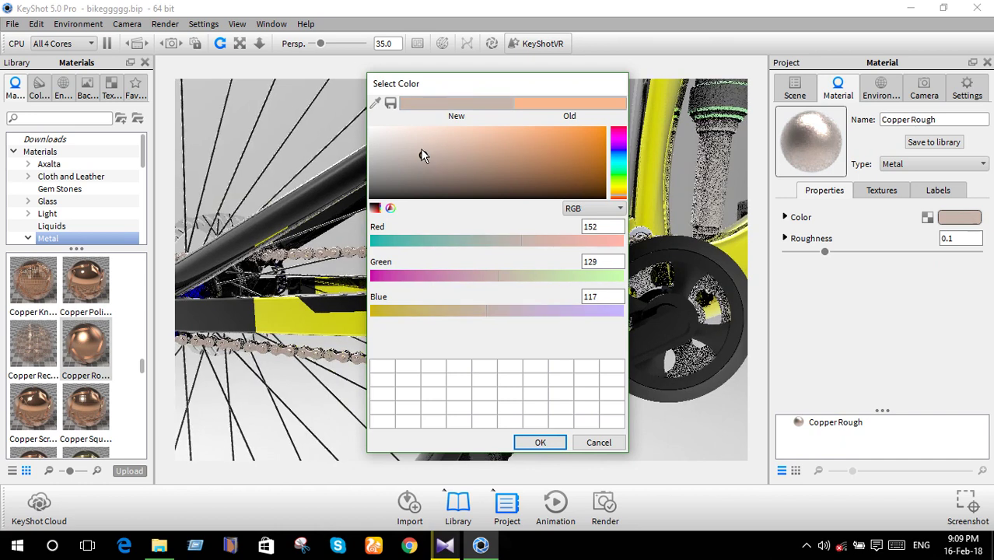
{"action": "left_click", "coordinate": [544, 443]}
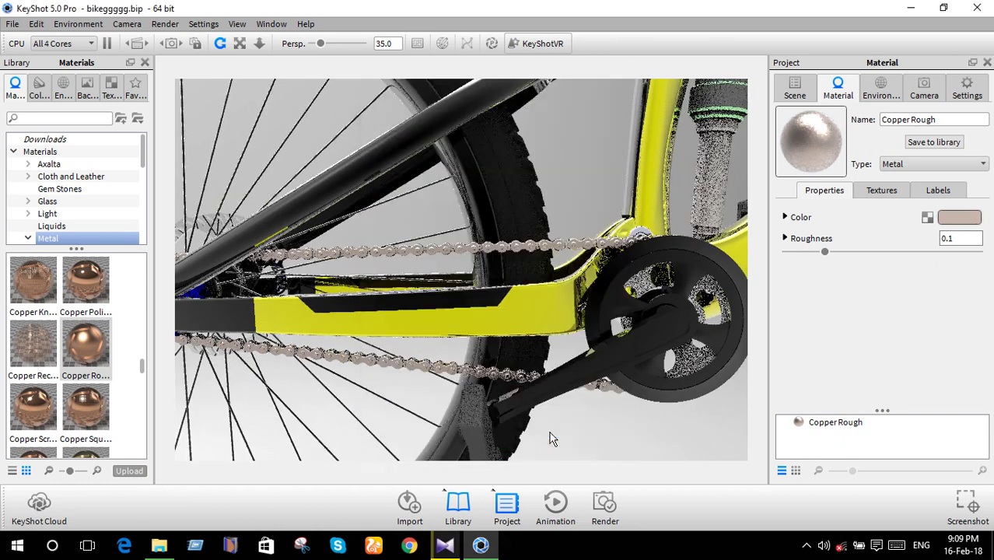
- Unlink the materials of the sprocket and two nearby parts and make each Metal
{"action": "right_click", "coordinate": [685, 370]}
{"action": "left_click", "coordinate": [749, 115]}
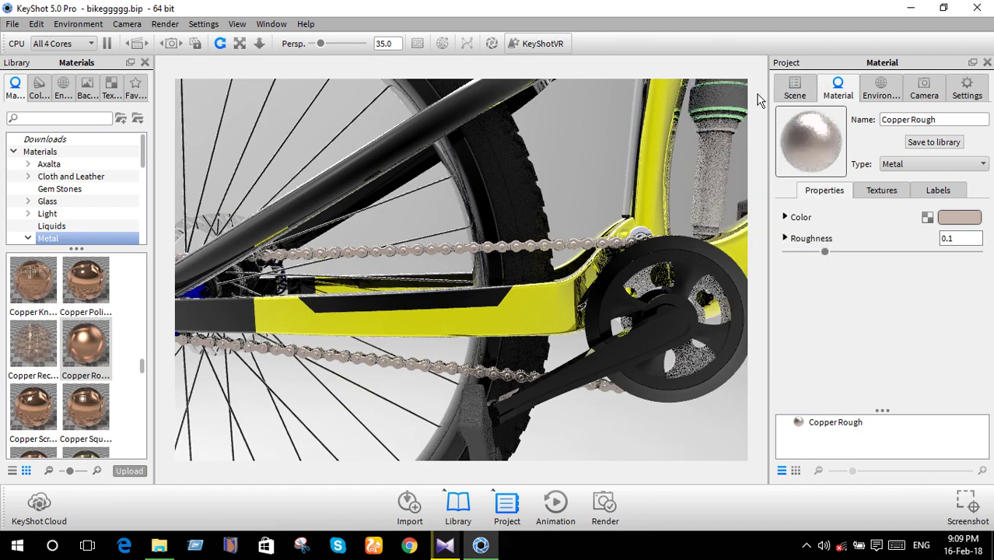
{"action": "left_click", "coordinate": [898, 168]}
{"action": "left_click", "coordinate": [893, 271]}
{"action": "right_click", "coordinate": [719, 192]}
{"action": "left_click", "coordinate": [758, 230]}
{"action": "left_click", "coordinate": [894, 164]}
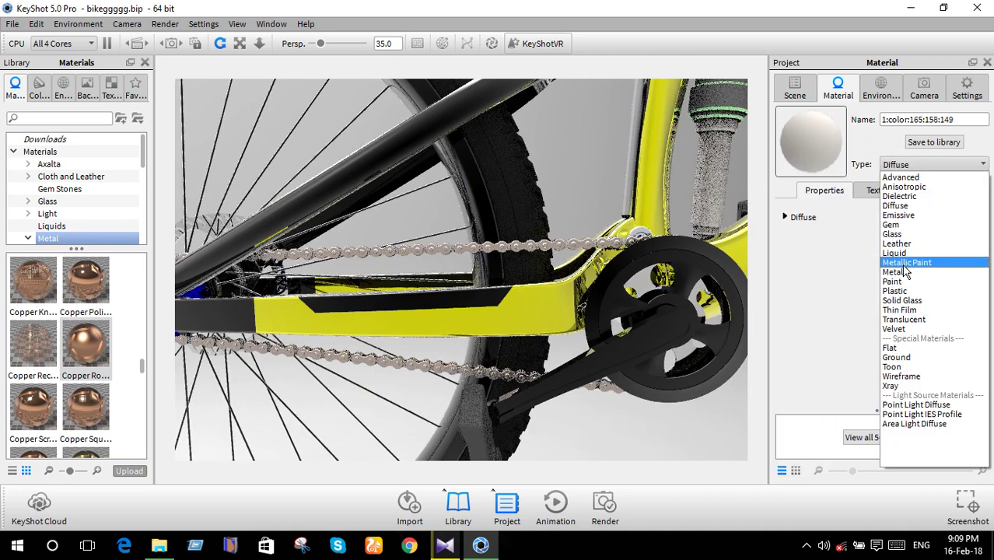
{"action": "left_click", "coordinate": [892, 271]}
{"action": "right_click", "coordinate": [729, 101]}
{"action": "left_click", "coordinate": [746, 105]}
{"action": "left_click", "coordinate": [929, 164]}
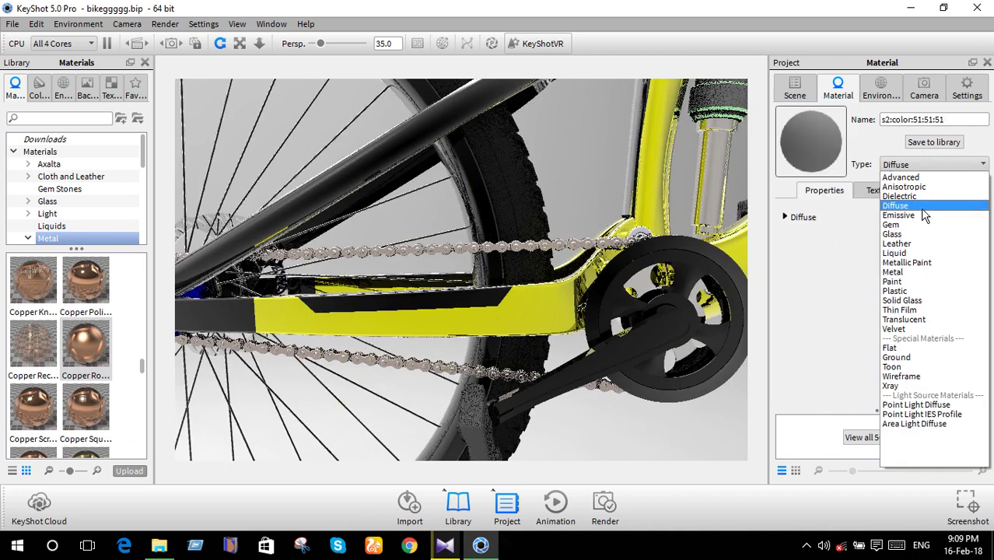
{"action": "left_click", "coordinate": [911, 272]}
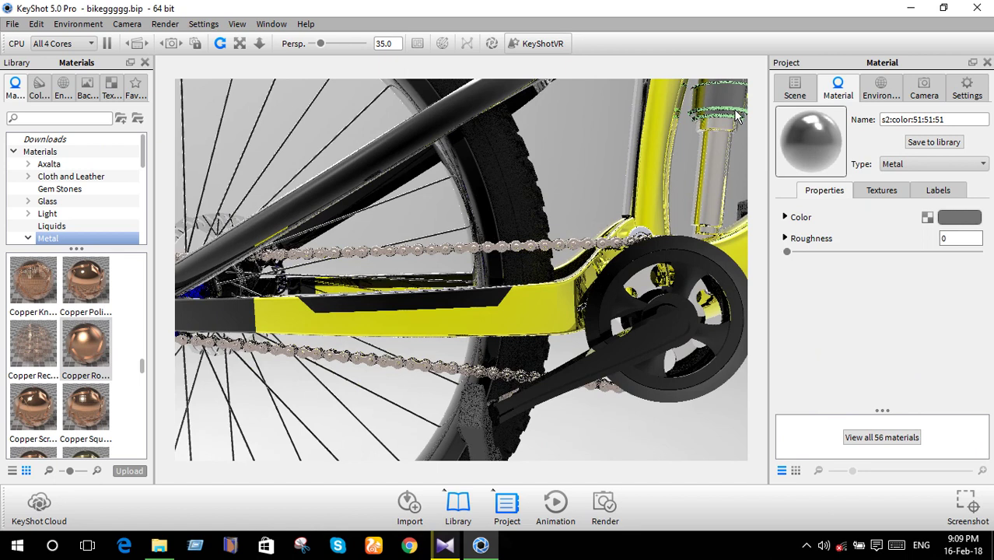
- Turn the green shock part's material into bright yellow Metal (255,213,0)
{"action": "right_click", "coordinate": [734, 110]}
{"action": "left_click", "coordinate": [826, 134]}
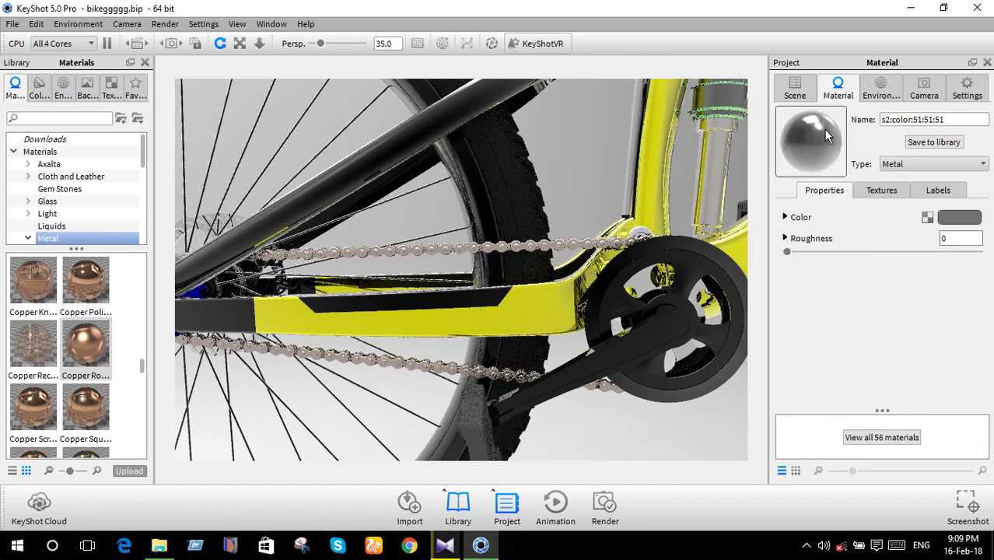
{"action": "left_click", "coordinate": [919, 165]}
{"action": "left_click", "coordinate": [925, 275]}
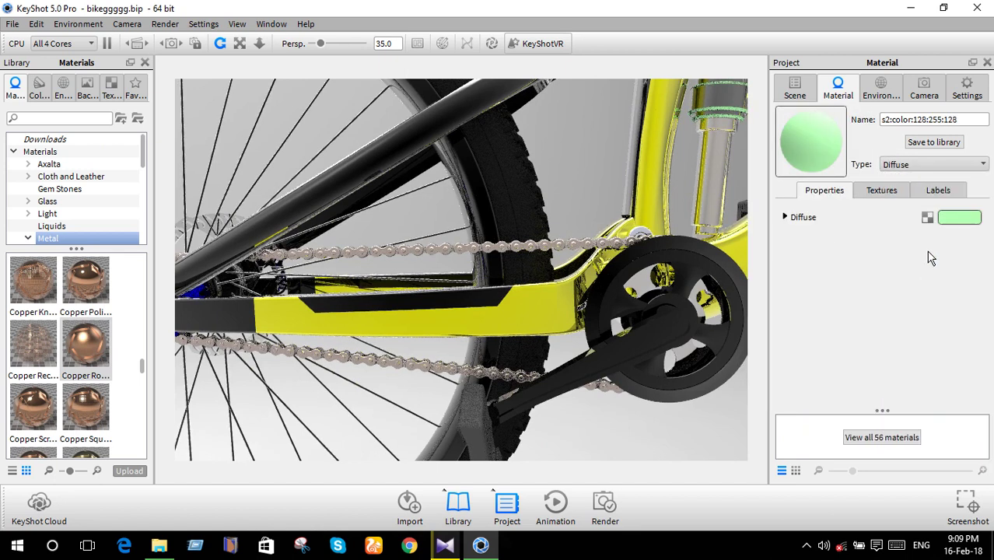
{"action": "left_click", "coordinate": [964, 217]}
{"action": "mouse_move", "coordinate": [621, 190]}
{"action": "left_mouse_down"}
{"action": "mouse_move", "coordinate": [621, 160]}
{"action": "mouse_move", "coordinate": [603, 128]}
{"action": "left_mouse_up"}
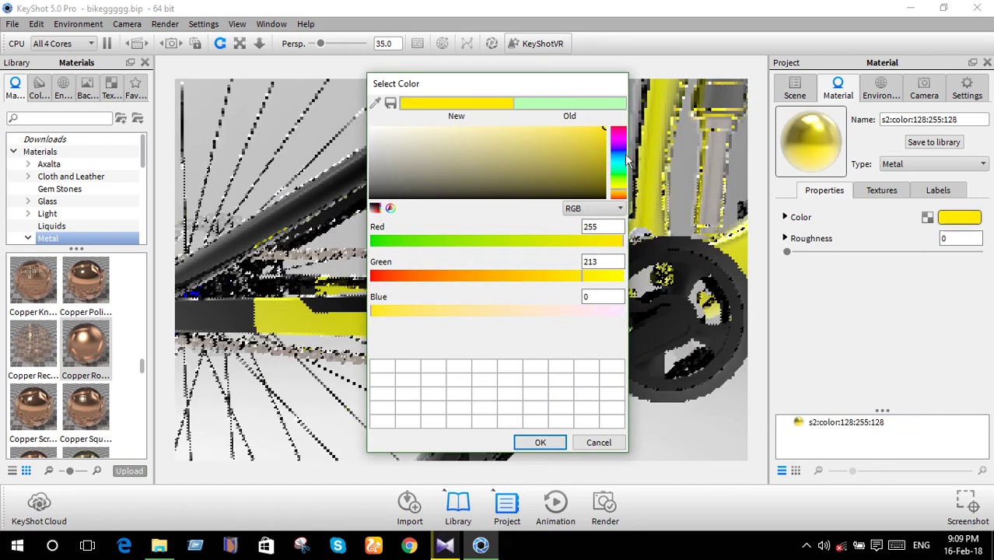
{"action": "left_click", "coordinate": [541, 443]}
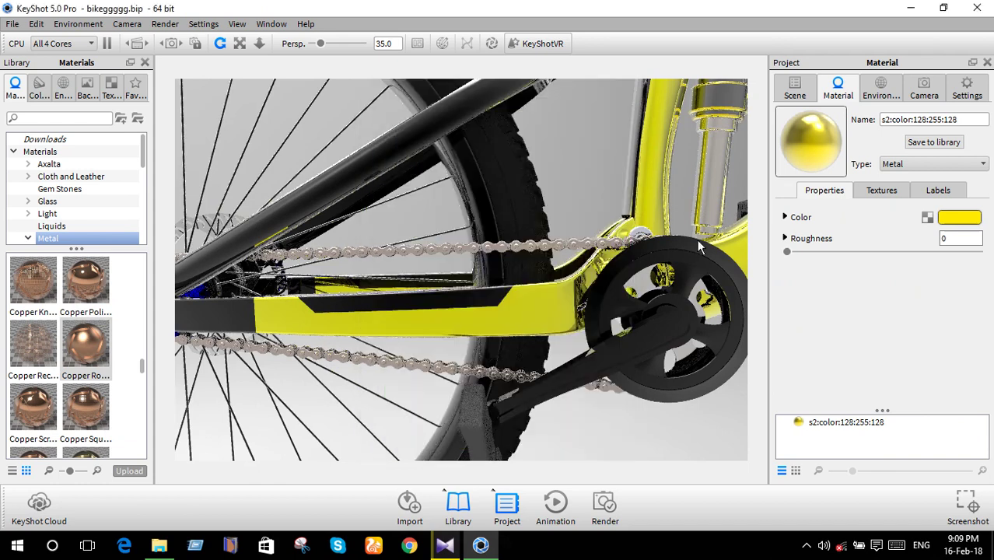
- Colour the grey shock part's metal pure black (0,0,0)
{"action": "right_click", "coordinate": [720, 90]}
{"action": "left_click", "coordinate": [746, 103]}
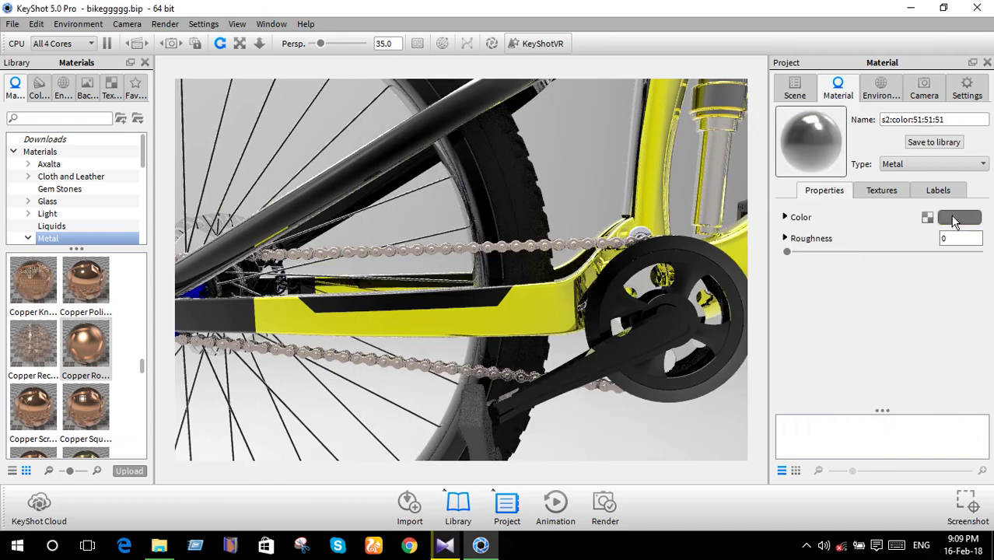
{"action": "left_click", "coordinate": [954, 220]}
{"action": "left_click_drag", "start_coordinate": [384, 200], "coordinate": [343, 200]}
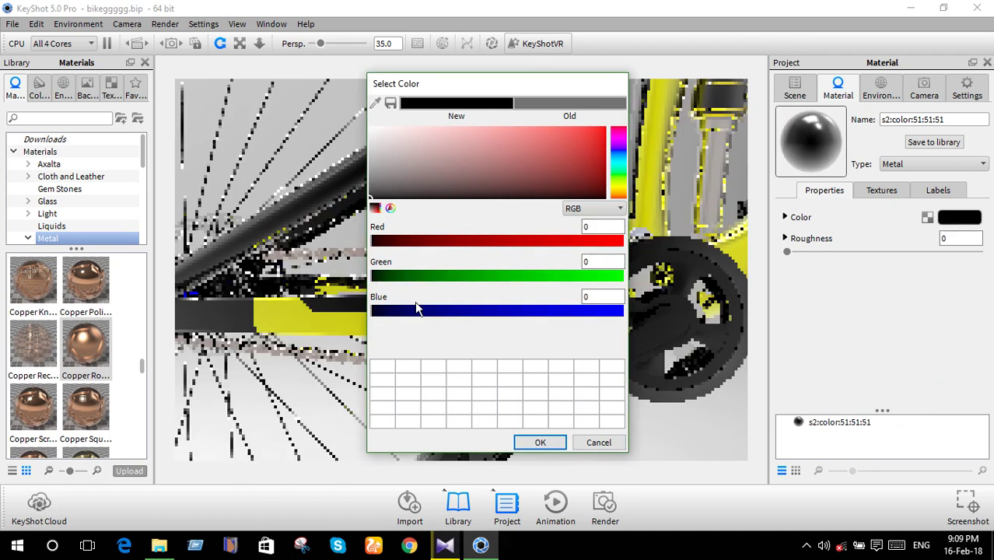
{"action": "left_click", "coordinate": [537, 440]}
{"action": "scroll", "coordinate": [612, 364], "scroll_direction": "down", "scroll_amount": 5}
{"action": "scroll", "coordinate": [449, 338], "scroll_direction": "up", "scroll_amount": 5}
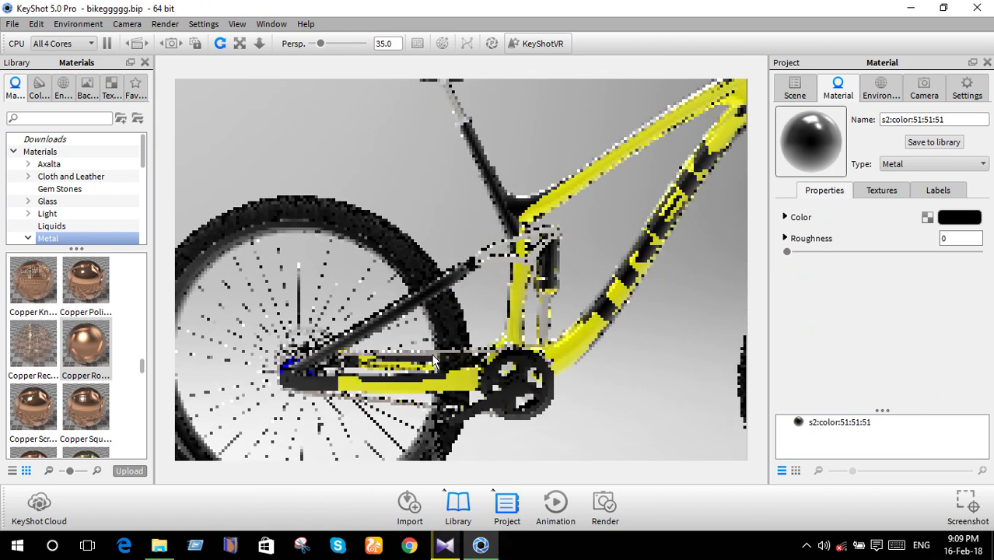
{"action": "scroll", "coordinate": [507, 294], "scroll_direction": "up", "scroll_amount": 6}
- Make the shock linkage material a Metal type and darken its colour to black
{"action": "right_click", "coordinate": [516, 265]}
{"action": "left_click", "coordinate": [539, 269]}
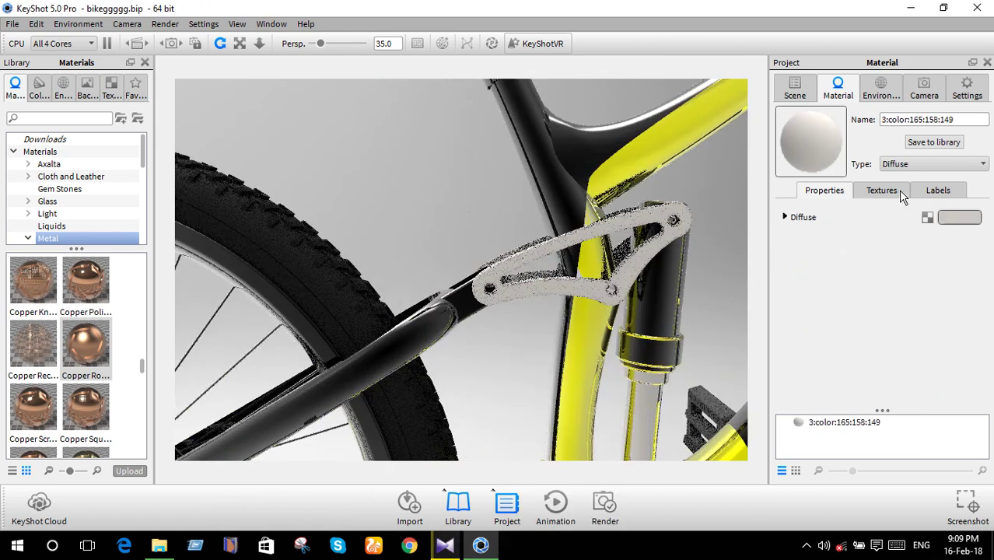
{"action": "left_click", "coordinate": [910, 167]}
{"action": "left_click", "coordinate": [929, 258]}
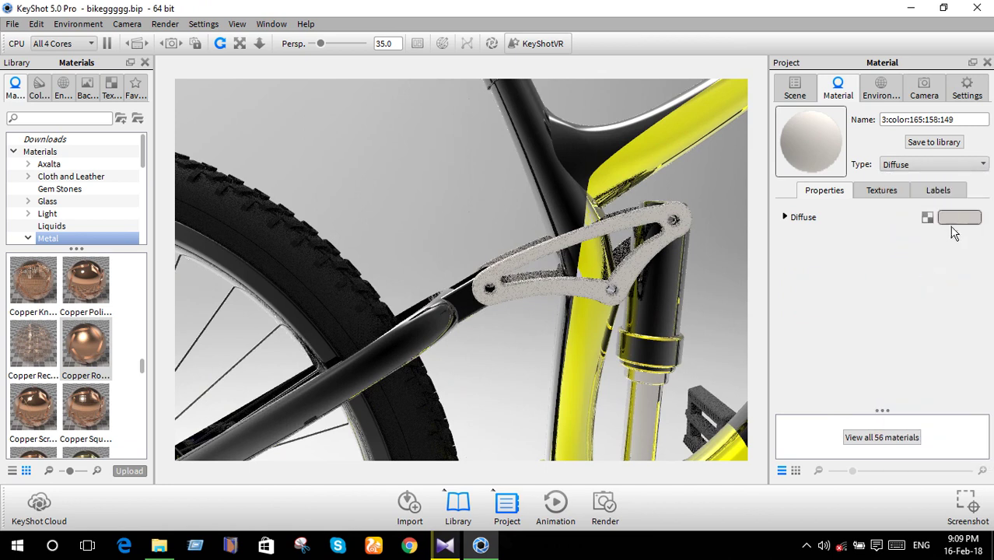
{"action": "left_click", "coordinate": [964, 217]}
{"action": "left_click_drag", "start_coordinate": [389, 187], "coordinate": [302, 219]}
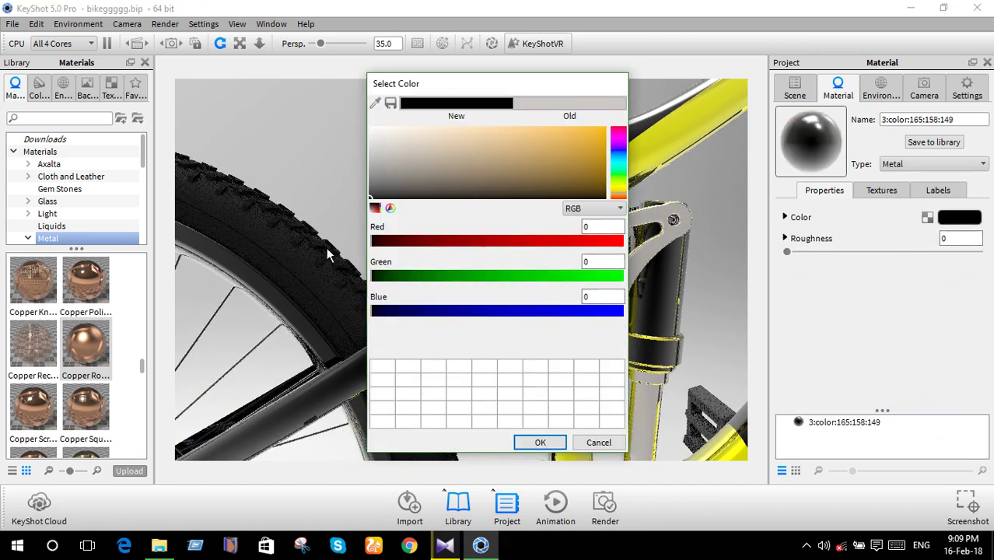
{"action": "left_click", "coordinate": [540, 442]}
{"action": "scroll", "coordinate": [505, 397], "scroll_direction": "up", "scroll_amount": 3}
{"action": "scroll", "coordinate": [503, 385], "scroll_direction": "down", "scroll_amount": 2}
{"action": "scroll", "coordinate": [502, 387], "scroll_direction": "down", "scroll_amount": 2}
{"action": "scroll", "coordinate": [503, 389], "scroll_direction": "down", "scroll_amount": 3}
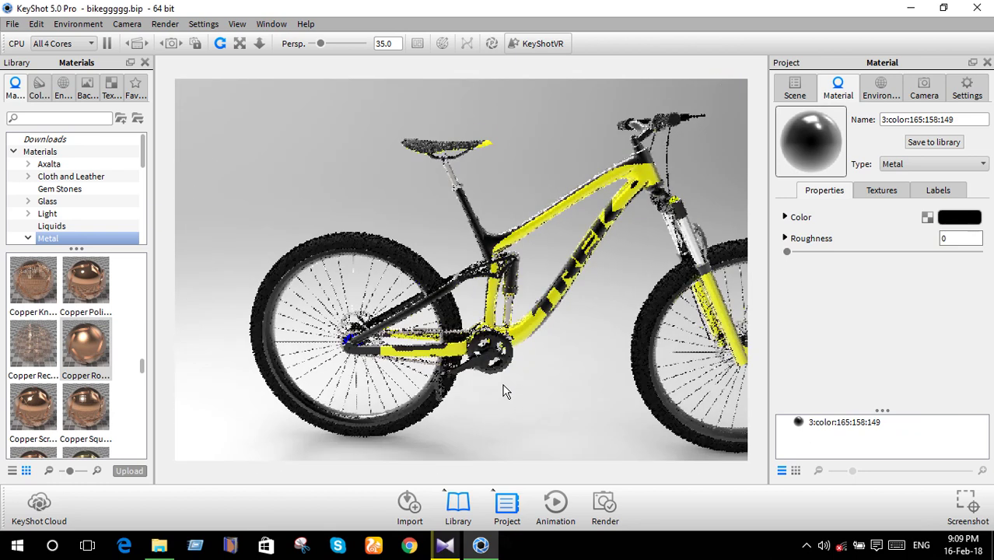
{"action": "scroll", "coordinate": [505, 374], "scroll_direction": "up", "scroll_amount": 2}
{"action": "scroll", "coordinate": [517, 334], "scroll_direction": "up", "scroll_amount": 2}
{"action": "scroll", "coordinate": [528, 299], "scroll_direction": "up", "scroll_amount": 2}
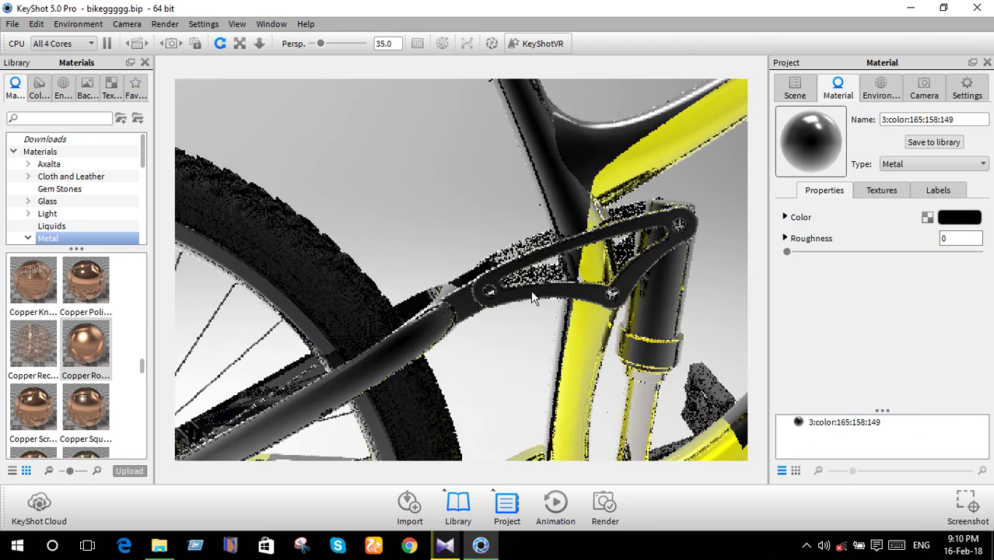
- Recolour the rear linkage material light grey (RGB 191, 184, 184)
{"action": "right_click", "coordinate": [530, 293]}
{"action": "left_click", "coordinate": [548, 11]}
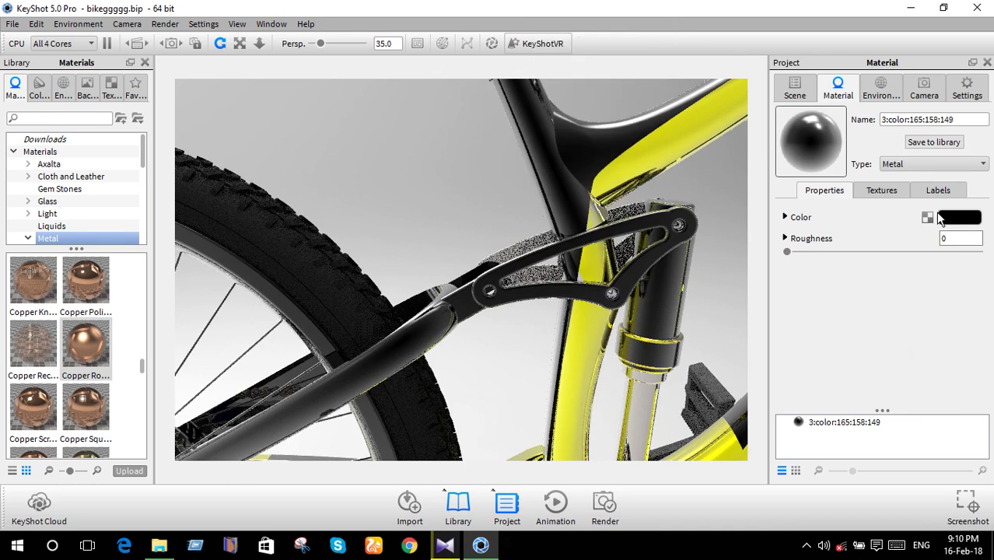
{"action": "left_click", "coordinate": [943, 219]}
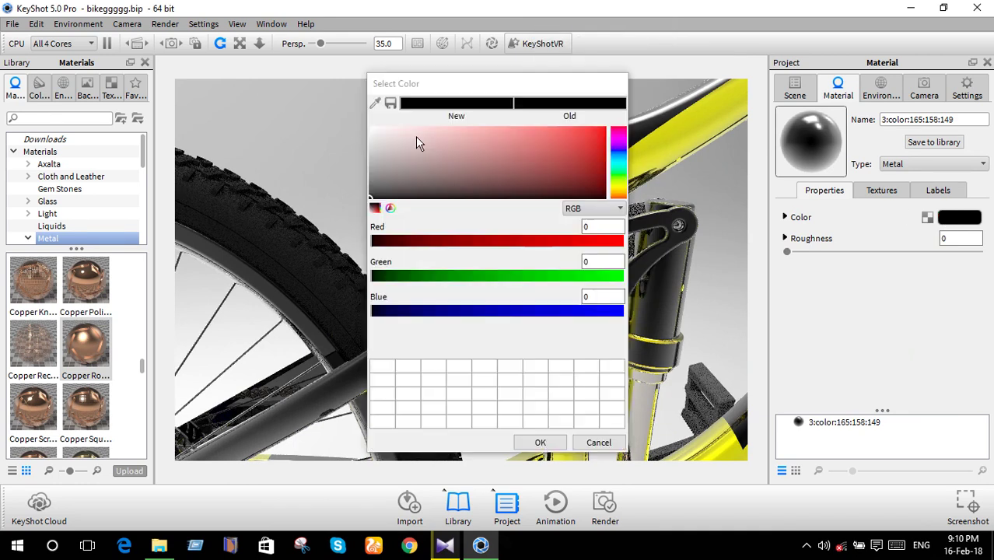
{"action": "left_click", "coordinate": [376, 147]}
{"action": "left_click_drag", "start_coordinate": [455, 87], "coordinate": [264, 70]}
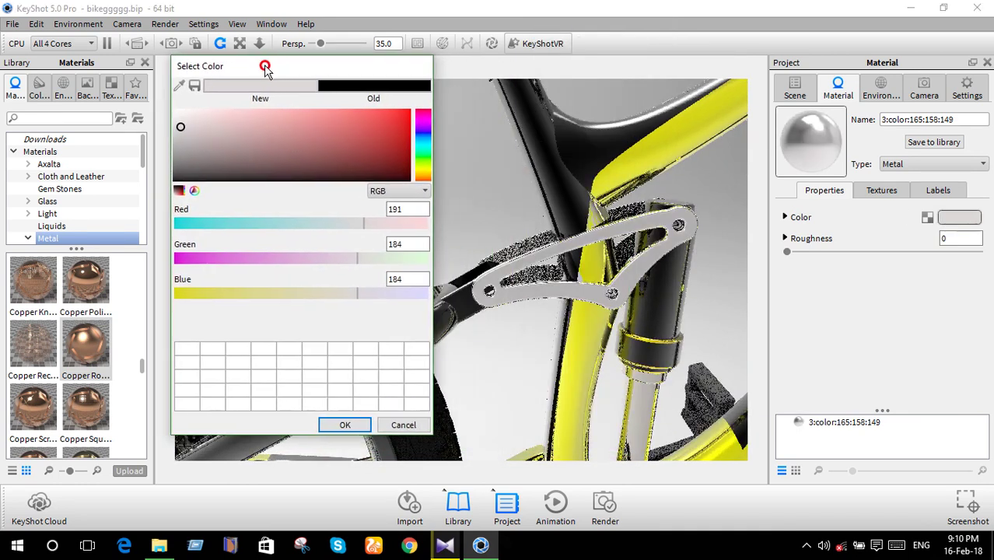
{"action": "left_click", "coordinate": [343, 424]}
- Make the neighbouring part a light grey Metal (RGB 191, 188, 184)
{"action": "right_click", "coordinate": [508, 253]}
{"action": "left_click", "coordinate": [531, 265]}
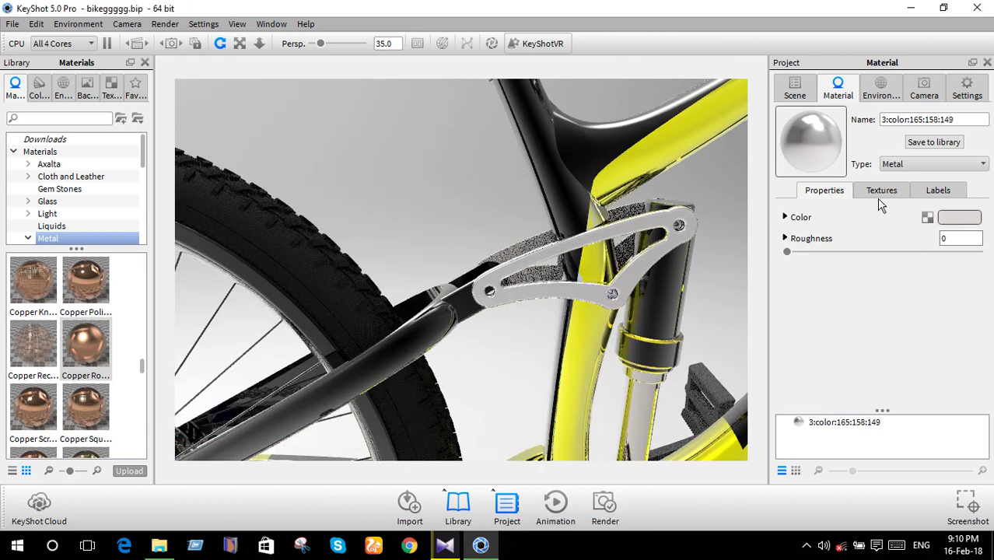
{"action": "left_click", "coordinate": [920, 165]}
{"action": "left_click", "coordinate": [892, 271]}
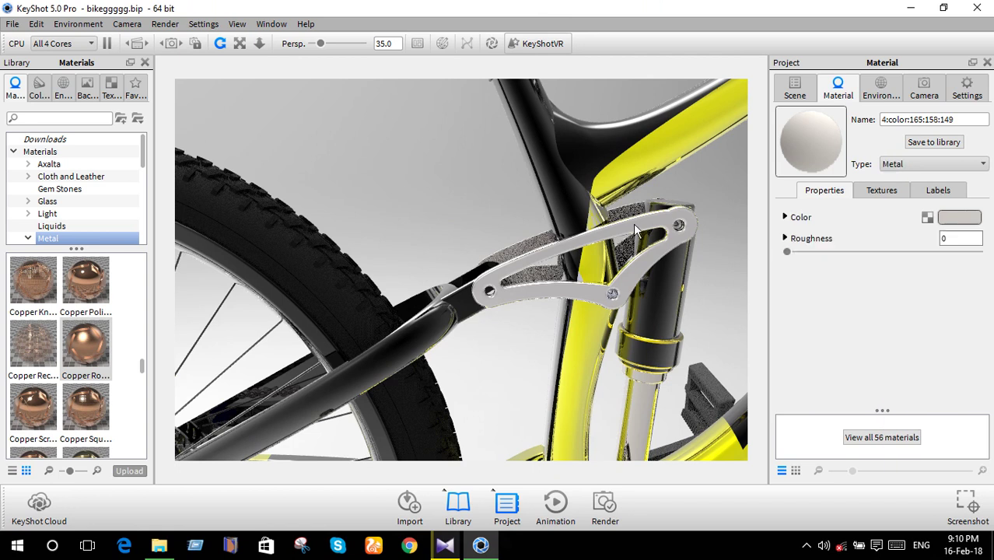
{"action": "left_click", "coordinate": [959, 217]}
{"action": "left_click", "coordinate": [376, 144]}
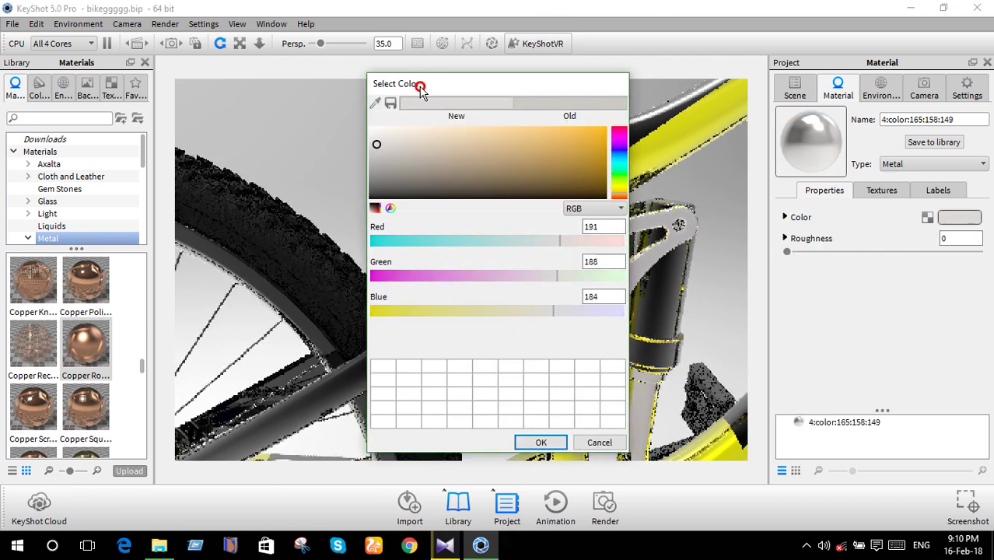
{"action": "left_click_drag", "start_coordinate": [428, 84], "coordinate": [161, 72]}
{"action": "left_click", "coordinate": [267, 426]}
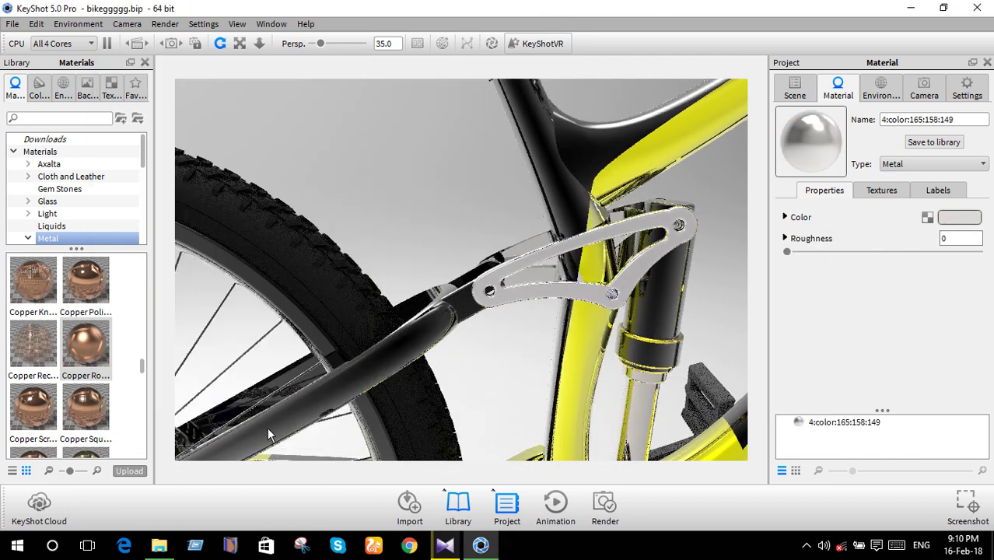
{"action": "scroll", "coordinate": [411, 346], "scroll_direction": "down", "scroll_amount": 5}
{"action": "scroll", "coordinate": [409, 339], "scroll_direction": "down", "scroll_amount": 3}
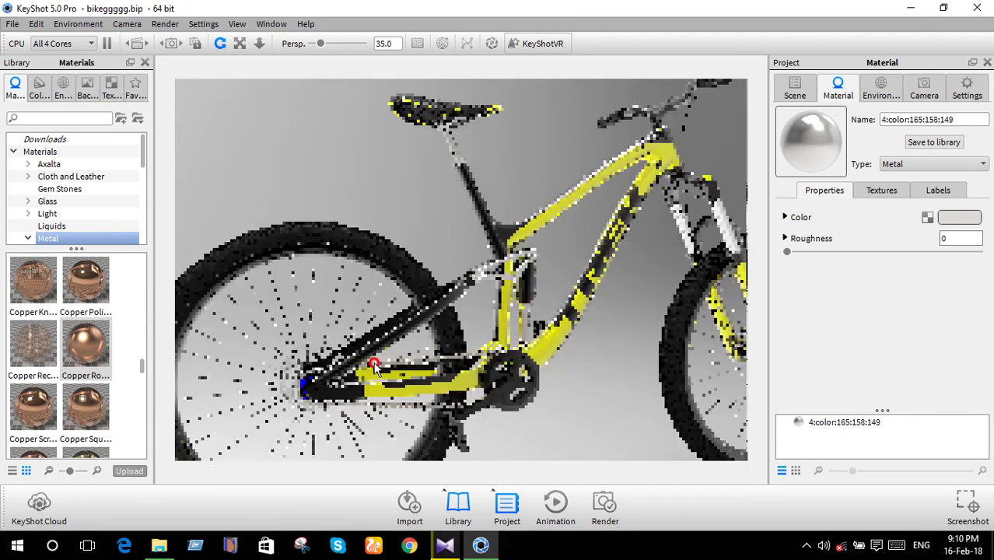
- Change the blue rear hub part's material type to Metal
{"action": "scroll", "coordinate": [374, 367], "scroll_direction": "down", "scroll_amount": 2}
{"action": "left_click_drag", "start_coordinate": [374, 367], "coordinate": [330, 373]}
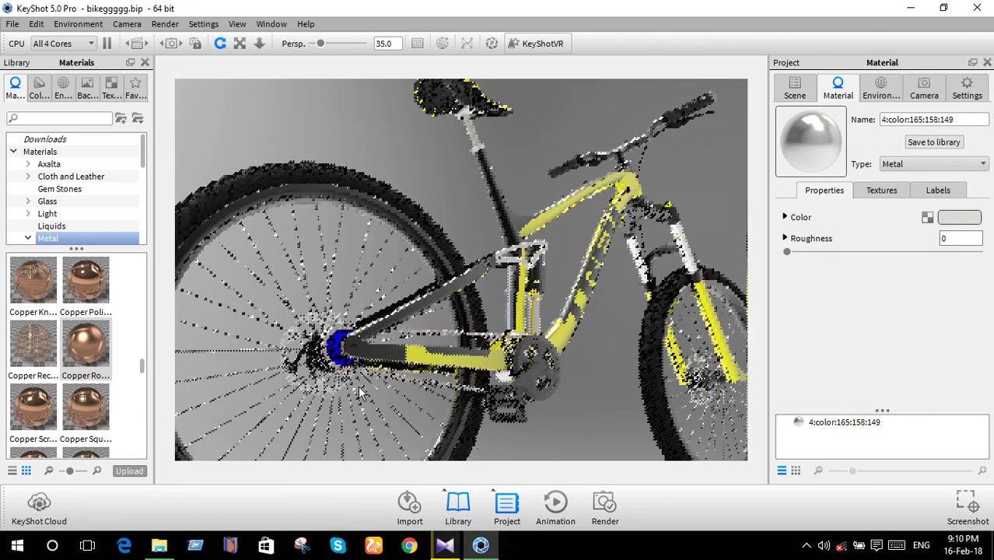
{"action": "scroll", "coordinate": [330, 373], "scroll_direction": "up", "scroll_amount": 3}
{"action": "right_click", "coordinate": [241, 118]}
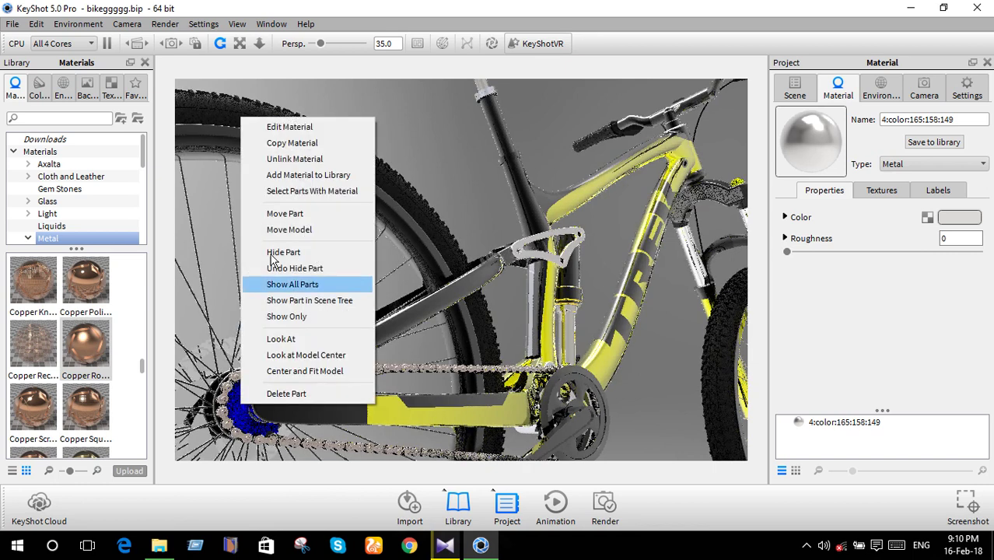
{"action": "left_click", "coordinate": [301, 130]}
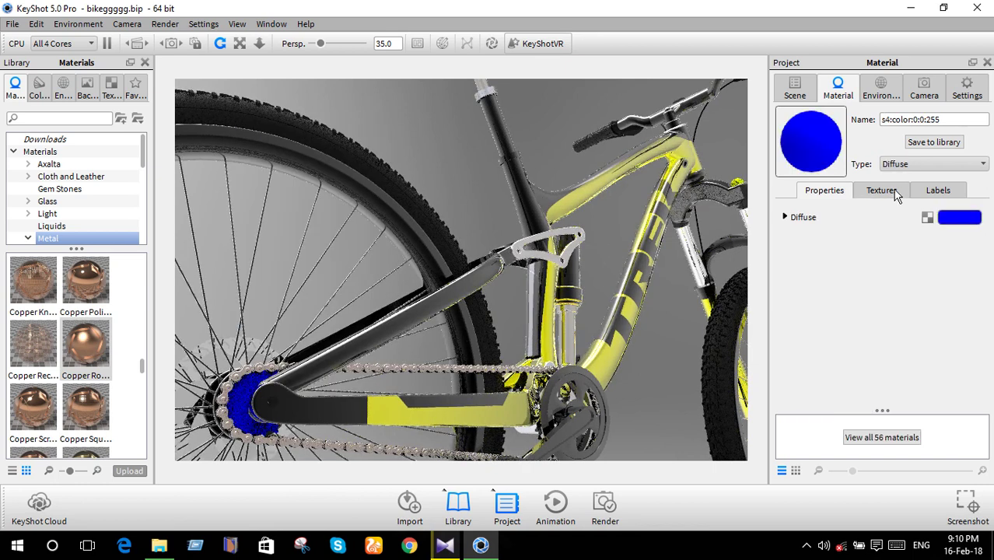
{"action": "left_click", "coordinate": [914, 165]}
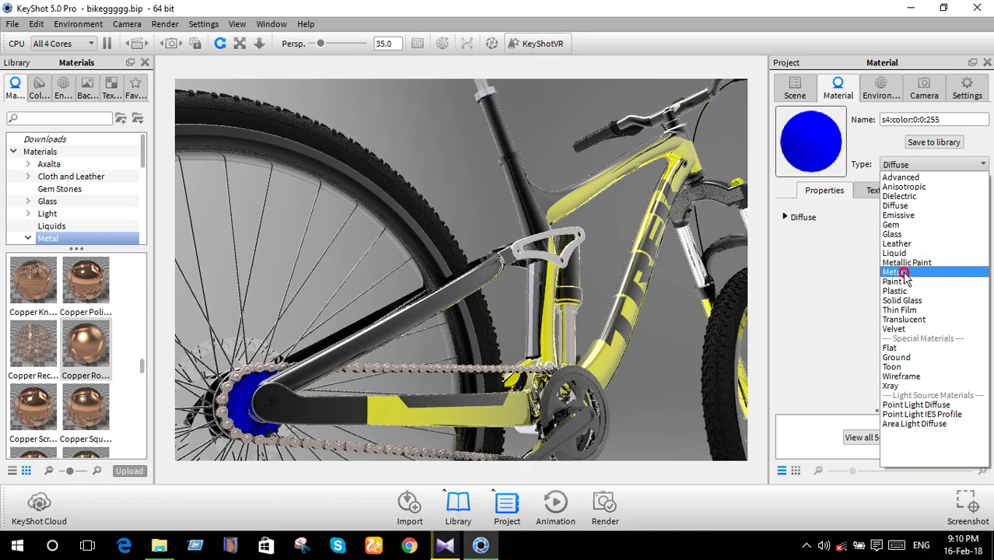
{"action": "left_click", "coordinate": [923, 249]}
- Colour the hub metal a pale grey-blue, RGB 168, 168, 183
{"action": "left_click", "coordinate": [957, 218]}
{"action": "left_click", "coordinate": [387, 166]}
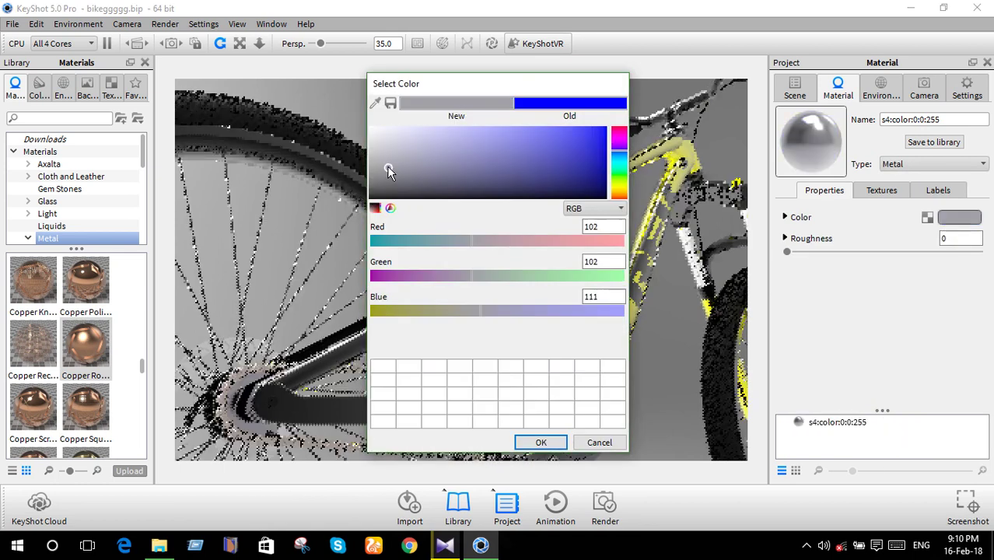
{"action": "left_click_drag", "start_coordinate": [387, 166], "coordinate": [380, 155]}
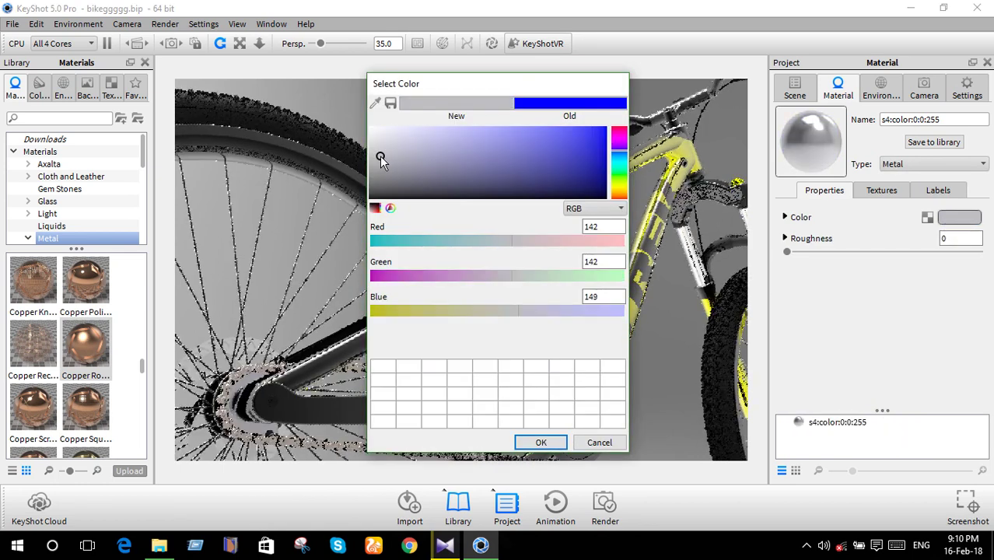
{"action": "mouse_move", "coordinate": [379, 155]}
{"action": "left_mouse_down"}
{"action": "mouse_move", "coordinate": [396, 151]}
{"action": "mouse_move", "coordinate": [387, 148]}
{"action": "left_mouse_up"}
{"action": "left_click", "coordinate": [541, 442]}
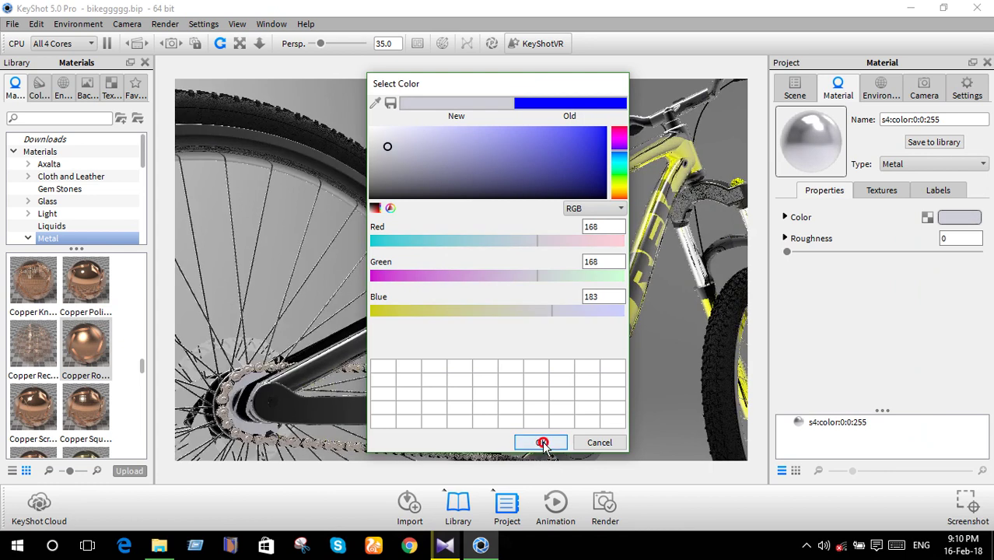
{"action": "scroll", "coordinate": [507, 418], "scroll_direction": "down", "scroll_amount": 2}
{"action": "scroll", "coordinate": [505, 417], "scroll_direction": "down", "scroll_amount": 3}
{"action": "scroll", "coordinate": [506, 419], "scroll_direction": "down", "scroll_amount": 2}
{"action": "mouse_move", "coordinate": [504, 406]}
{"action": "left_mouse_down"}
{"action": "mouse_move", "coordinate": [468, 413]}
{"action": "mouse_move", "coordinate": [448, 441]}
{"action": "mouse_move", "coordinate": [415, 440]}
{"action": "left_mouse_up"}
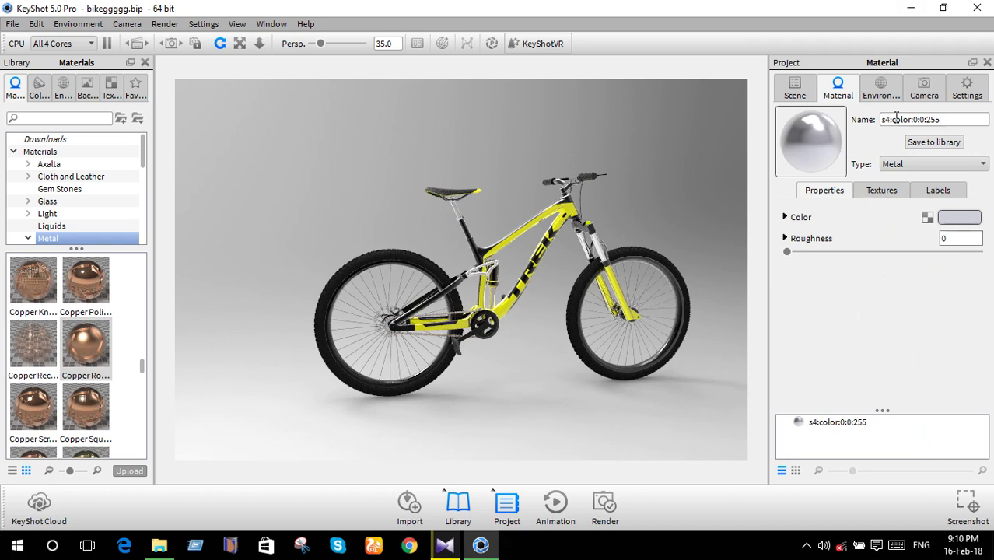
- Hide the material panel and render a still image at the 1280 x 853 preset
{"action": "left_click", "coordinate": [987, 62]}
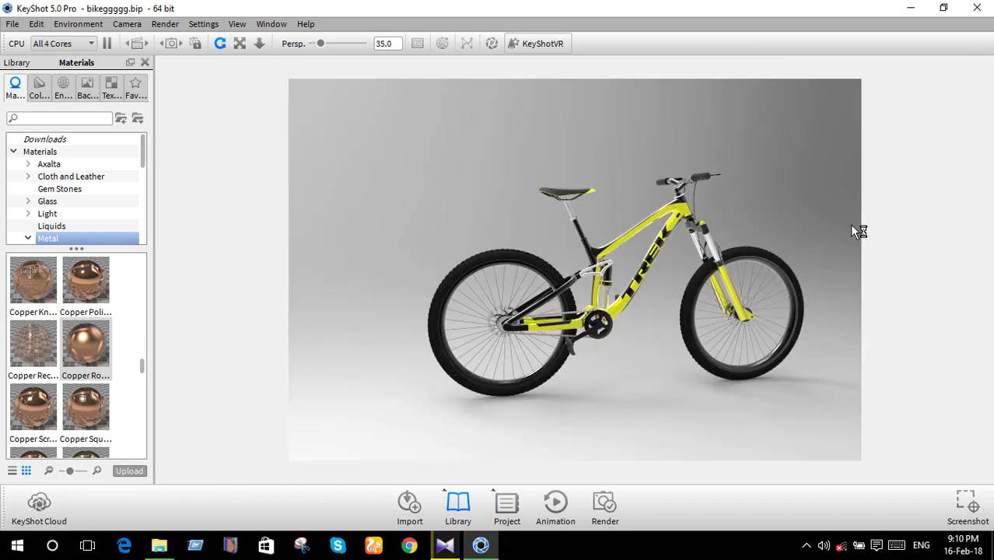
{"action": "scroll", "coordinate": [803, 294], "scroll_direction": "up", "scroll_amount": 5}
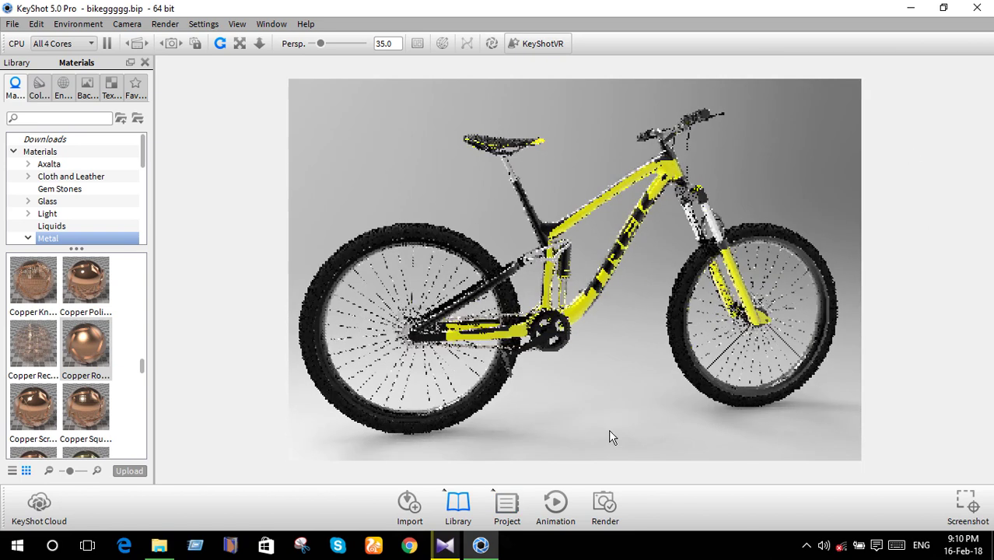
{"action": "left_click", "coordinate": [609, 499]}
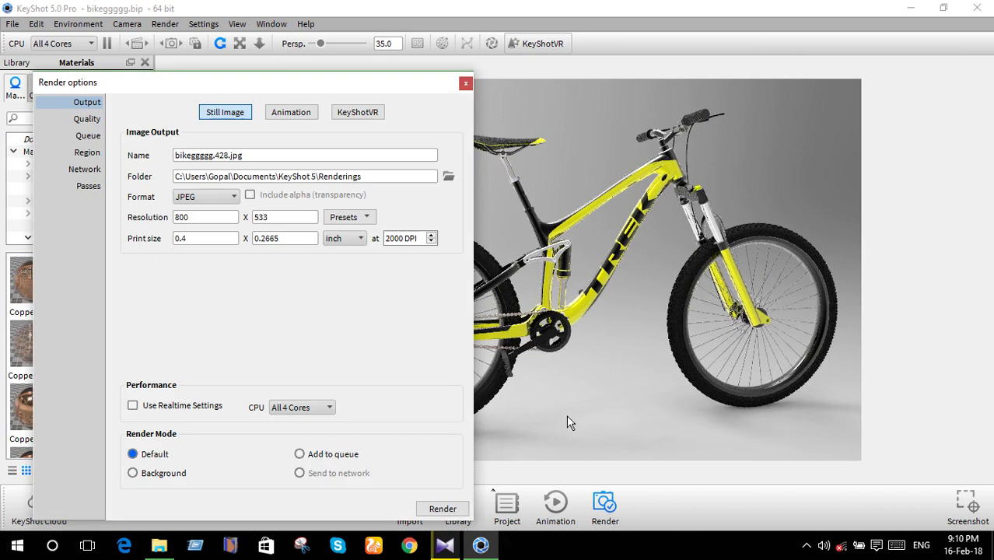
{"action": "left_click", "coordinate": [334, 218]}
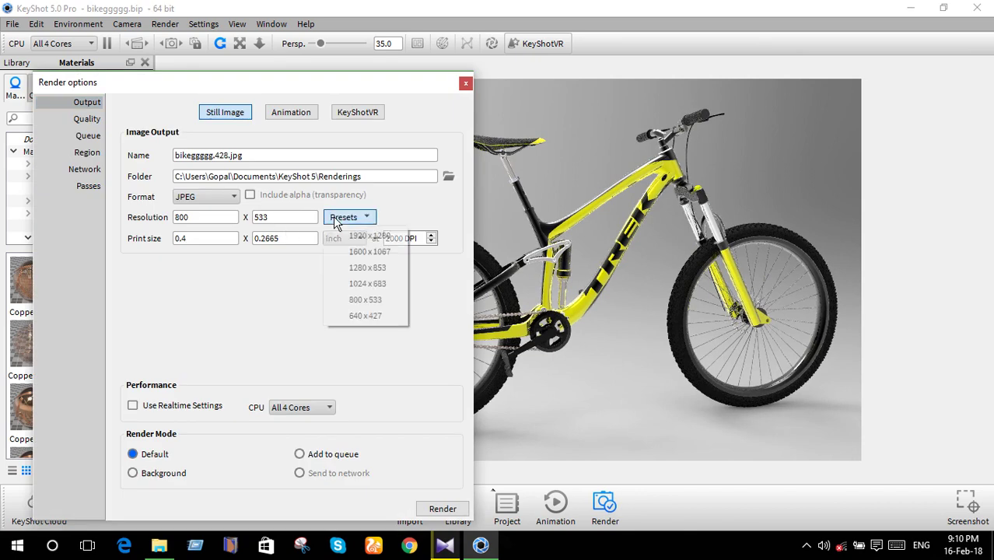
{"action": "left_click", "coordinate": [337, 233]}
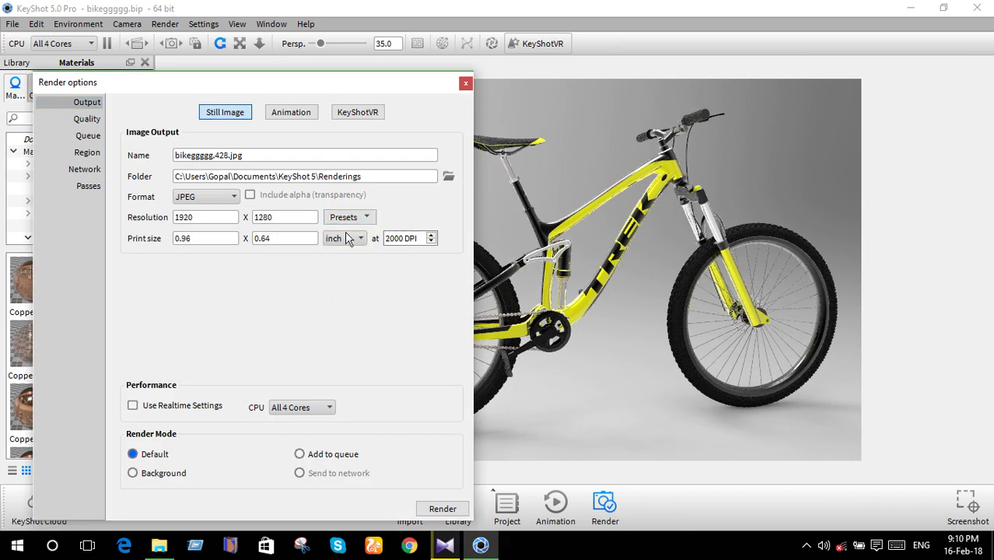
{"action": "left_click", "coordinate": [345, 217]}
{"action": "left_click", "coordinate": [366, 267]}
{"action": "left_click", "coordinate": [438, 511]}
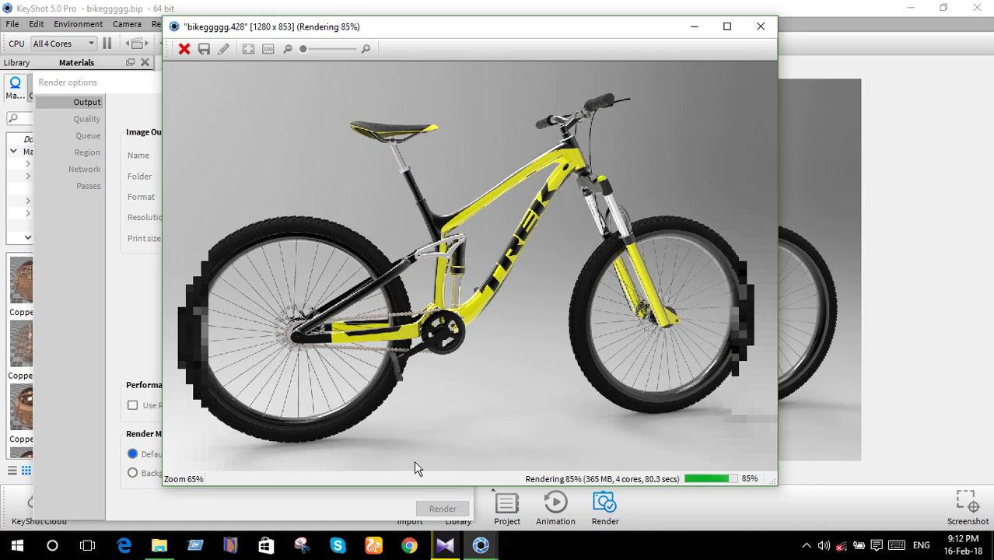
- Wait for the 1280 x 853 bikeggggg.428 render to reach 100%
{"action": "scroll", "coordinate": [414, 461], "scroll_direction": "up", "scroll_amount": 1}
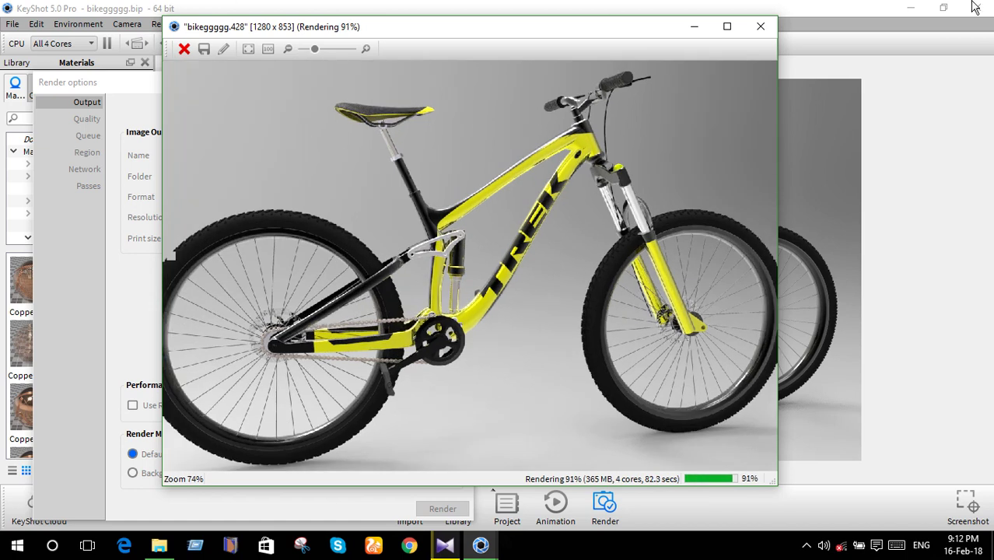
{"action": "scroll", "coordinate": [417, 271], "scroll_direction": "down", "scroll_amount": 1}
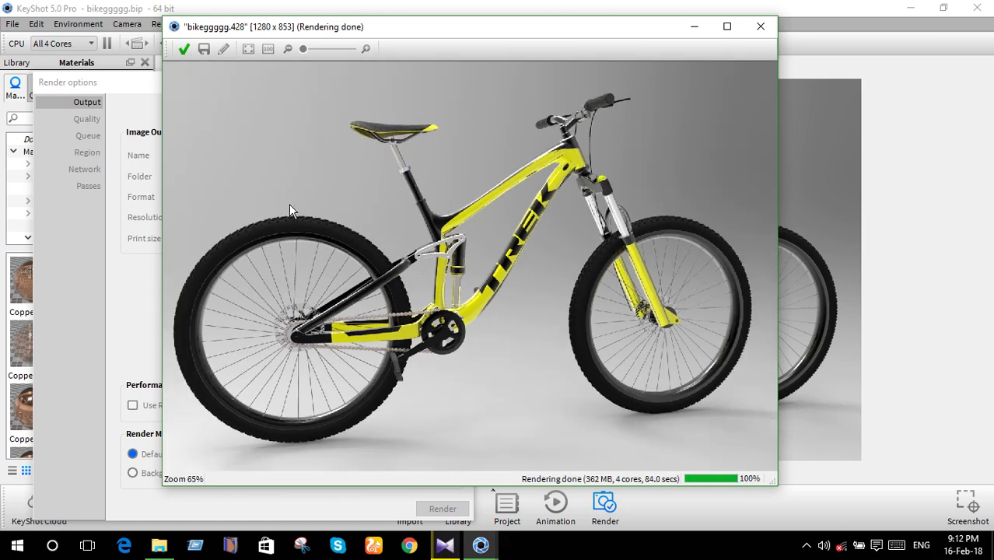
- Adjust the render's colour to hue 253° and saturation 54%, turning the frame pink
{"action": "left_click", "coordinate": [224, 50]}
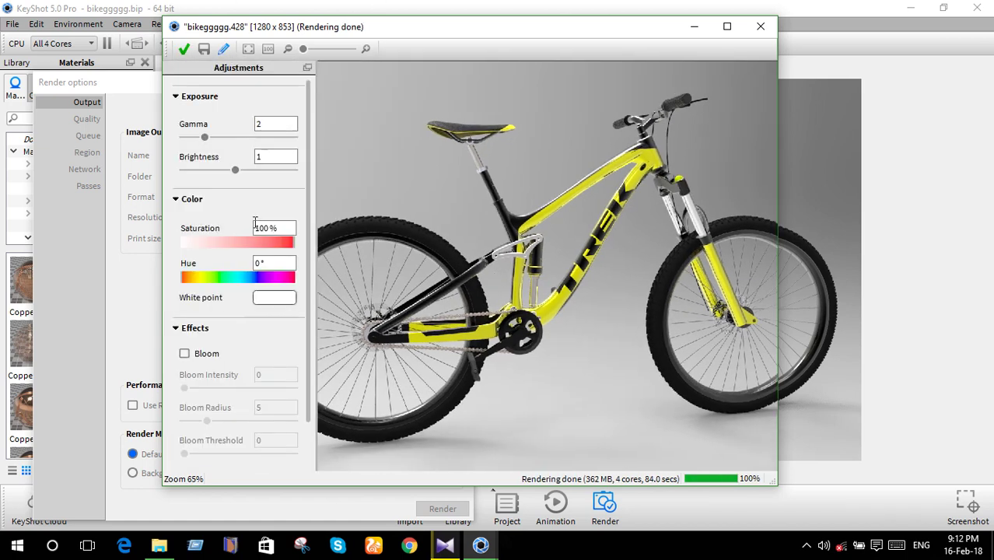
{"action": "left_click", "coordinate": [249, 245]}
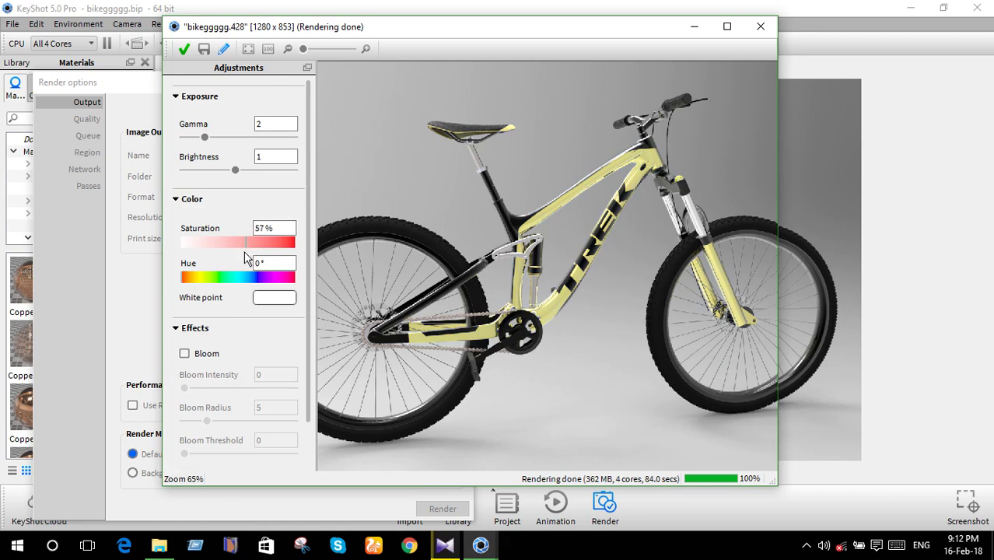
{"action": "mouse_move", "coordinate": [251, 281]}
{"action": "left_mouse_down"}
{"action": "mouse_move", "coordinate": [278, 284]}
{"action": "mouse_move", "coordinate": [198, 276]}
{"action": "mouse_move", "coordinate": [271, 247]}
{"action": "mouse_move", "coordinate": [200, 249]}
{"action": "mouse_move", "coordinate": [270, 247]}
{"action": "left_mouse_up"}
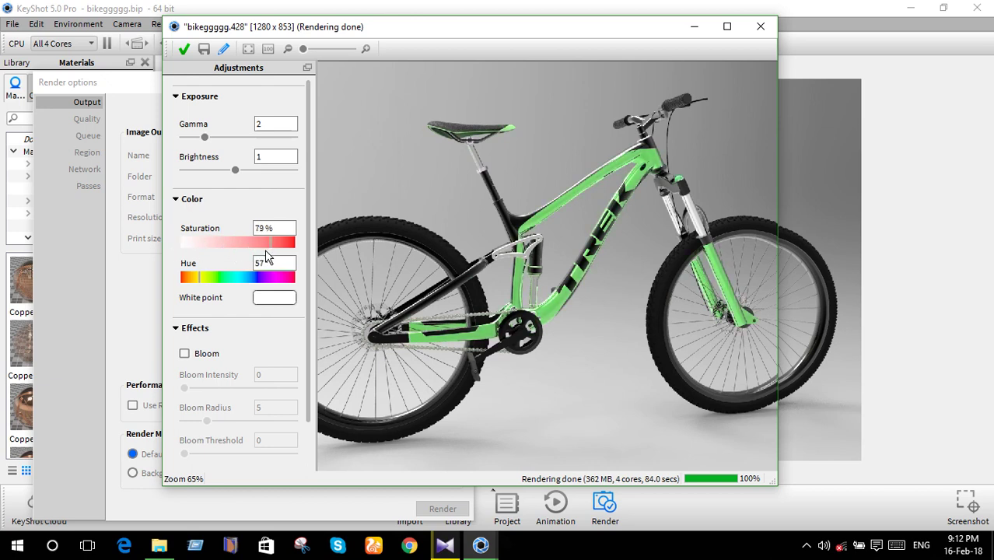
{"action": "left_click_drag", "start_coordinate": [200, 283], "coordinate": [223, 286]}
{"action": "left_click", "coordinate": [726, 28]}
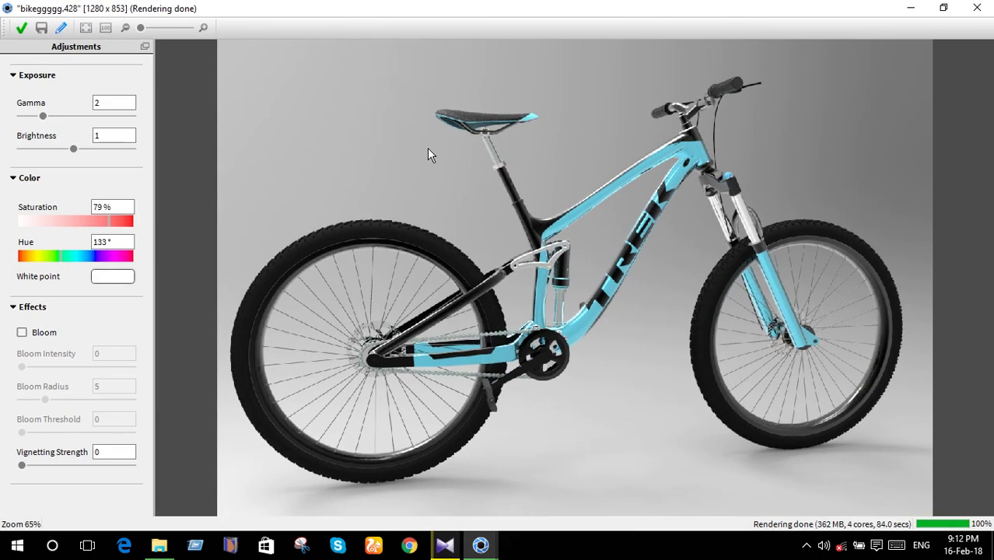
{"action": "mouse_move", "coordinate": [66, 256]}
{"action": "left_mouse_down"}
{"action": "mouse_move", "coordinate": [128, 261]}
{"action": "mouse_move", "coordinate": [21, 261]}
{"action": "mouse_move", "coordinate": [131, 263]}
{"action": "mouse_move", "coordinate": [79, 264]}
{"action": "left_mouse_up"}
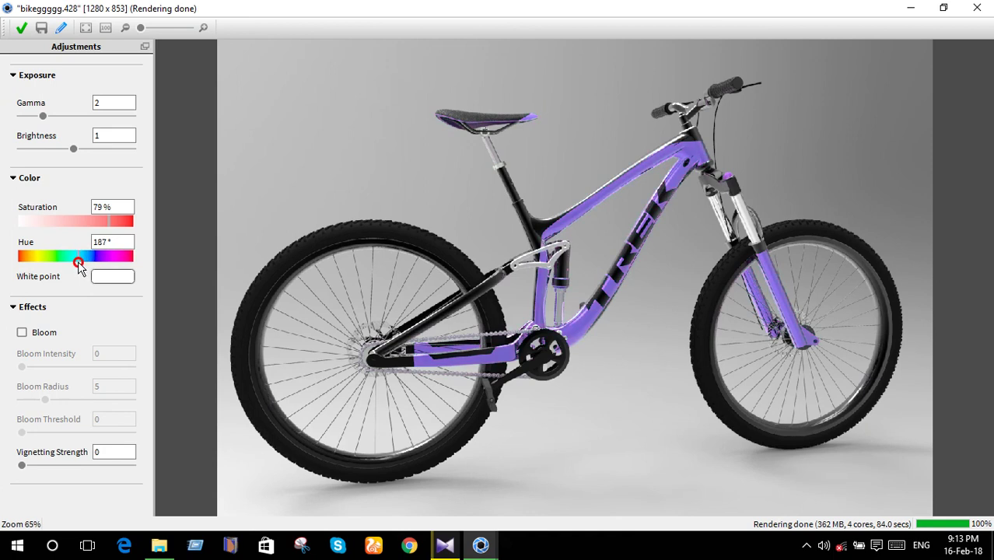
{"action": "mouse_move", "coordinate": [90, 222]}
{"action": "left_mouse_down"}
{"action": "mouse_move", "coordinate": [53, 224]}
{"action": "mouse_move", "coordinate": [86, 224]}
{"action": "mouse_move", "coordinate": [69, 222]}
{"action": "mouse_move", "coordinate": [80, 244]}
{"action": "mouse_move", "coordinate": [62, 260]}
{"action": "mouse_move", "coordinate": [27, 261]}
{"action": "mouse_move", "coordinate": [99, 263]}
{"action": "left_mouse_up"}
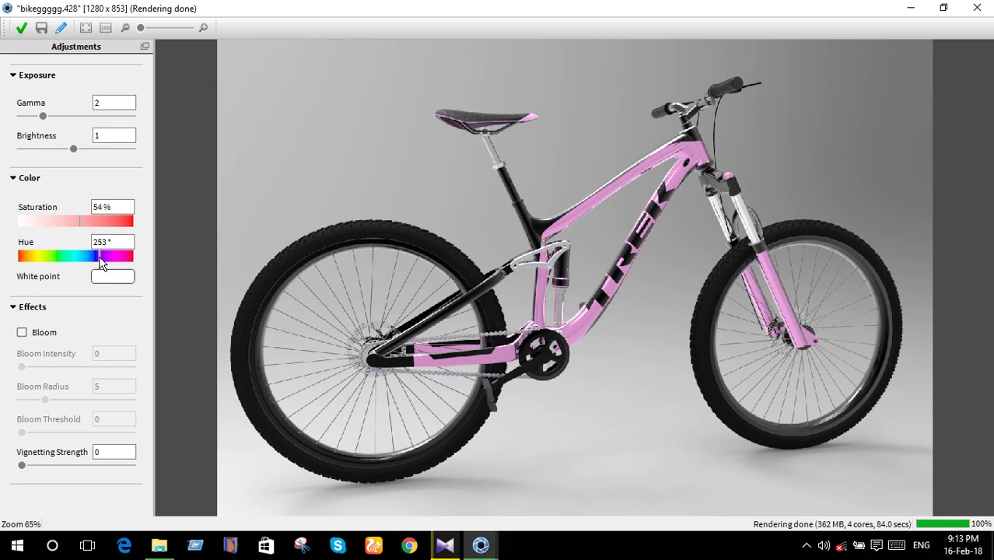